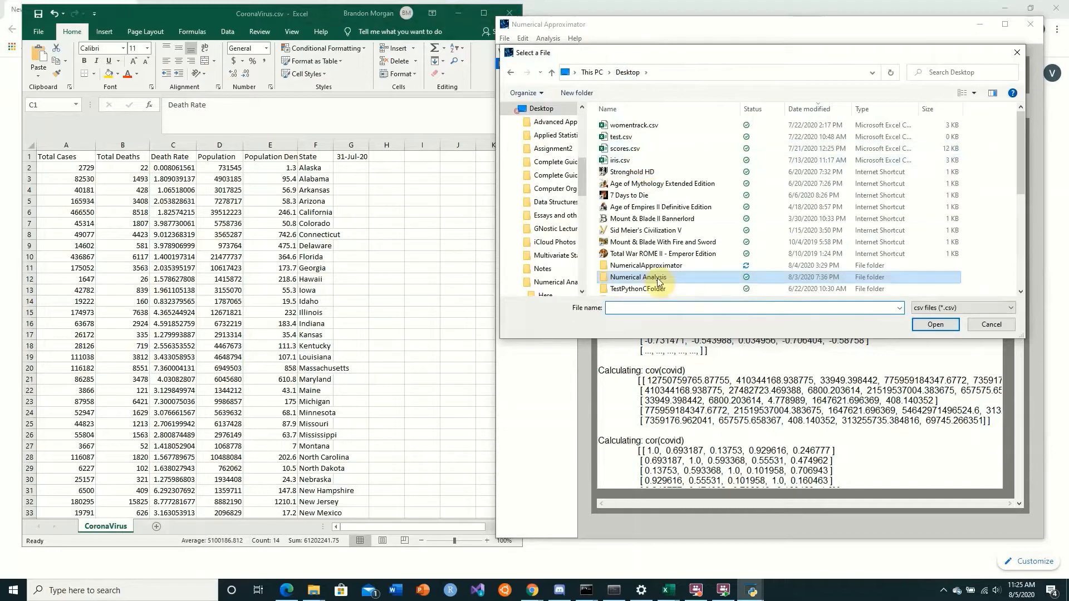
Load CoronaVirusRaw.csv from the Sample Data folder inside the desktop's NumericalApproximator folder
{"action": "double_click", "coordinate": [659, 265]}
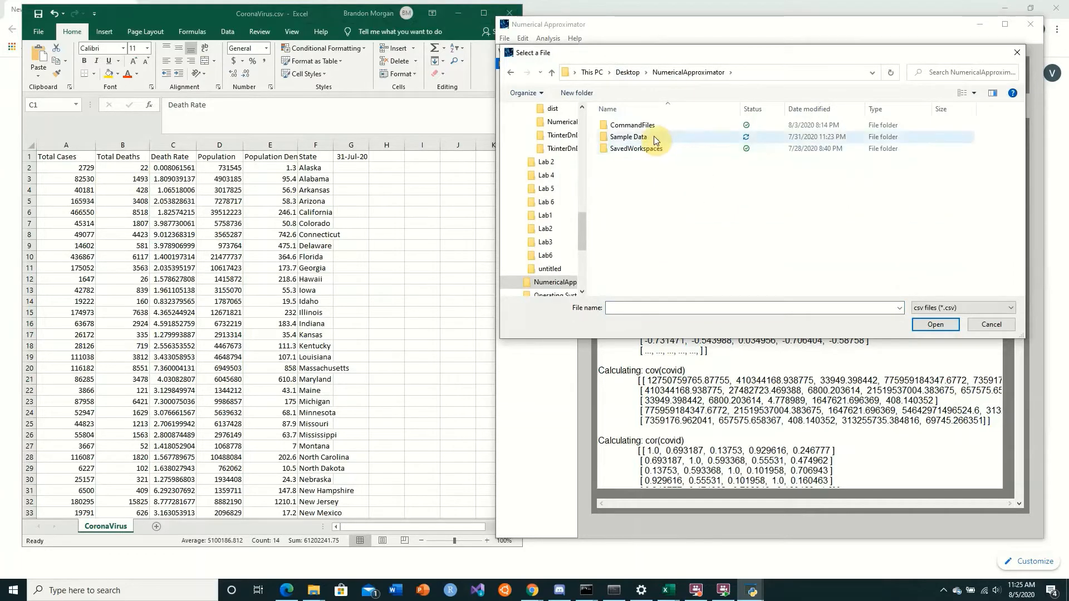
{"action": "double_click", "coordinate": [654, 136]}
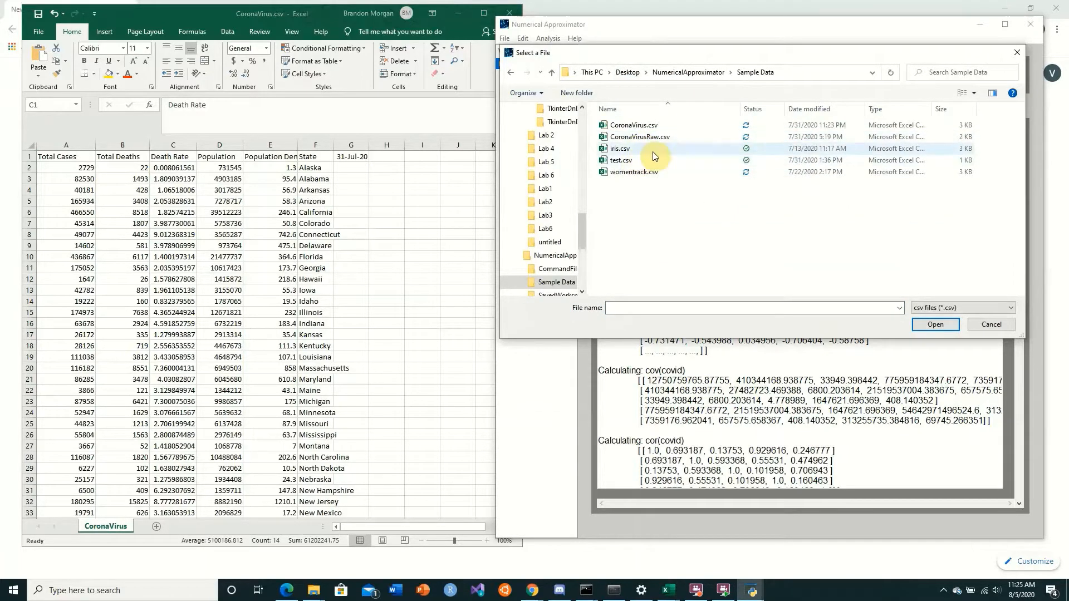
{"action": "left_click", "coordinate": [645, 137]}
{"action": "left_click", "coordinate": [934, 324]}
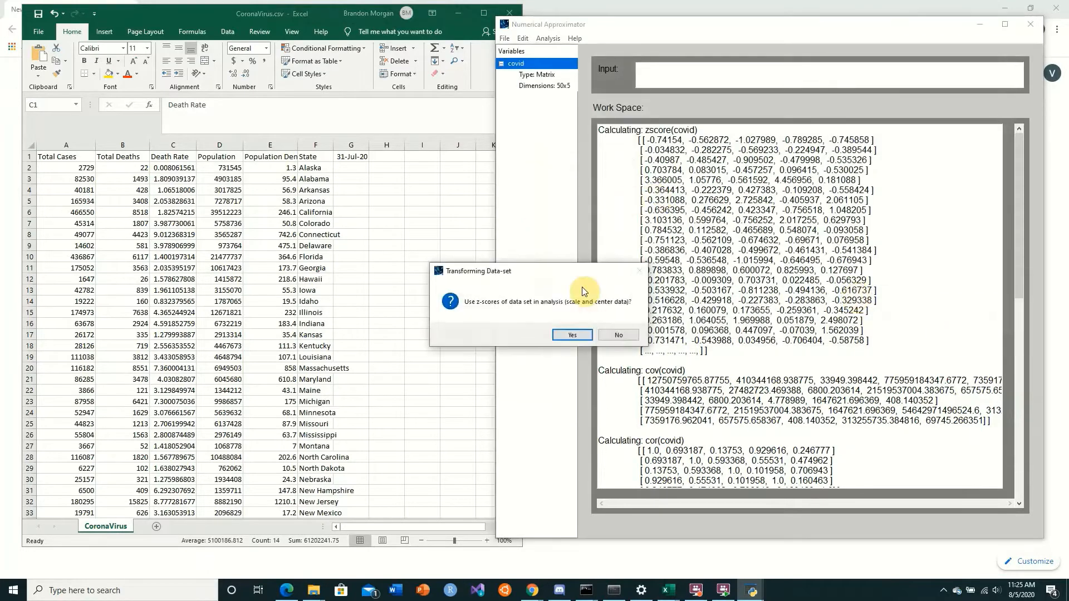
Run the cluster analysis on data rows using the z-scores of the data set, and close the rotated loadings figure
{"action": "left_click", "coordinate": [575, 330]}
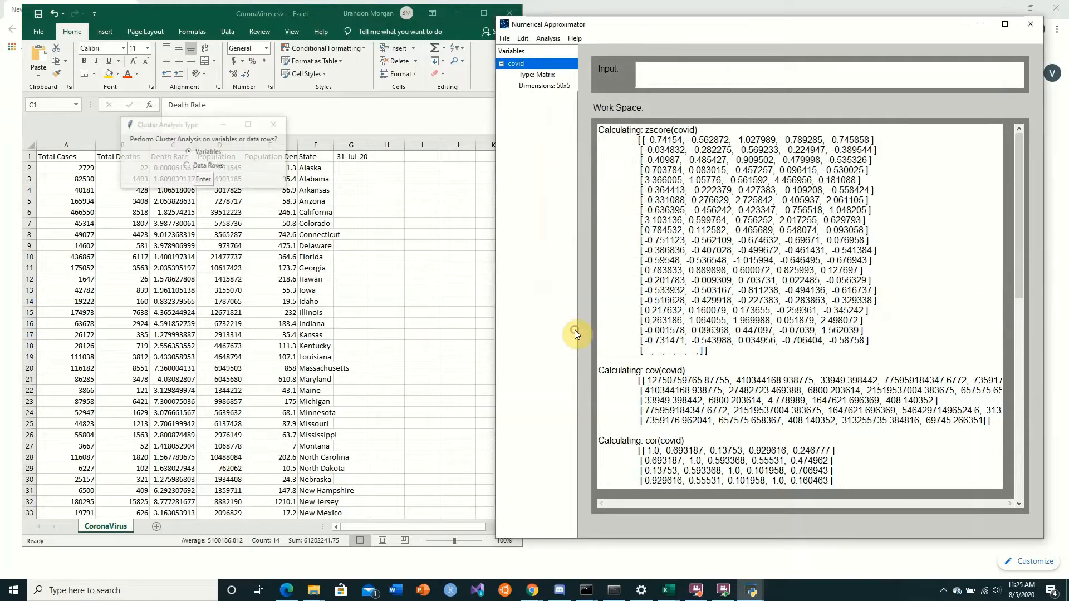
{"action": "left_click", "coordinate": [204, 178]}
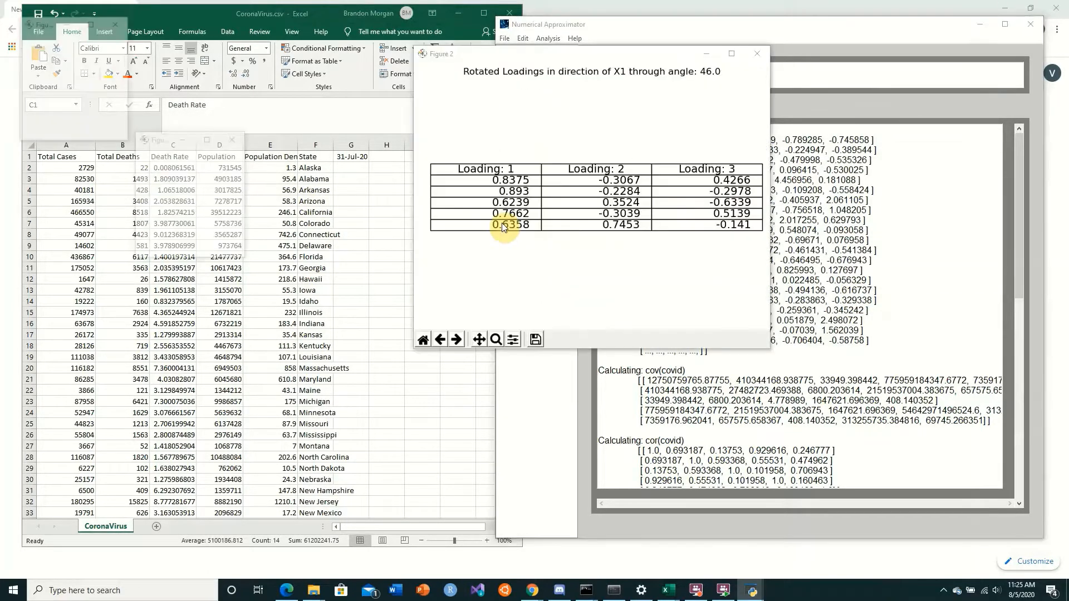
{"action": "left_click", "coordinate": [756, 54]}
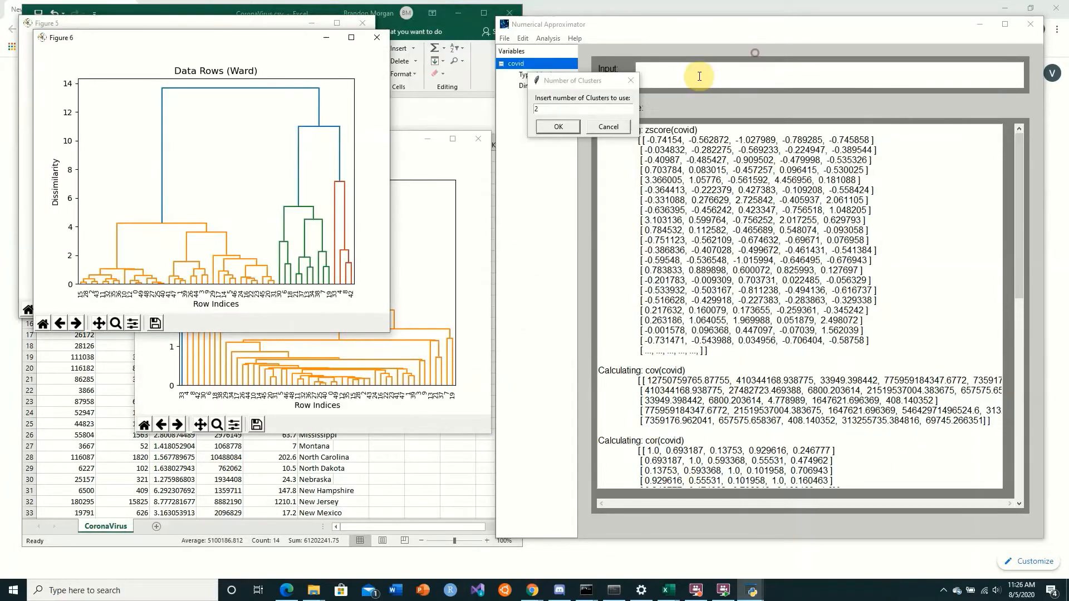
Spread out the cluster count prompt and the Ward, average, single and complete linkage dendrograms to view the figures separately
{"action": "left_click_drag", "start_coordinate": [585, 83], "coordinate": [864, 283]}
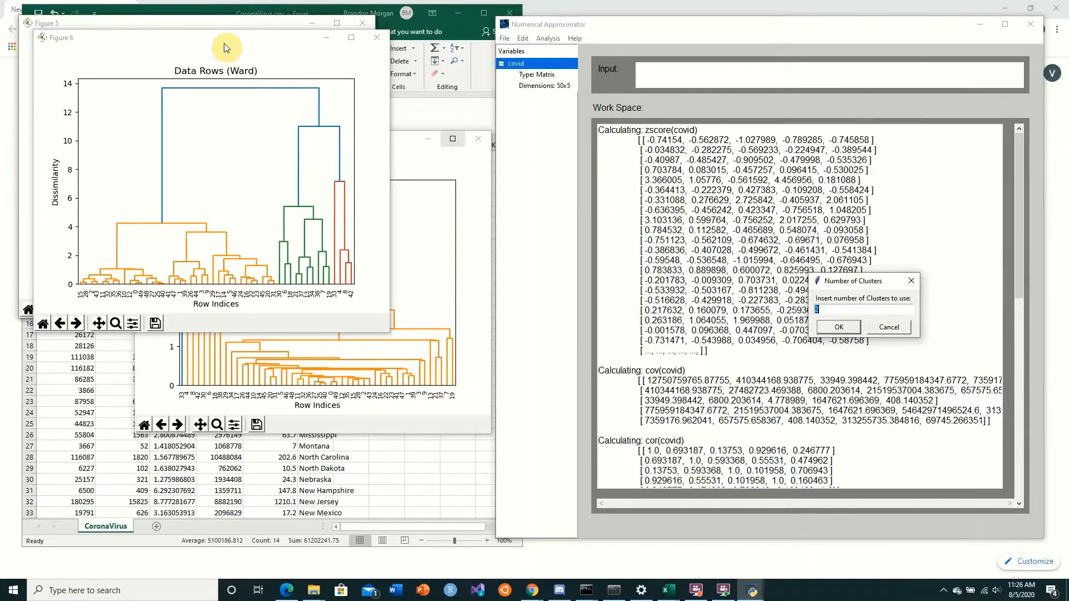
{"action": "left_click_drag", "start_coordinate": [243, 40], "coordinate": [679, 46]}
{"action": "left_click_drag", "start_coordinate": [240, 26], "coordinate": [730, 241]}
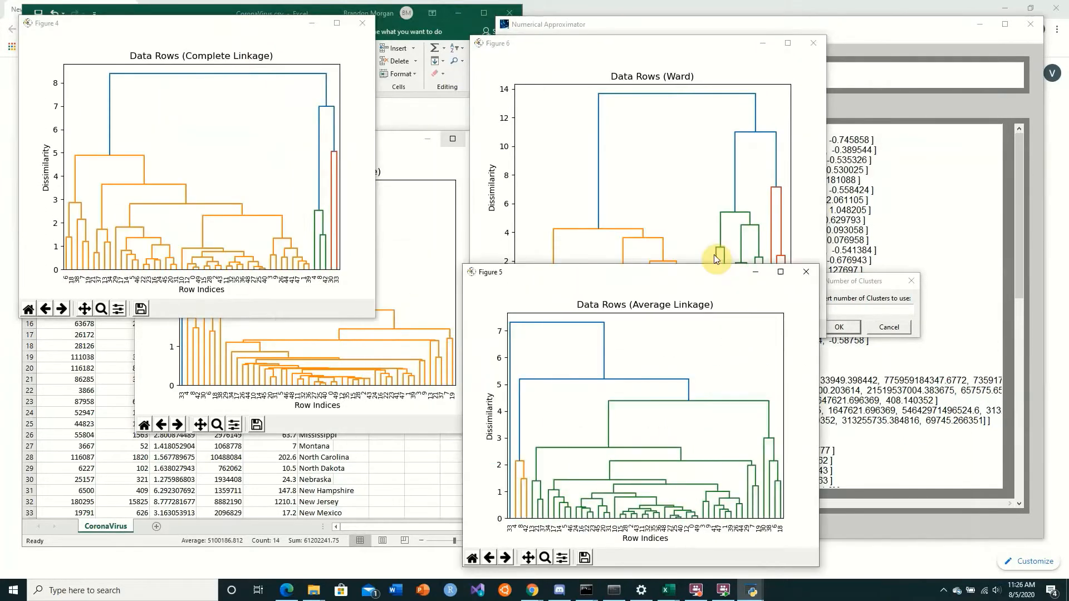
{"action": "left_click", "coordinate": [332, 378]}
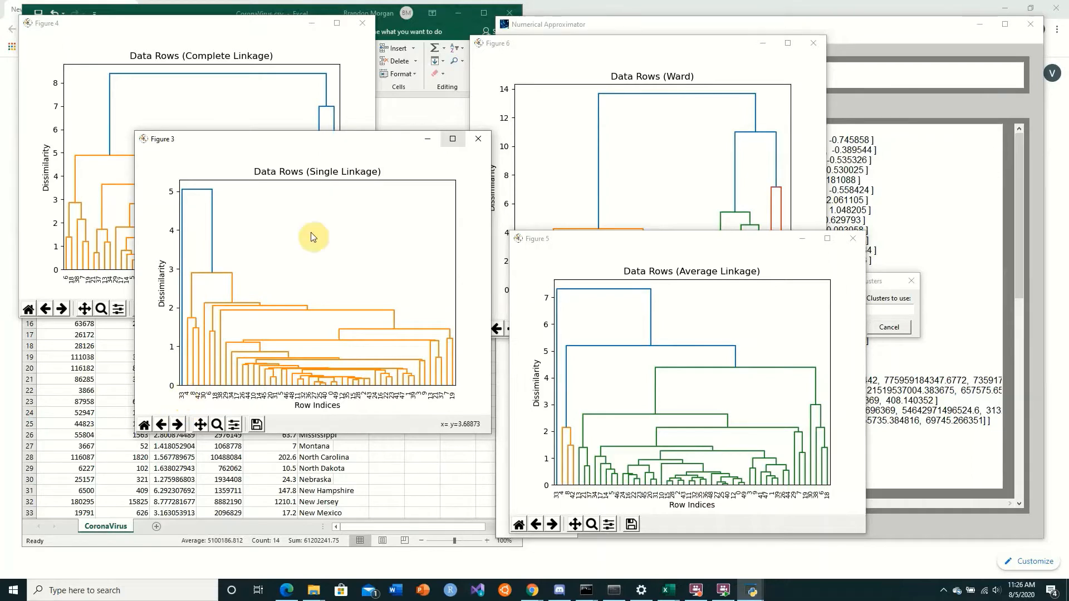
{"action": "left_click_drag", "start_coordinate": [317, 142], "coordinate": [604, 191]}
{"action": "left_click_drag", "start_coordinate": [187, 21], "coordinate": [627, 104]}
Switch to the CoronaVirus sheet in Excel and highlight the New York data in row 35, columns A to E
{"action": "left_click", "coordinate": [182, 275]}
{"action": "scroll", "coordinate": [111, 453], "scroll_direction": "down", "scroll_amount": 6}
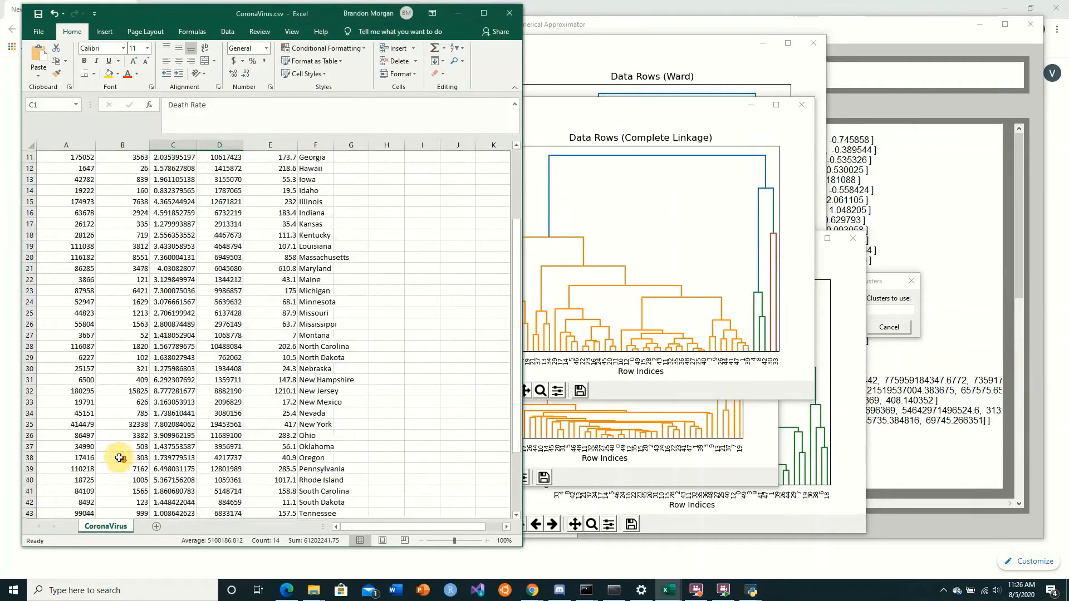
{"action": "left_click_drag", "start_coordinate": [67, 335], "coordinate": [287, 335]}
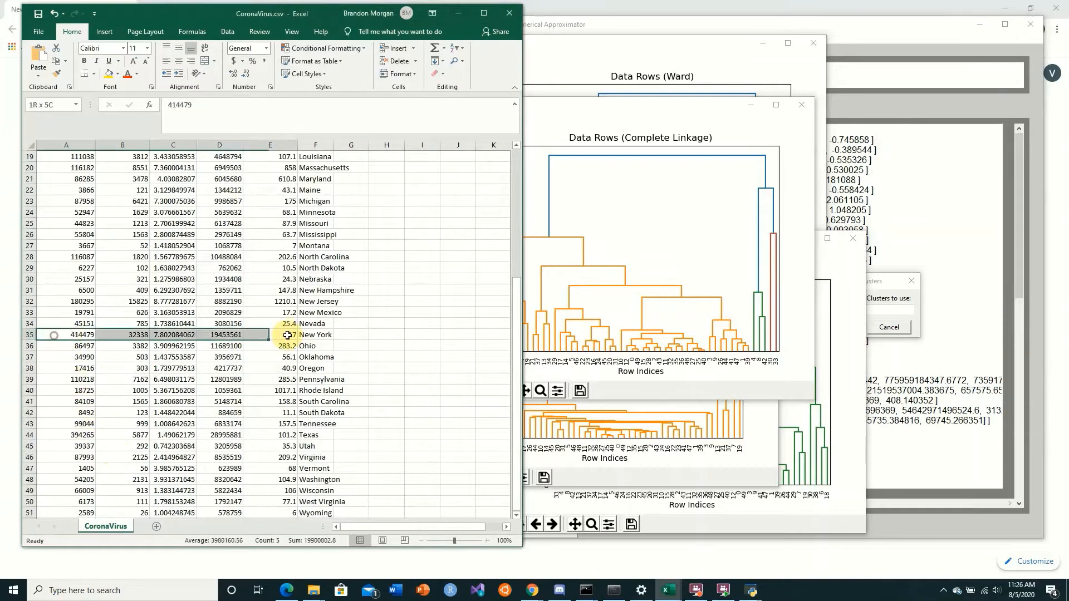
Examine the single, complete, average linkage and Ward dendrograms one after another to compare how they group the data rows
{"action": "left_click", "coordinate": [580, 326]}
{"action": "left_click", "coordinate": [595, 443]}
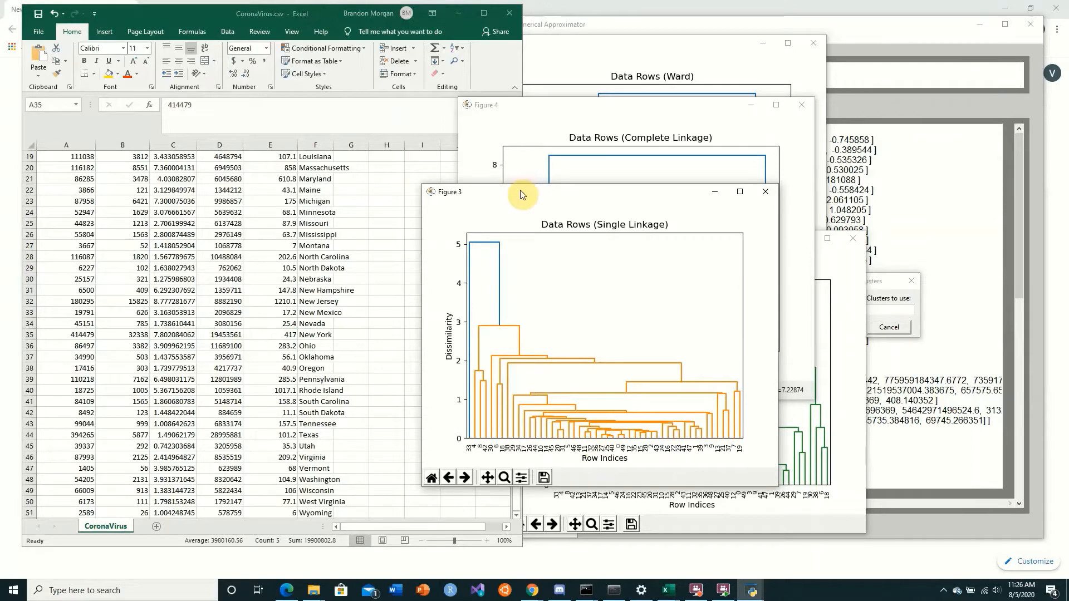
{"action": "left_click_drag", "start_coordinate": [522, 194], "coordinate": [322, 127]}
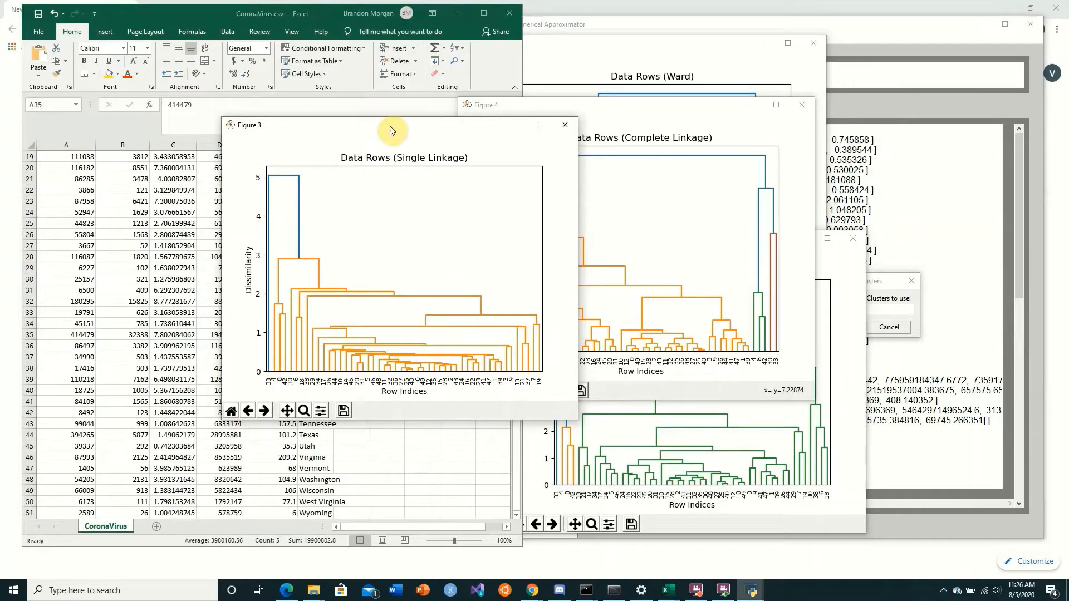
{"action": "left_click_drag", "start_coordinate": [416, 128], "coordinate": [255, 91]}
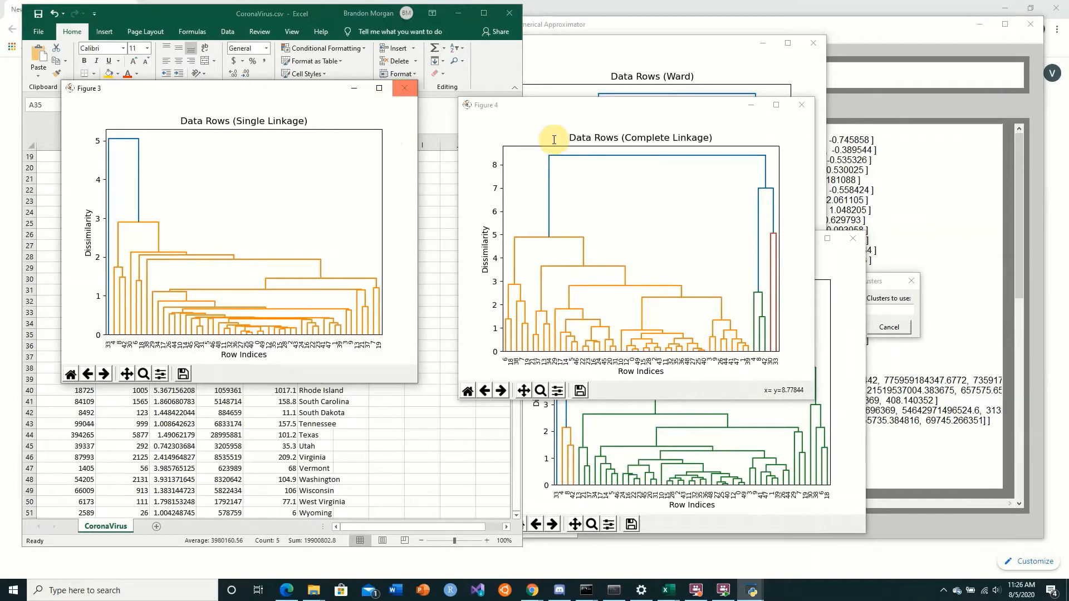
{"action": "left_click_drag", "start_coordinate": [619, 106], "coordinate": [303, 137]}
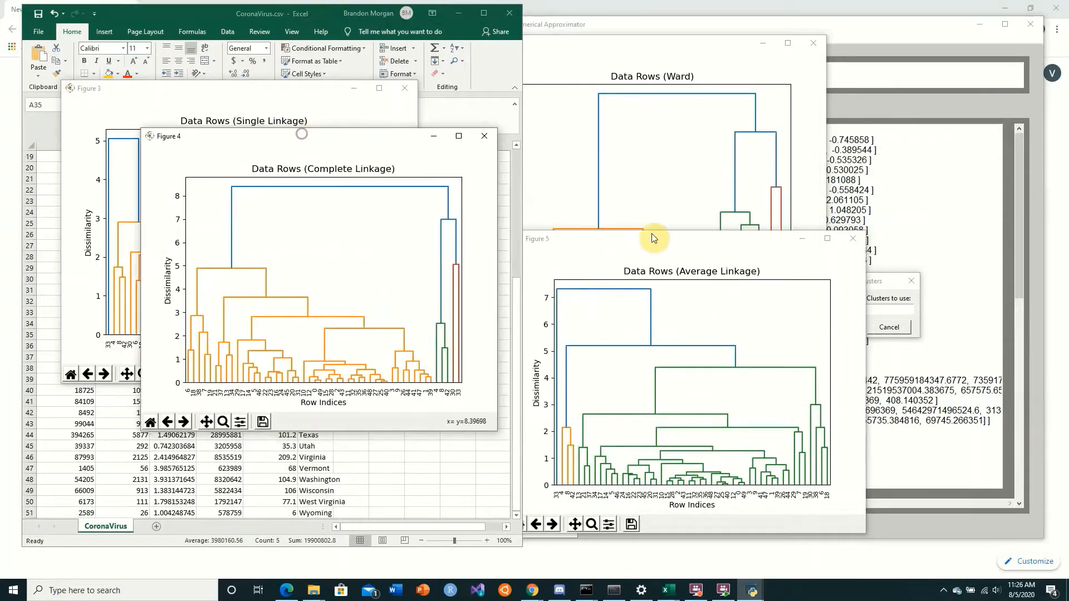
{"action": "left_click", "coordinate": [718, 249]}
{"action": "left_click_drag", "start_coordinate": [723, 241], "coordinate": [703, 108]}
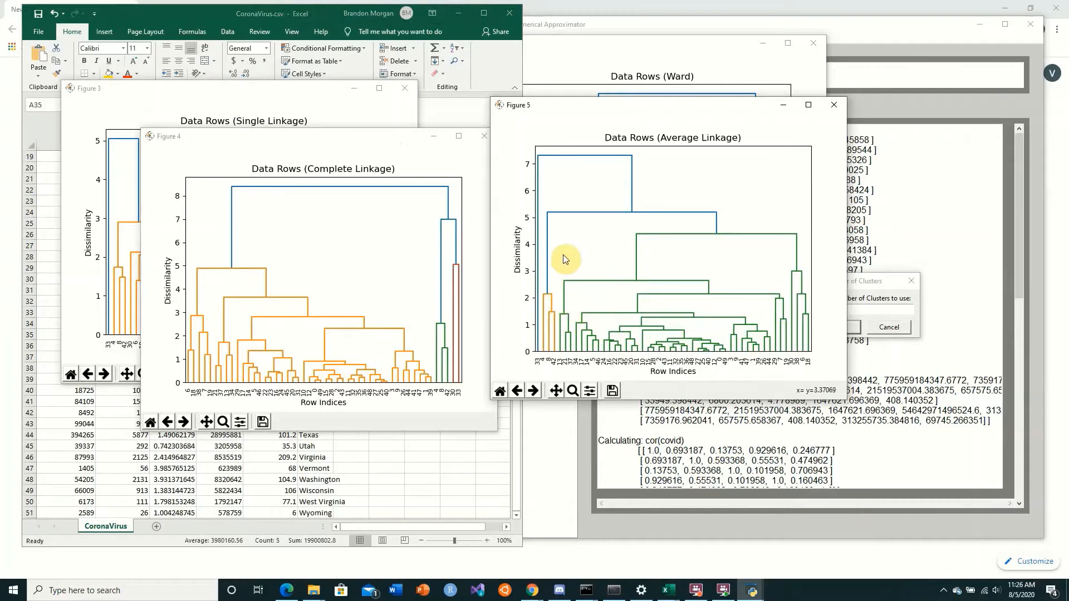
{"action": "left_click_drag", "start_coordinate": [652, 111], "coordinate": [288, 141]}
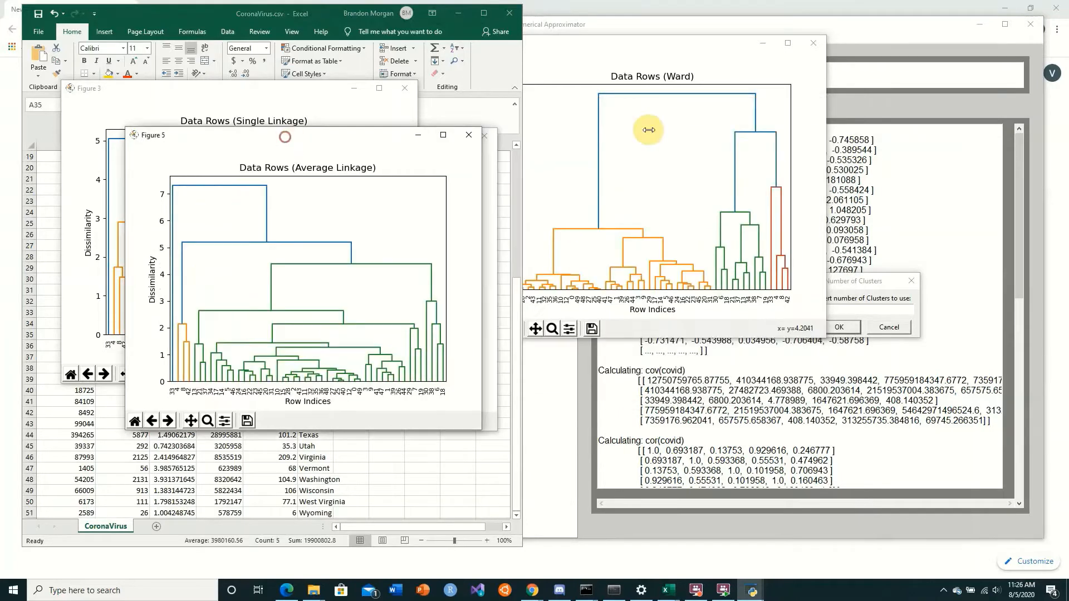
{"action": "left_click", "coordinate": [653, 50]}
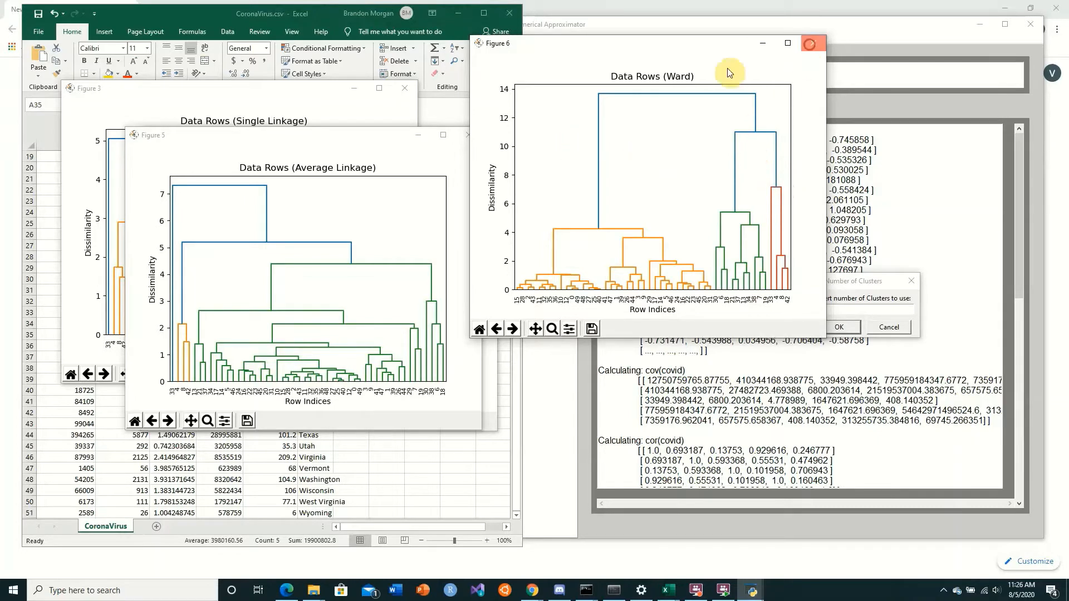
Close the dendrogram figures
{"action": "left_click", "coordinate": [809, 43]}
{"action": "left_click", "coordinate": [468, 135]}
{"action": "left_click", "coordinate": [490, 136]}
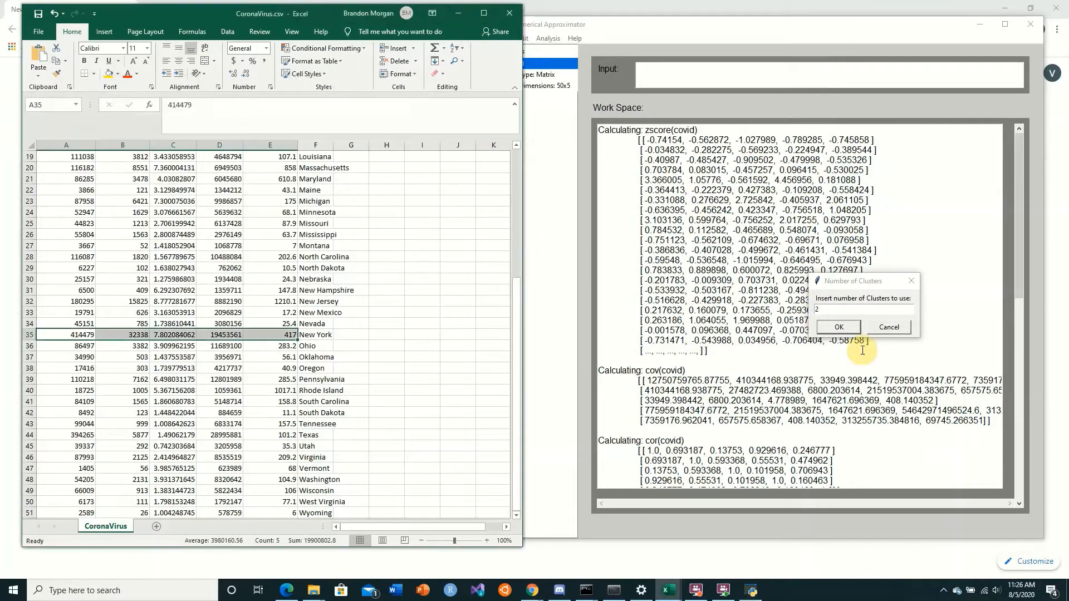
Perform hierarchical clustering with 3 clusters and the Ward method, and plot the data with the clusters
{"action": "left_click", "coordinate": [838, 308]}
{"action": "type", "text": "3"}
{"action": "key", "text": "Return"}
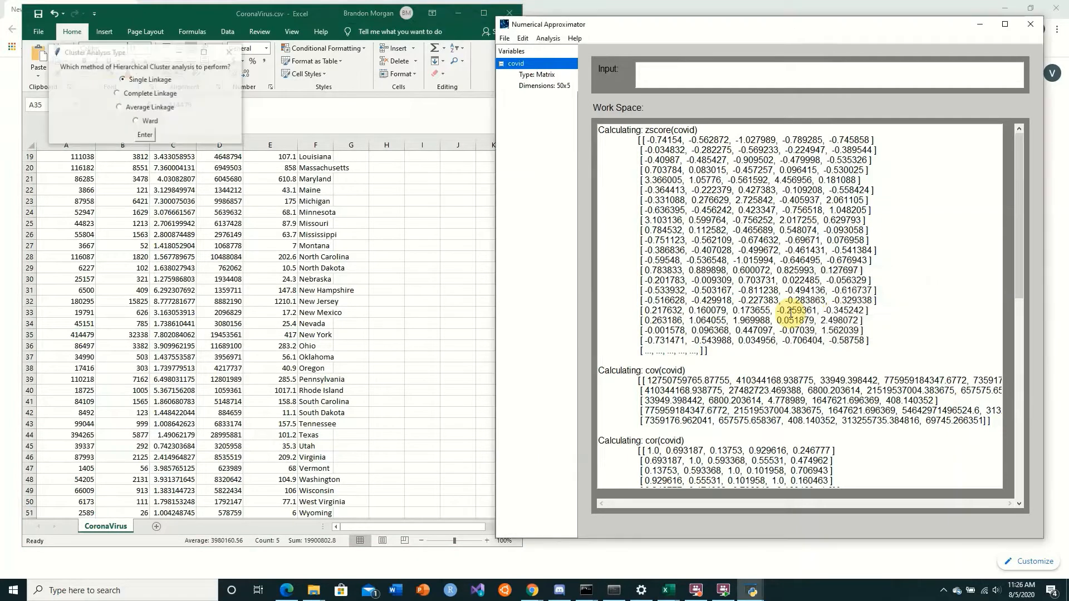
{"action": "left_click", "coordinate": [144, 136]}
{"action": "left_click", "coordinate": [537, 334]}
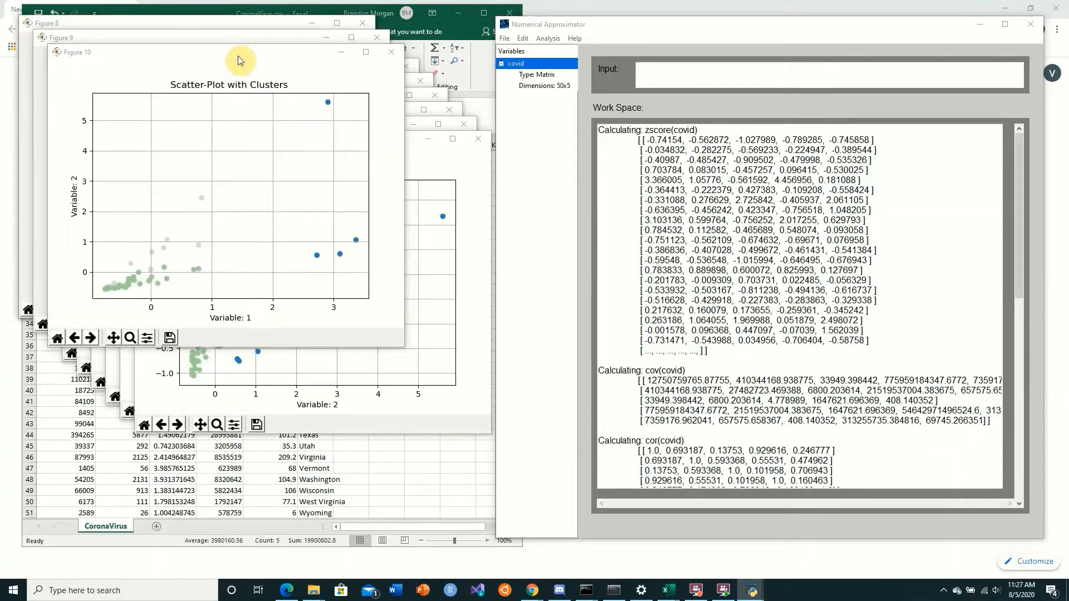
Move the factor scores prompt aside and examine the cluster scatter plots of variable 1 against variables 2, 3 and 4
{"action": "left_click_drag", "start_coordinate": [527, 262], "coordinate": [749, 437]}
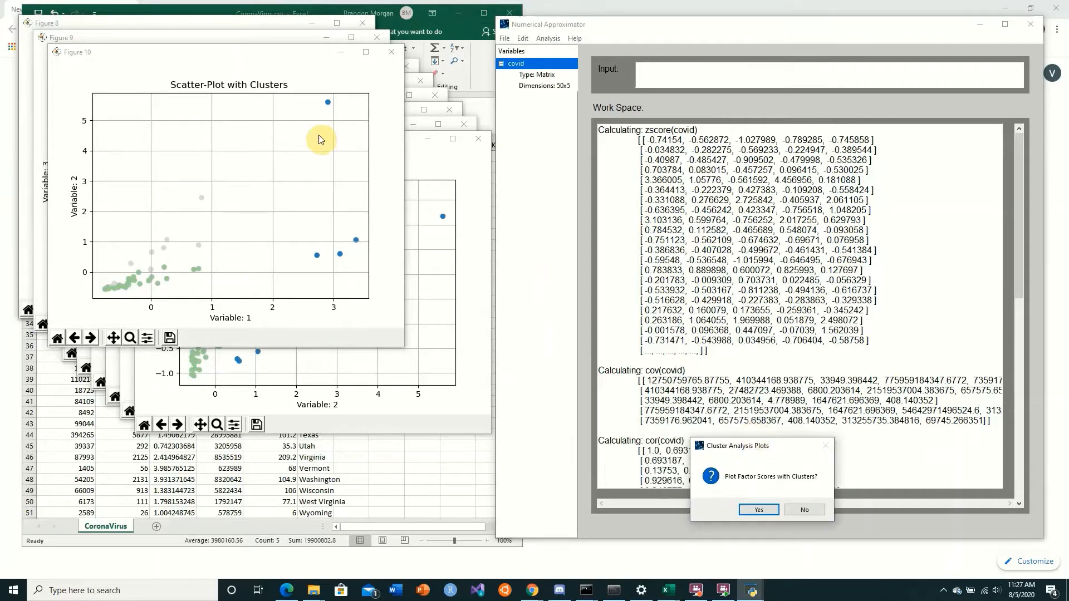
{"action": "left_click_drag", "start_coordinate": [267, 57], "coordinate": [761, 81]}
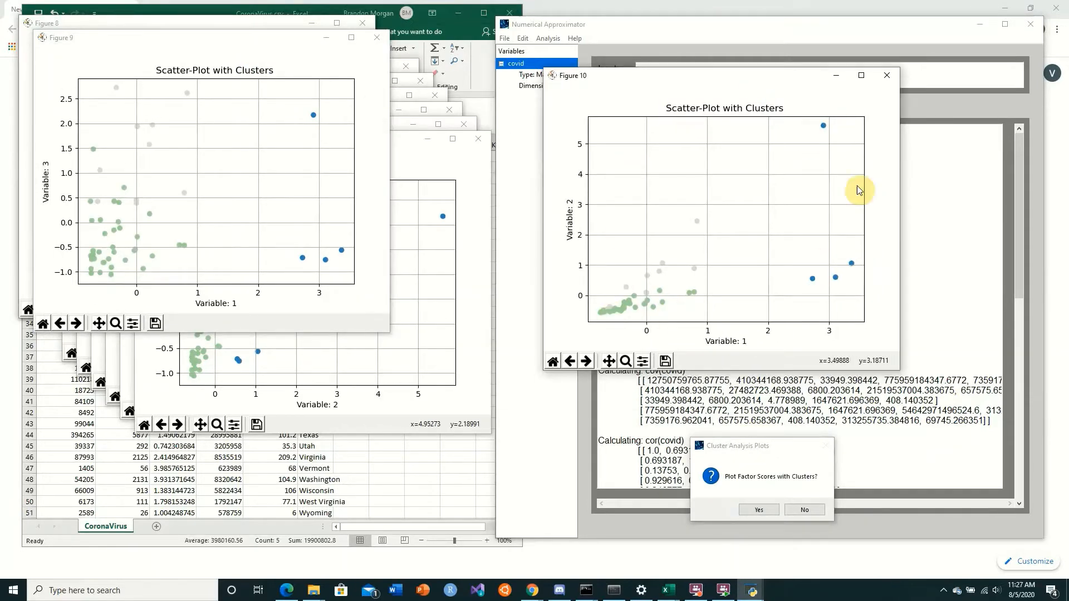
{"action": "left_click", "coordinate": [822, 278]}
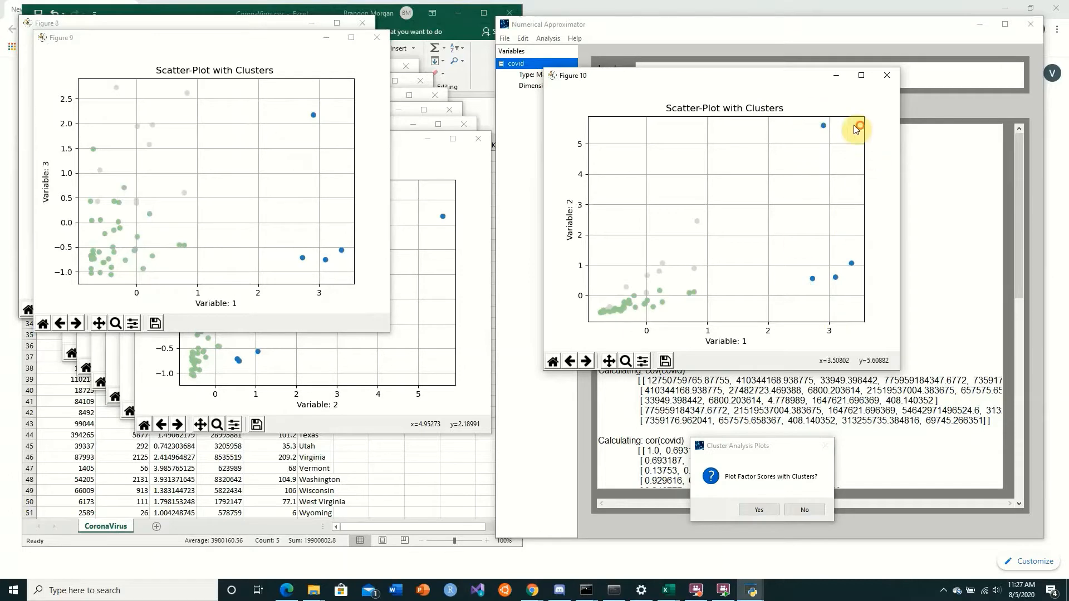
{"action": "left_click", "coordinate": [333, 93]}
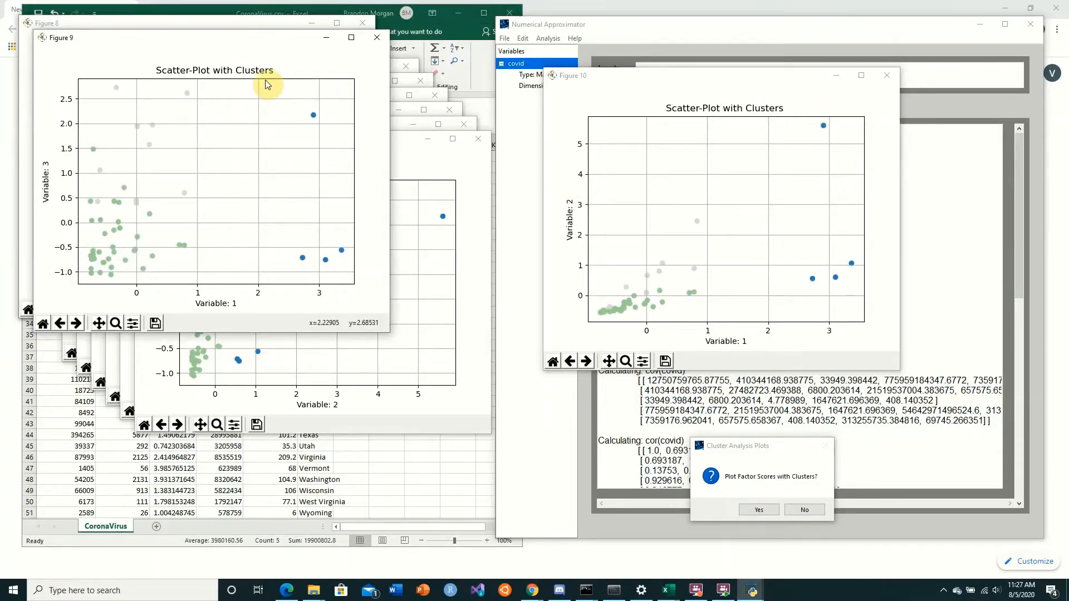
{"action": "left_click_drag", "start_coordinate": [330, 37], "coordinate": [789, 75]}
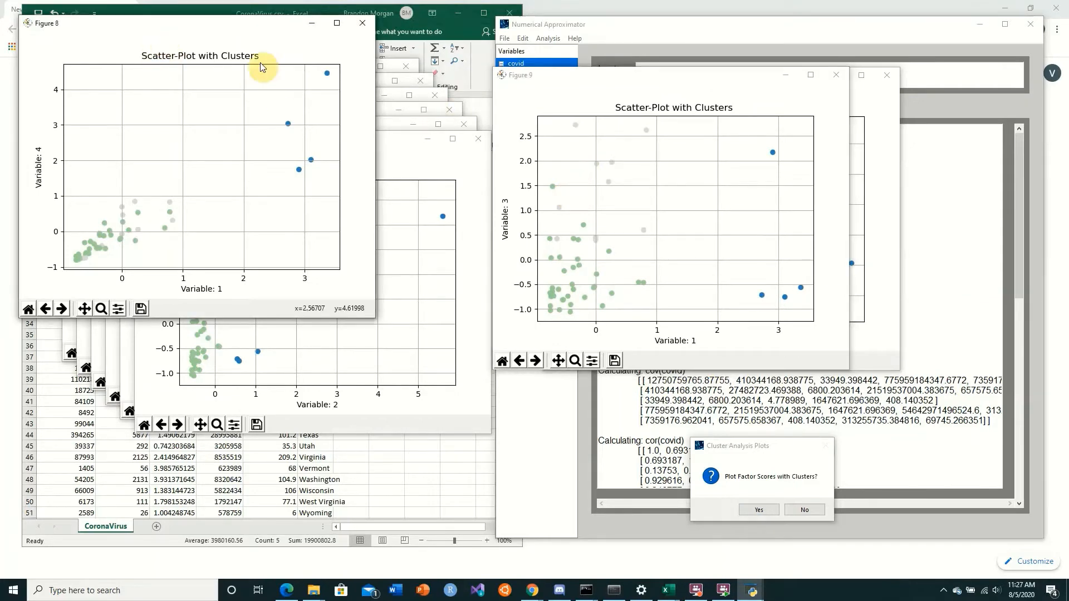
{"action": "left_click_drag", "start_coordinate": [193, 28], "coordinate": [512, 126]}
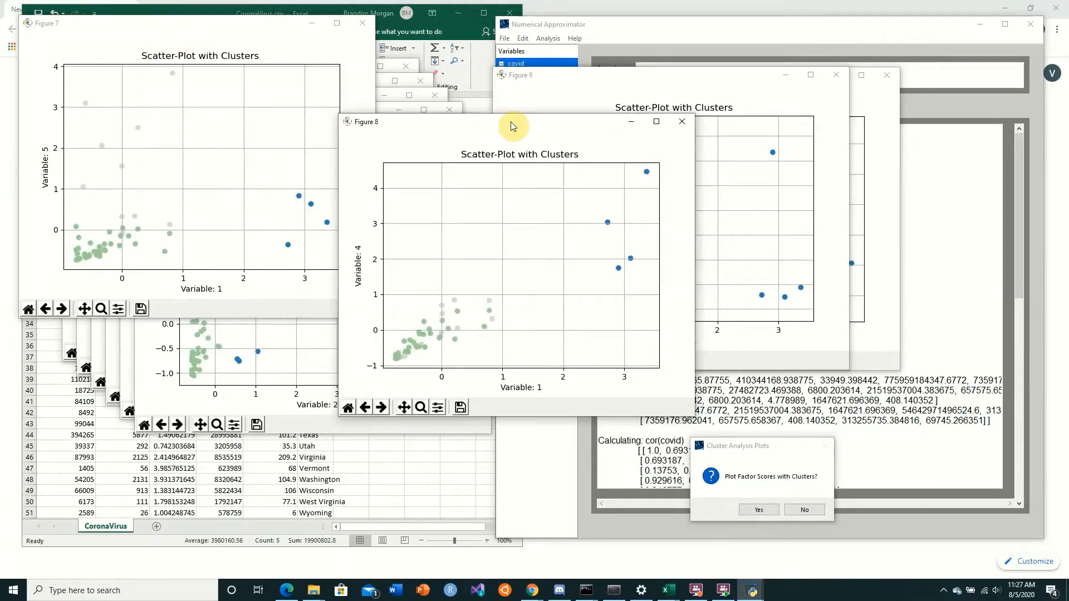
Close all the cluster scatter plot figures
{"action": "left_click", "coordinate": [682, 122]}
{"action": "left_click", "coordinate": [363, 23]}
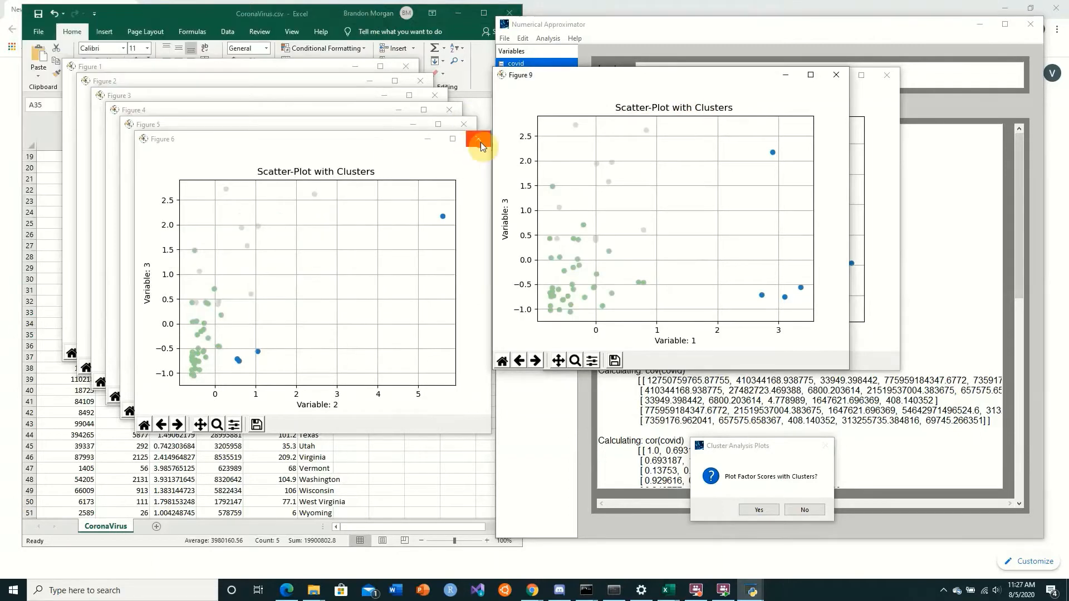
{"action": "left_click", "coordinate": [478, 138]}
{"action": "left_click", "coordinate": [464, 123]}
{"action": "left_click", "coordinate": [449, 111]}
{"action": "left_click", "coordinate": [436, 96]}
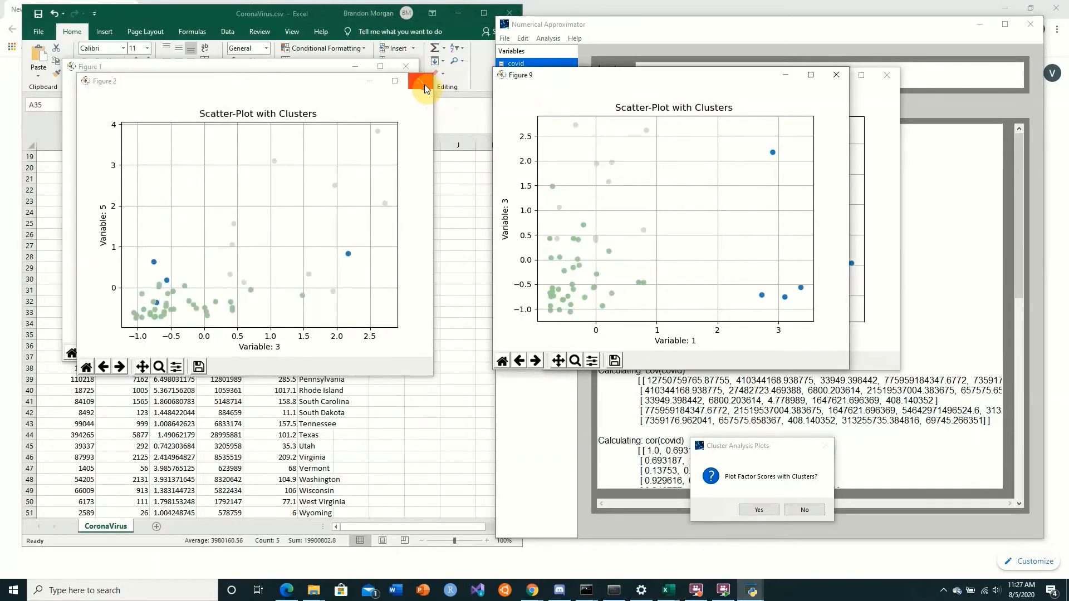
{"action": "left_click", "coordinate": [421, 81]}
{"action": "left_click", "coordinate": [405, 66]}
{"action": "left_click", "coordinate": [835, 75]}
{"action": "left_click", "coordinate": [887, 74]}
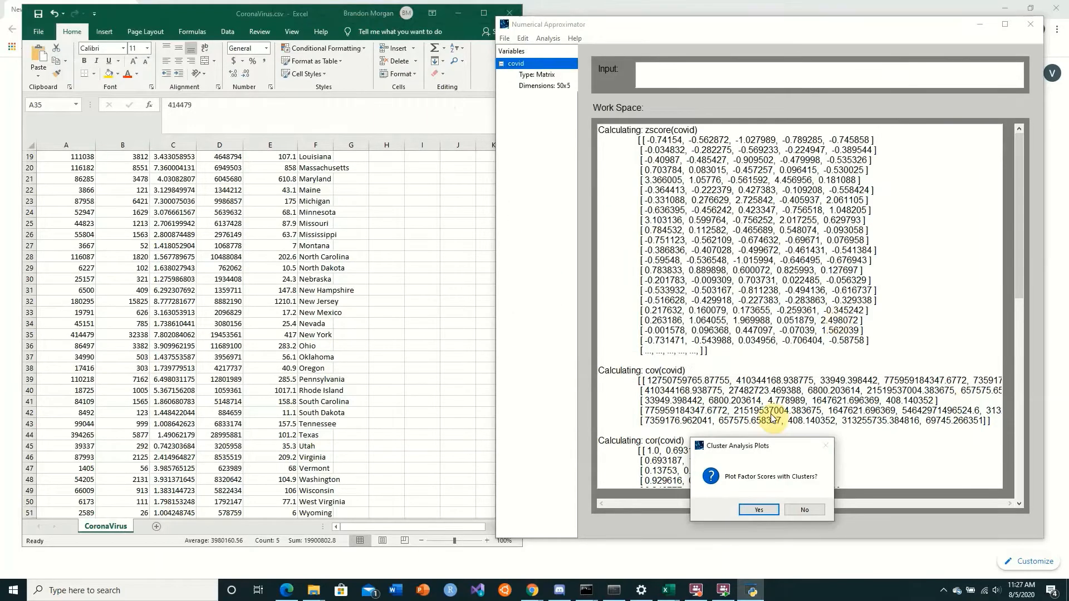
Plot the factor scores with clusters using 3 factors
{"action": "left_click", "coordinate": [760, 326]}
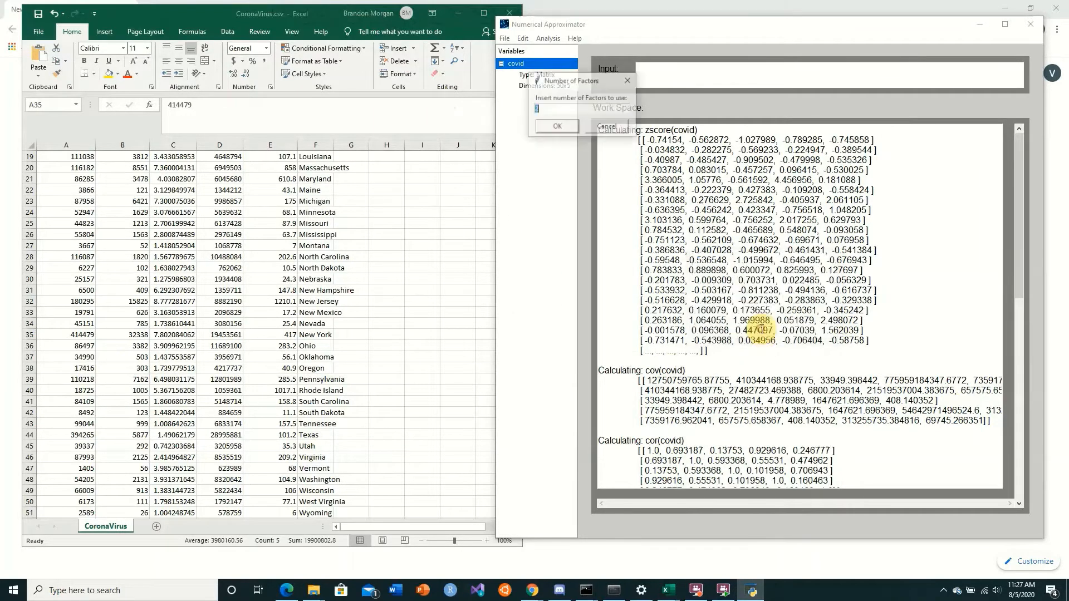
{"action": "left_click_drag", "start_coordinate": [559, 106], "coordinate": [423, 112]}
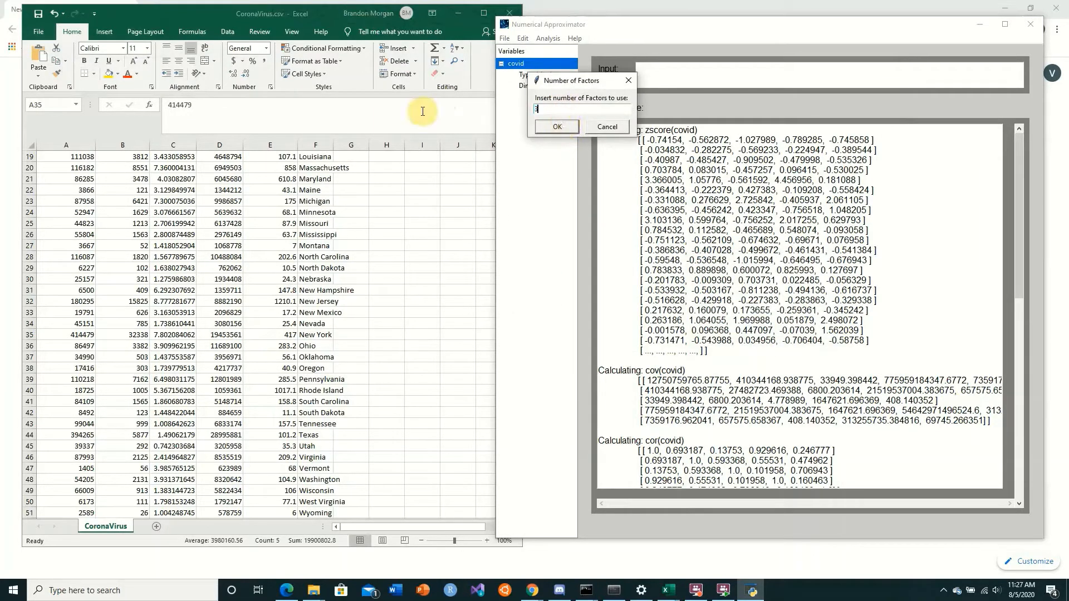
{"action": "key", "text": "Return"}
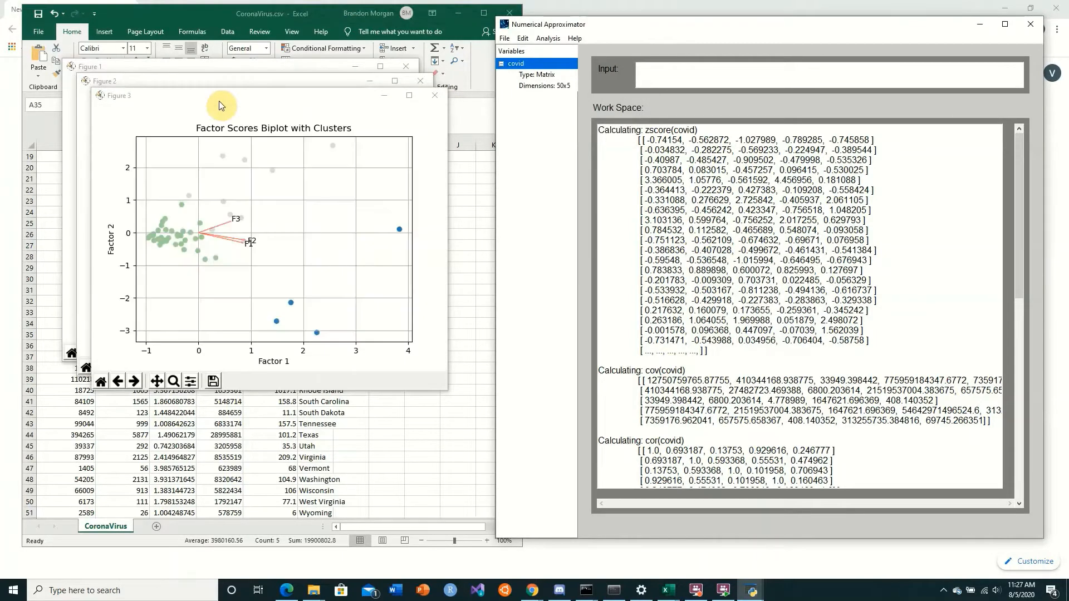
Separate the factor score biplots and examine the clusters for factor 1 against factors 2 and 3
{"action": "left_click_drag", "start_coordinate": [219, 101], "coordinate": [638, 79]}
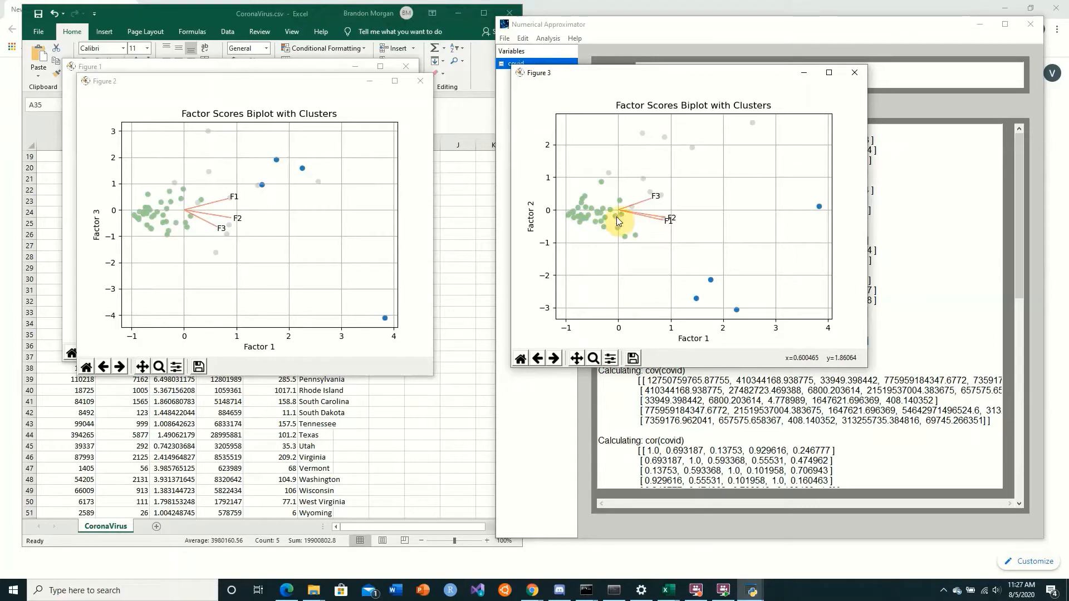
{"action": "left_click_drag", "start_coordinate": [288, 81], "coordinate": [684, 142]}
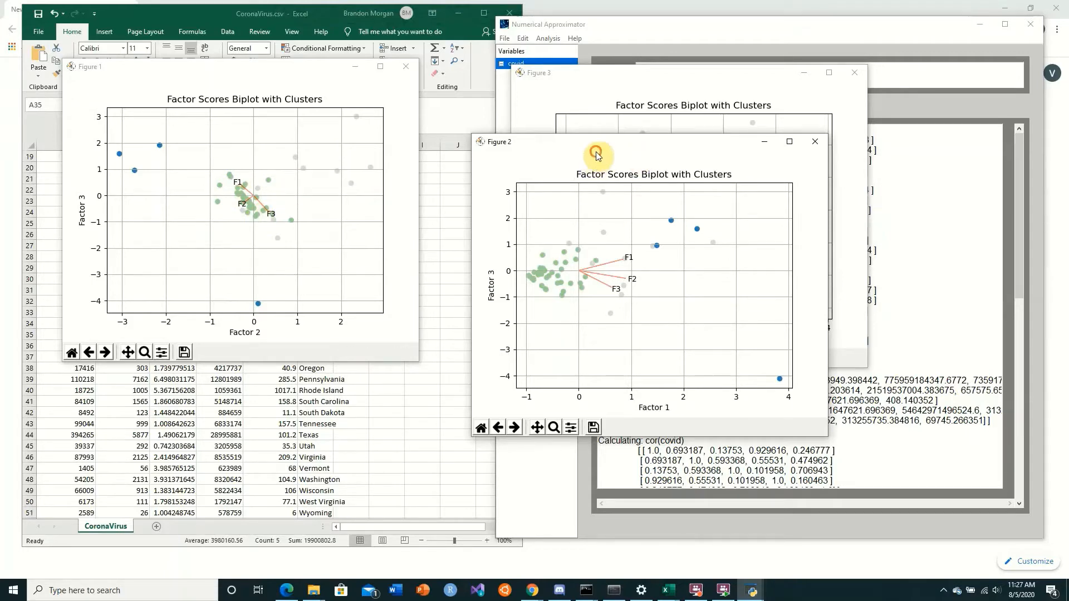
Arrange the factor score biplots side by side and compare factor 1 against factor 3 with factor 1 against factor 2
{"action": "left_click_drag", "start_coordinate": [593, 144], "coordinate": [294, 81]}
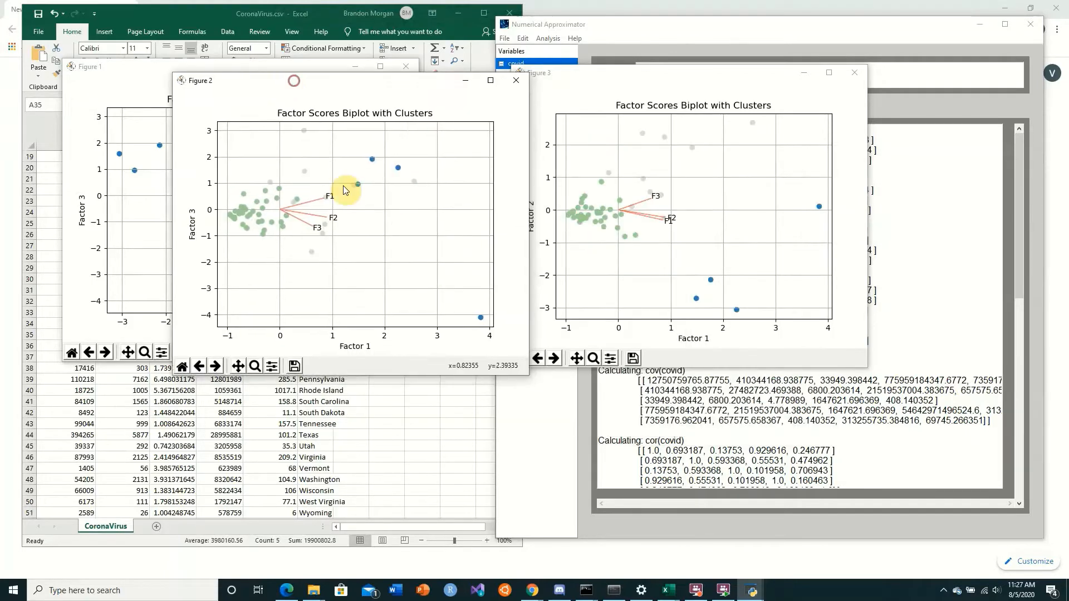
{"action": "left_click", "coordinate": [755, 179]}
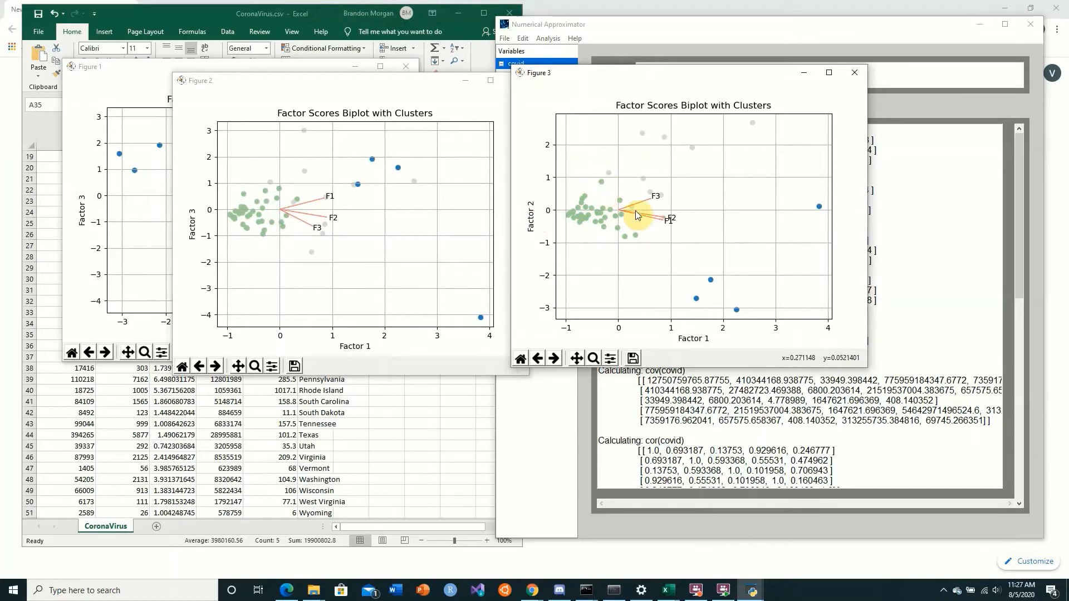
{"action": "left_click", "coordinate": [568, 158]}
{"action": "left_click", "coordinate": [357, 201]}
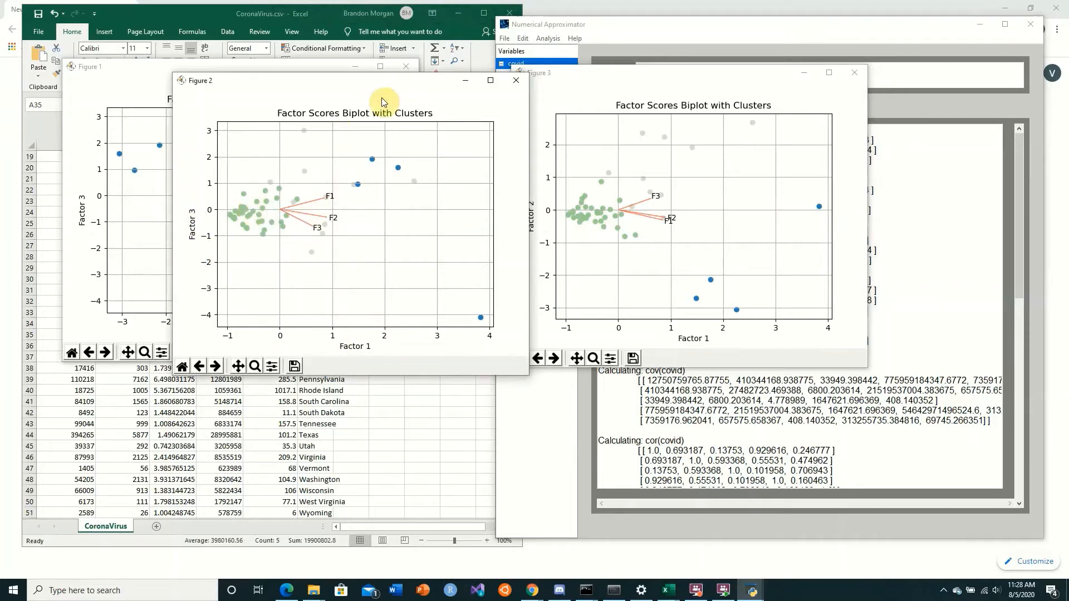
{"action": "left_click_drag", "start_coordinate": [382, 84], "coordinate": [380, 109]}
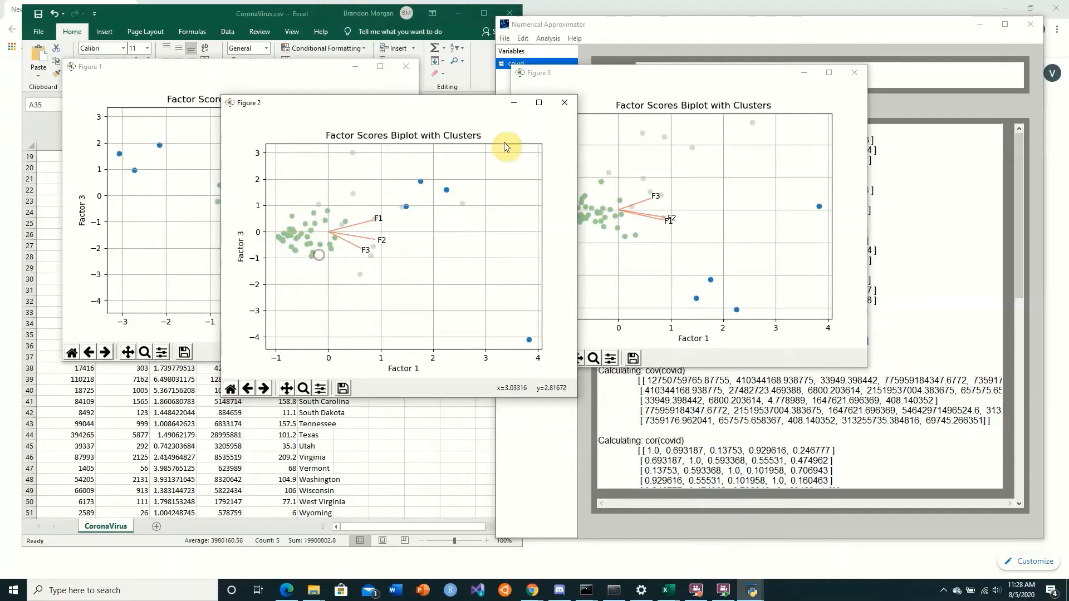
Close the biplots plotted against factor 3 and move the factor 1 versus factor 2 biplot clear of the spreadsheet
{"action": "left_click", "coordinate": [558, 101]}
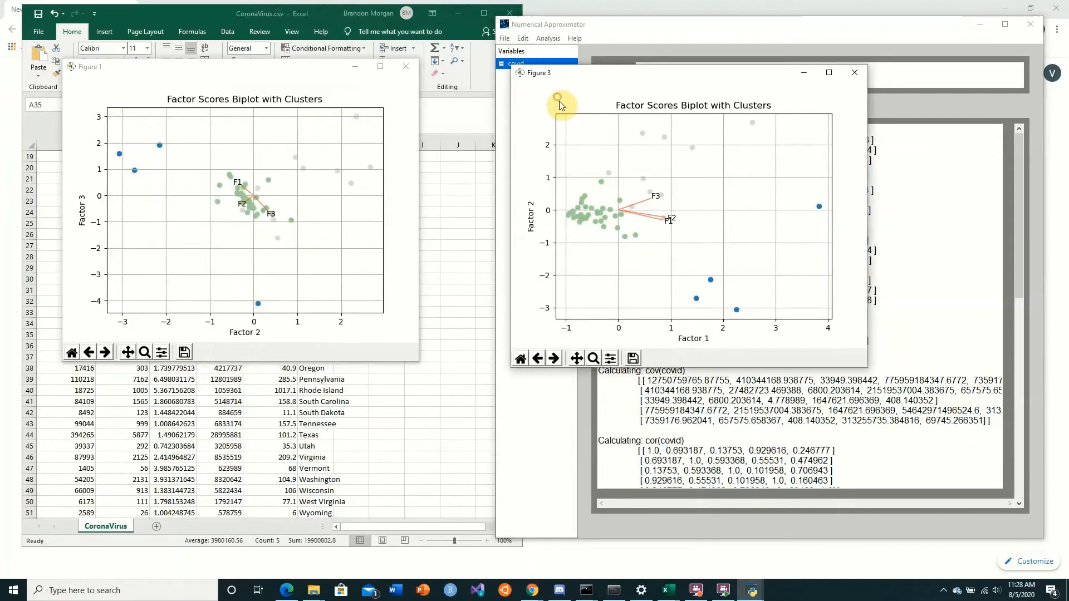
{"action": "left_click", "coordinate": [407, 68]}
{"action": "left_click_drag", "start_coordinate": [718, 74], "coordinate": [684, 113]}
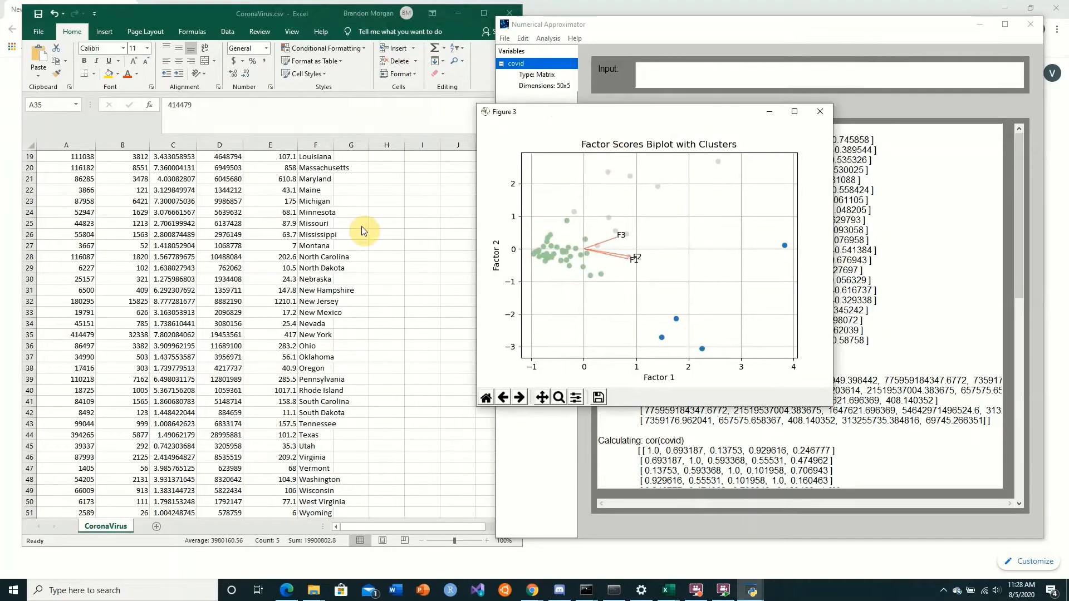
Switch to Excel and highlight the first entries of the Total Cases, Death Rate and Population Density columns
{"action": "scroll", "coordinate": [320, 236], "scroll_direction": "up", "scroll_amount": 6}
{"action": "left_click", "coordinate": [263, 235]}
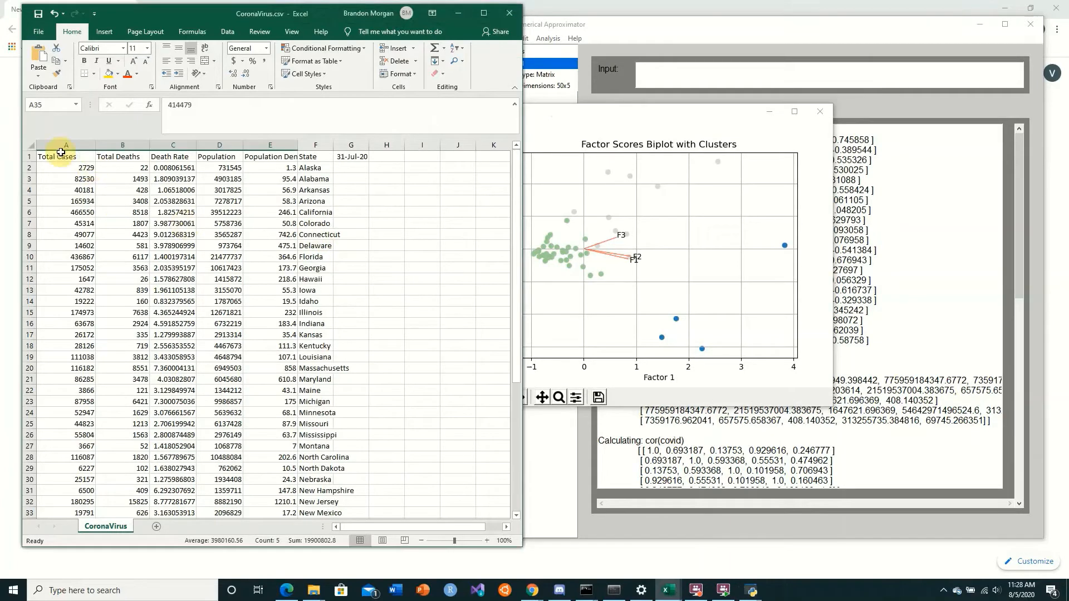
{"action": "left_click_drag", "start_coordinate": [77, 158], "coordinate": [33, 211]}
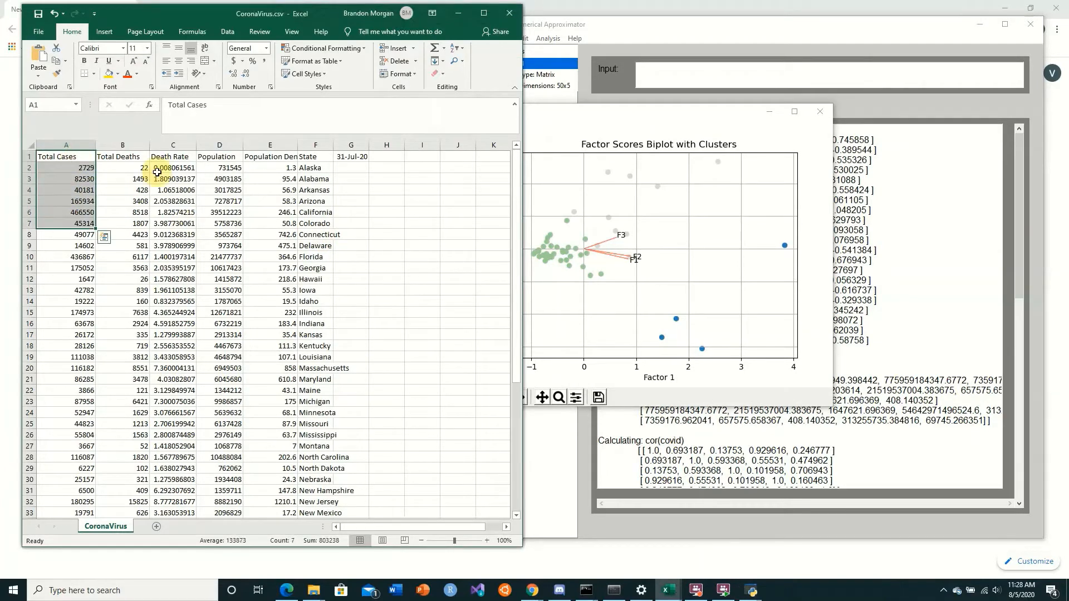
{"action": "left_click_drag", "start_coordinate": [173, 158], "coordinate": [177, 201]}
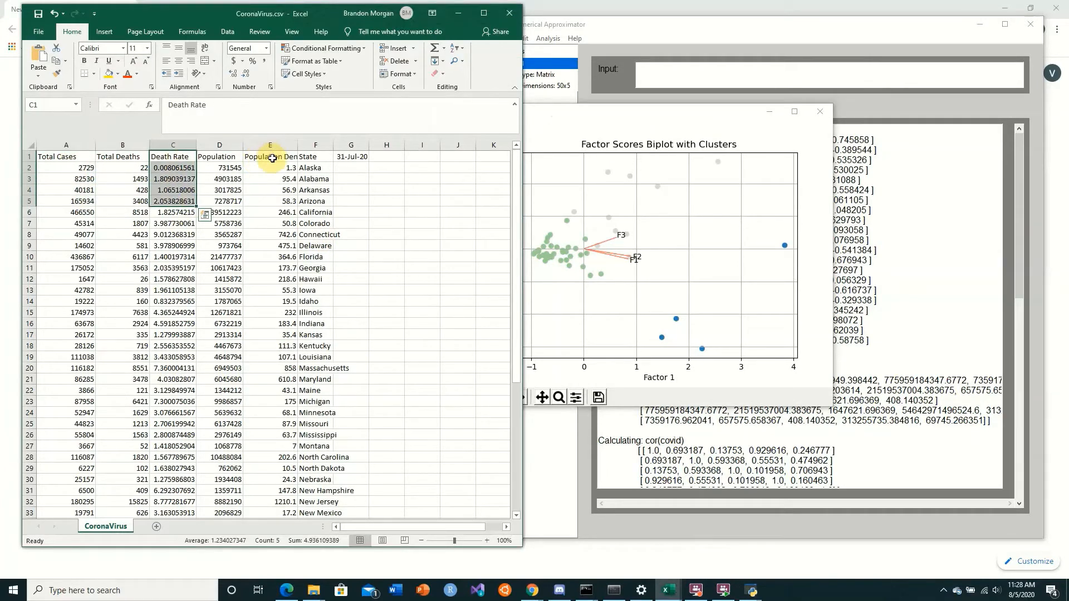
{"action": "left_click_drag", "start_coordinate": [272, 158], "coordinate": [272, 223]}
Close the remaining factor 1 versus factor 2 biplot and switch back to Numerical Approximator
{"action": "left_click", "coordinate": [680, 119]}
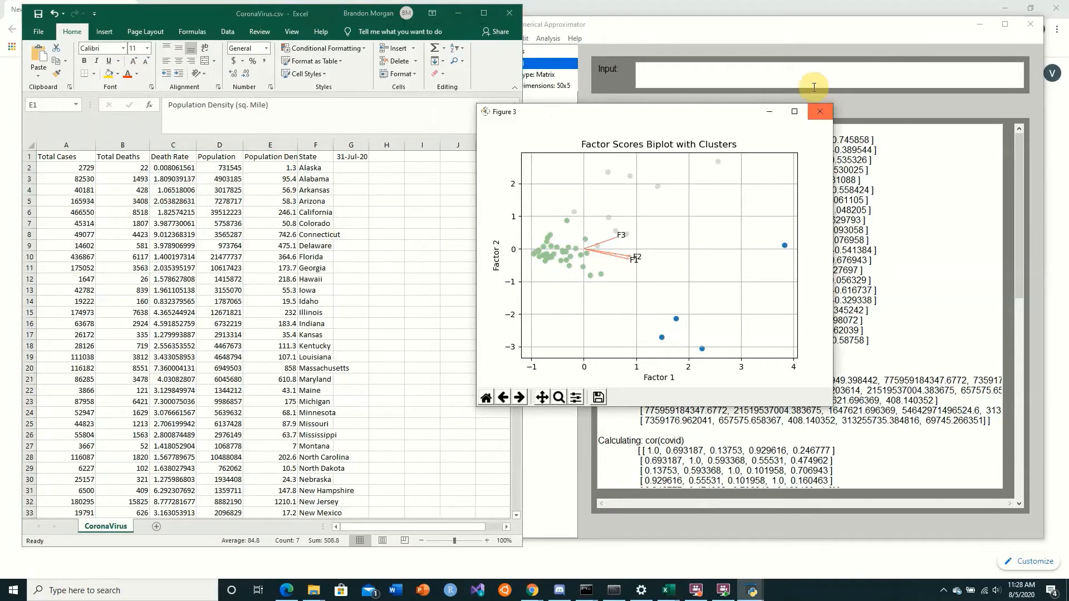
{"action": "left_click", "coordinate": [818, 114]}
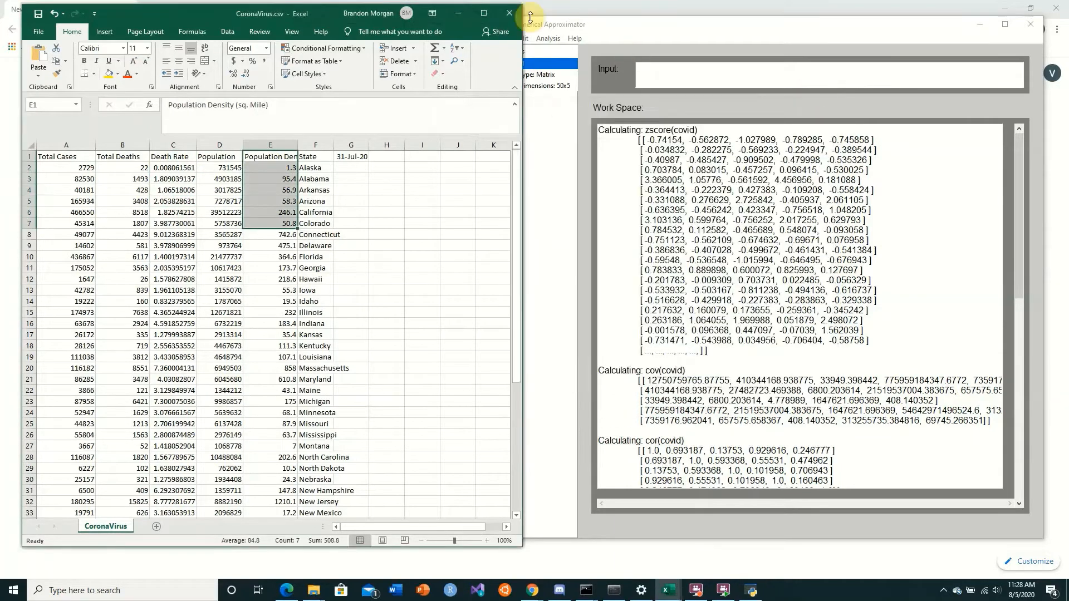
{"action": "left_click", "coordinate": [587, 28]}
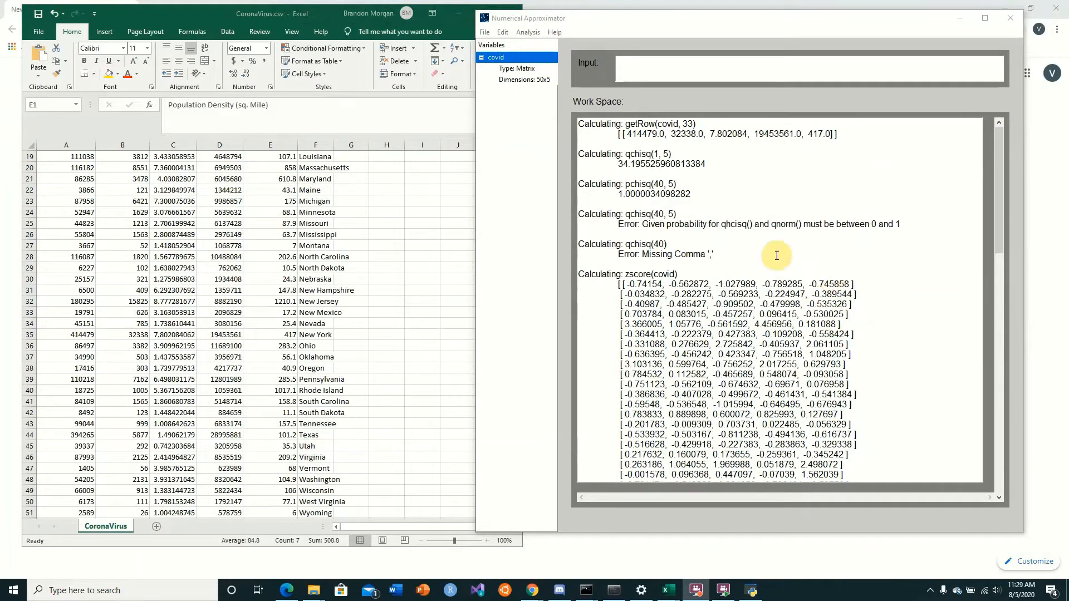
Reposition the Numerical Approximator window and highlight the New York row in the Excel sheet
{"action": "left_click_drag", "start_coordinate": [652, 23], "coordinate": [637, 28]}
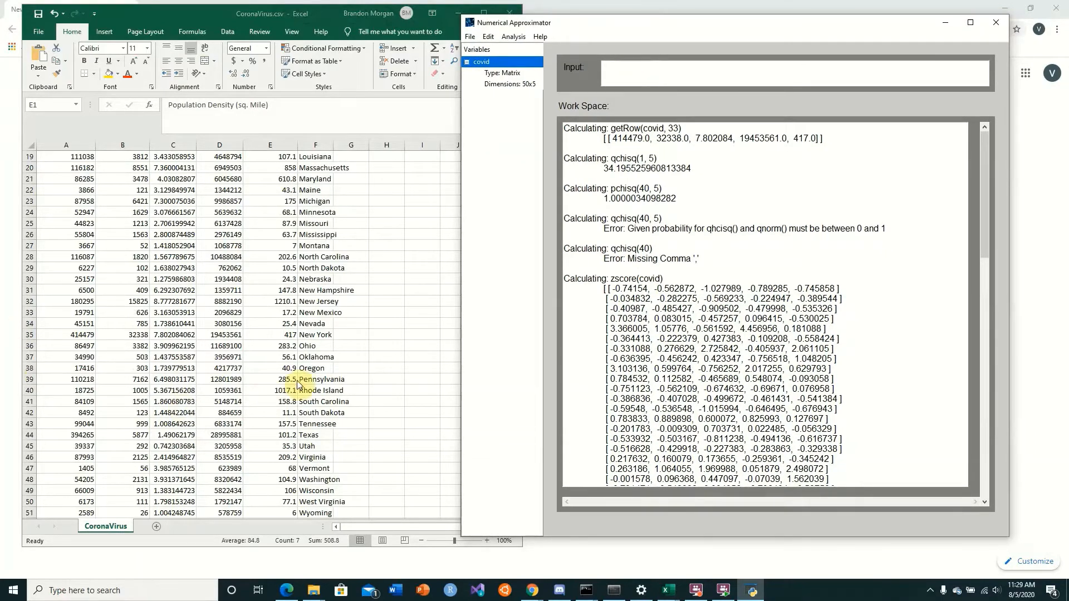
{"action": "left_click", "coordinate": [309, 338]}
{"action": "left_click_drag", "start_coordinate": [309, 338], "coordinate": [61, 334]}
Retrieve New York's data from the covid matrix with getRow(covid, 33) in Numerical Approximator and highlight its first value
{"action": "left_click", "coordinate": [657, 71]}
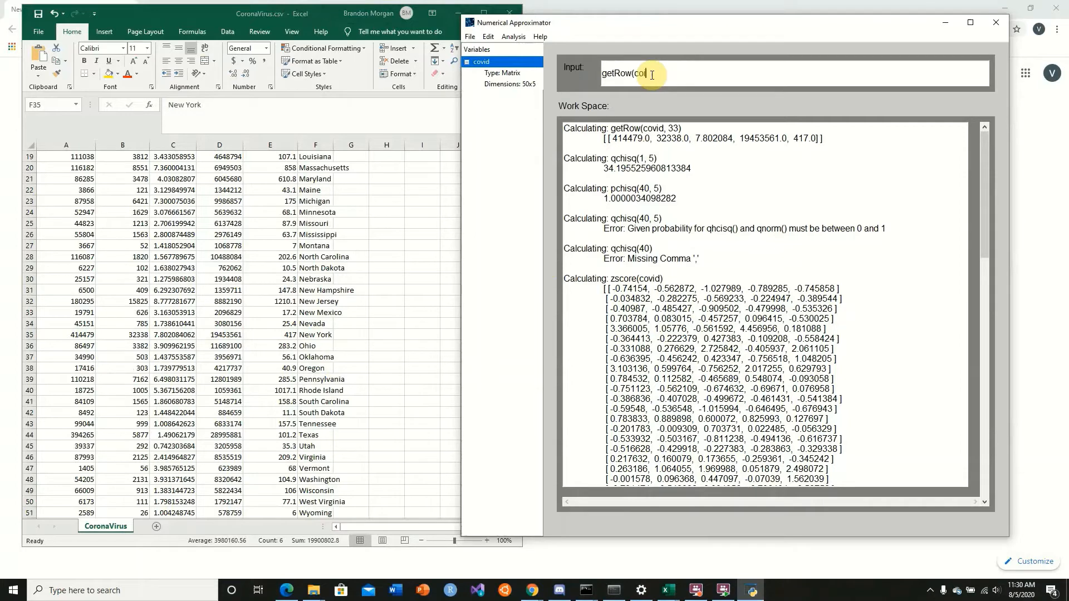
{"action": "type", "text": ")"}
{"action": "key", "text": "Return"}
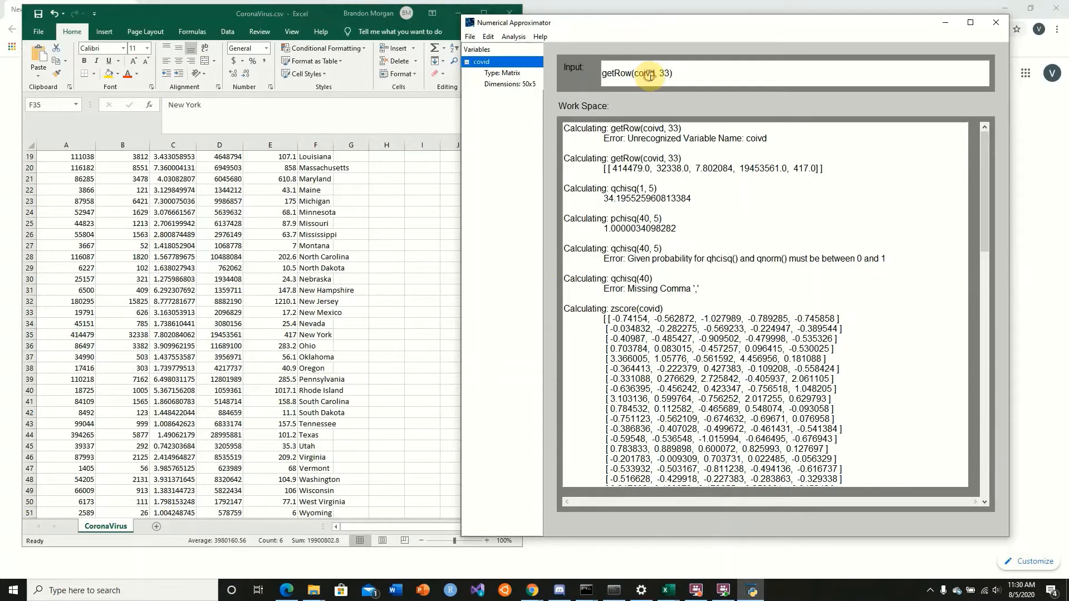
{"action": "key", "text": "Return"}
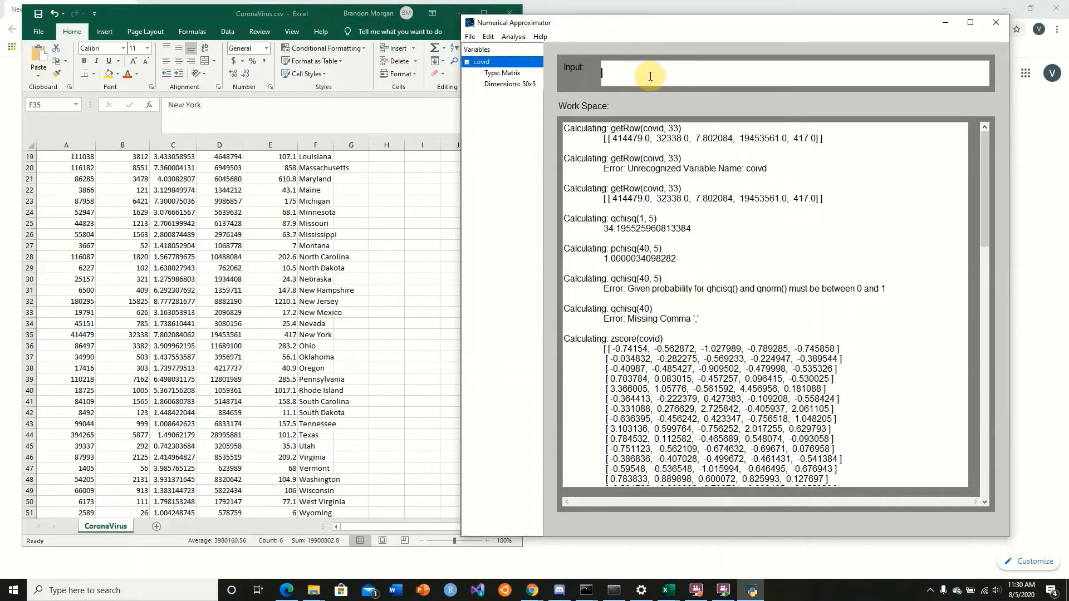
{"action": "left_click_drag", "start_coordinate": [622, 138], "coordinate": [649, 139]}
Calculate New York's standardized values with getRow(zscore(covid), 33)
{"action": "left_click", "coordinate": [661, 77]}
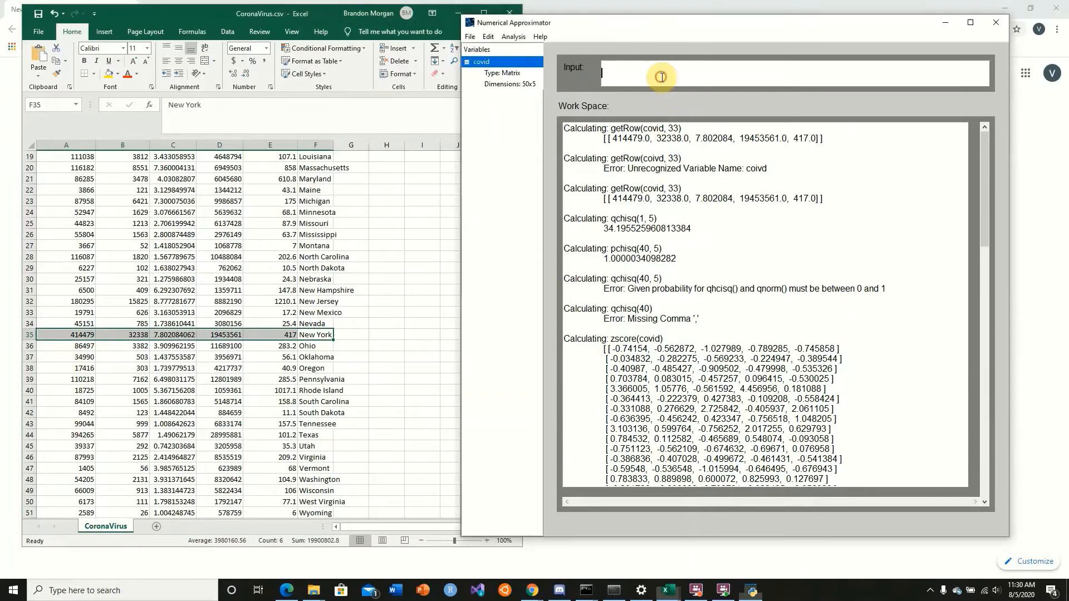
{"action": "type", "text": "getRow(zscore(covid), 33"}
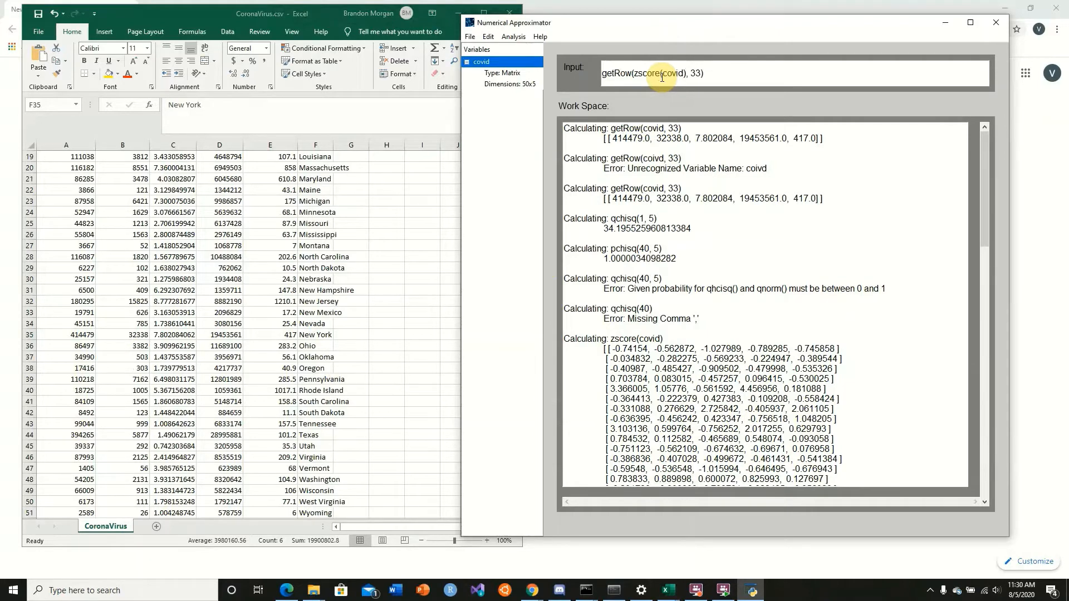
{"action": "key", "text": "Return"}
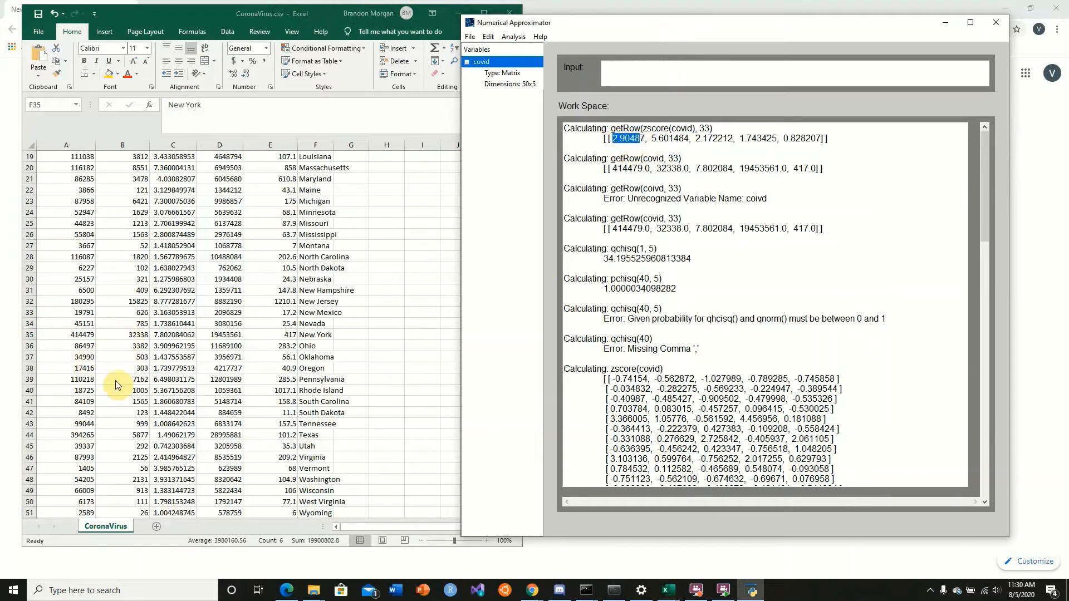
Compare New York's z-scores for total cases and total deaths with its raw values in the Excel sheet
{"action": "left_click", "coordinate": [612, 138]}
{"action": "left_click_drag", "start_coordinate": [612, 138], "coordinate": [648, 139]}
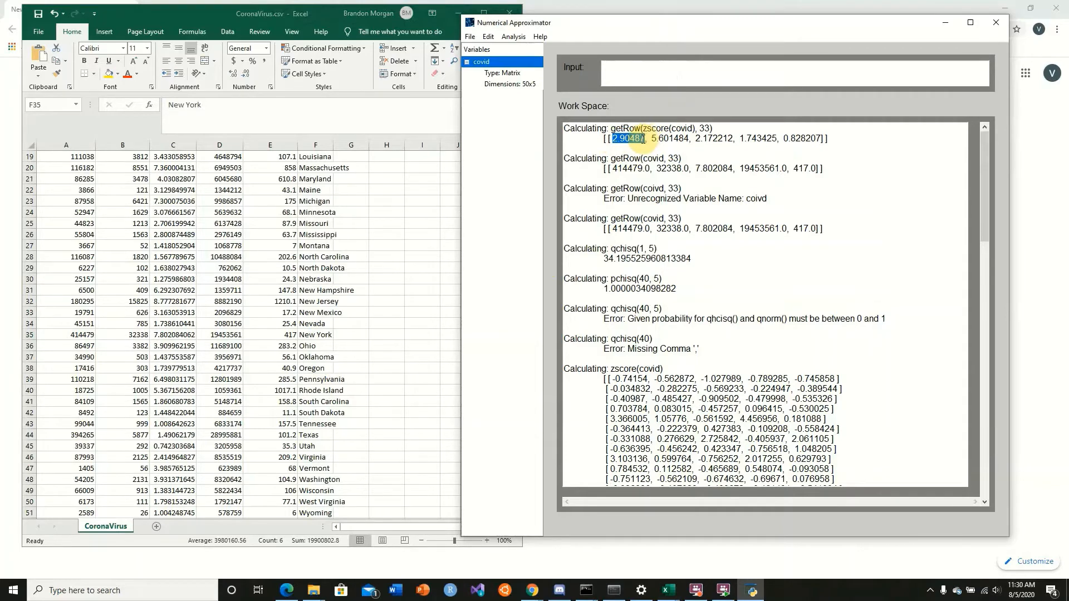
{"action": "left_click", "coordinate": [77, 337]}
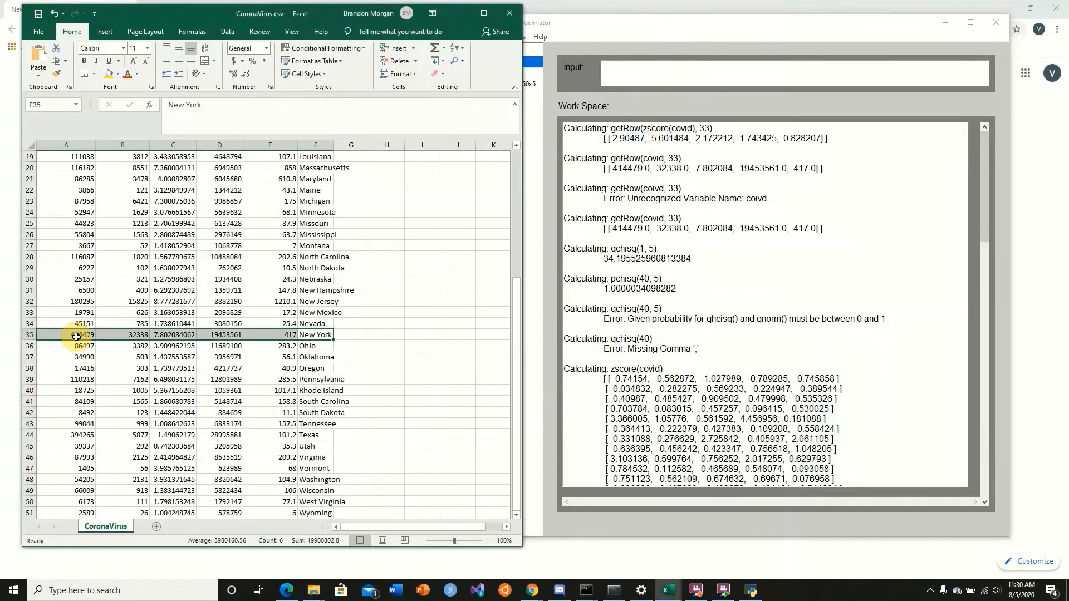
{"action": "left_click", "coordinate": [126, 368]}
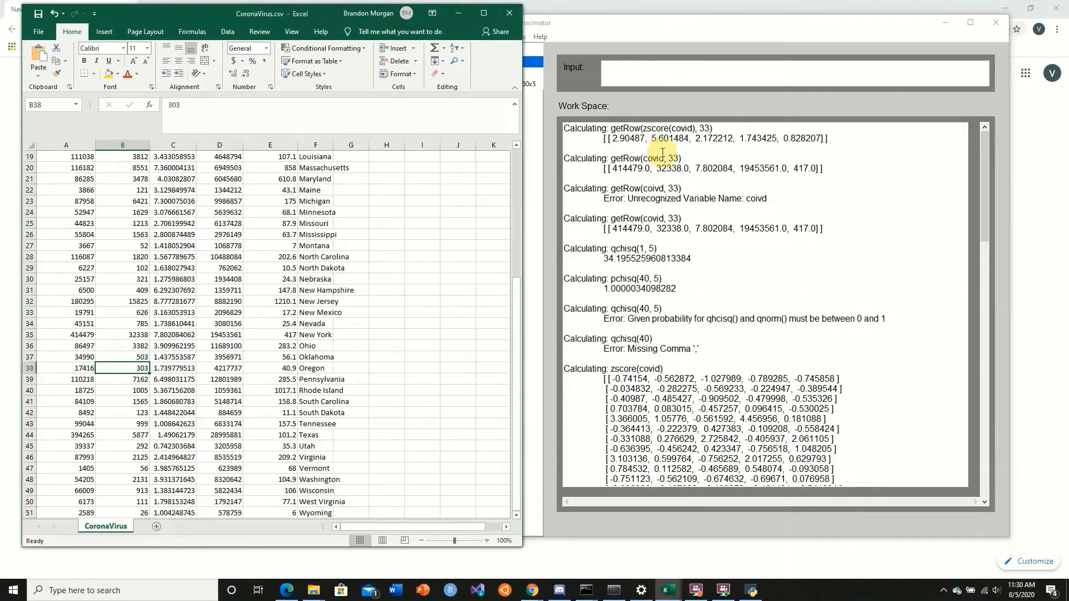
{"action": "left_click_drag", "start_coordinate": [652, 139], "coordinate": [690, 139]}
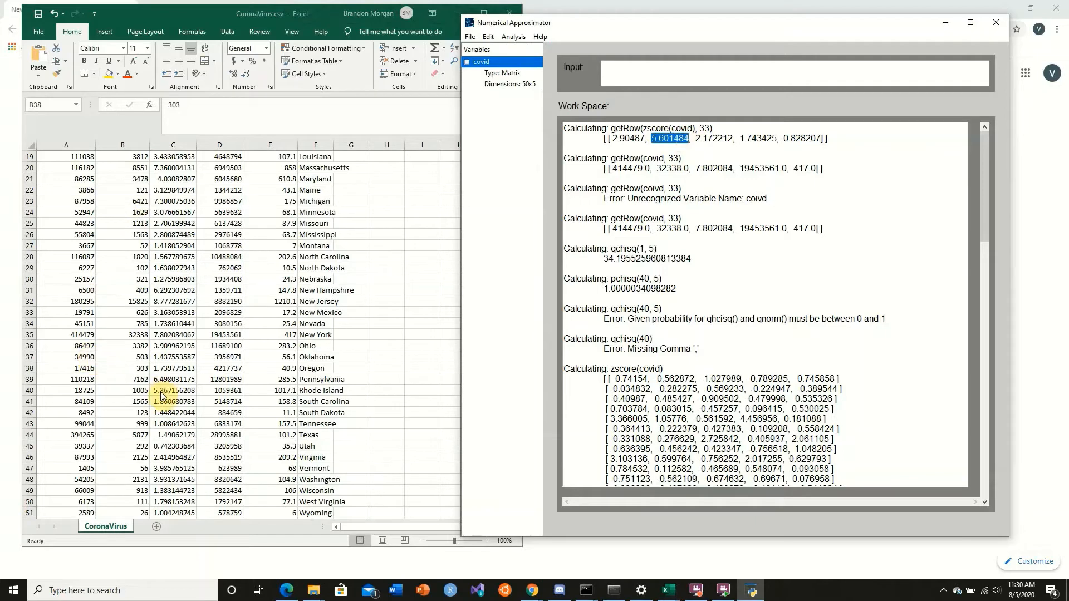
{"action": "key", "text": "alt+Tab"}
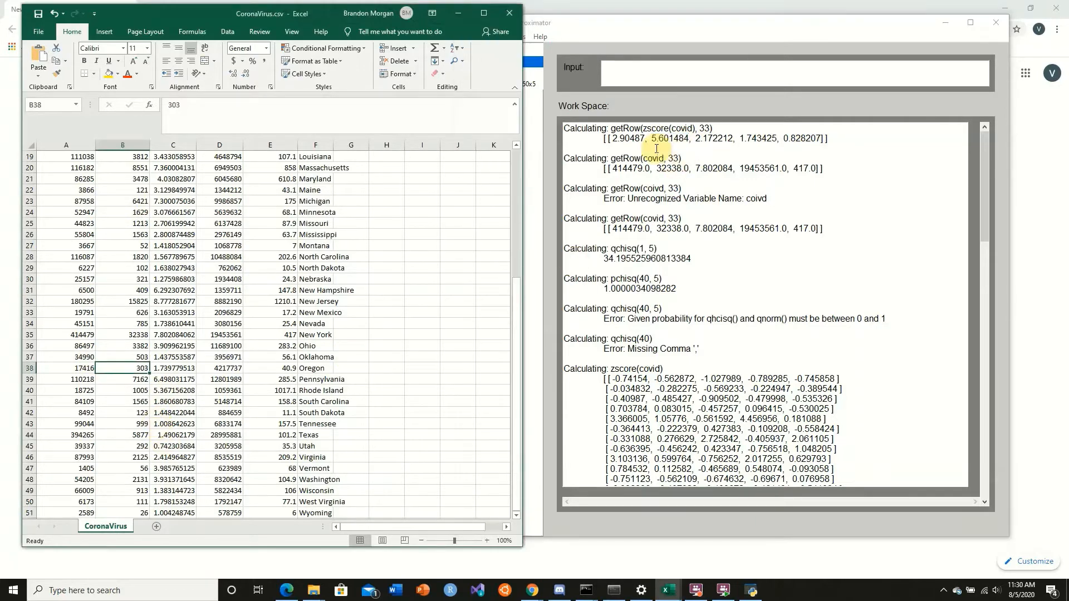
{"action": "left_click_drag", "start_coordinate": [649, 139], "coordinate": [688, 141]}
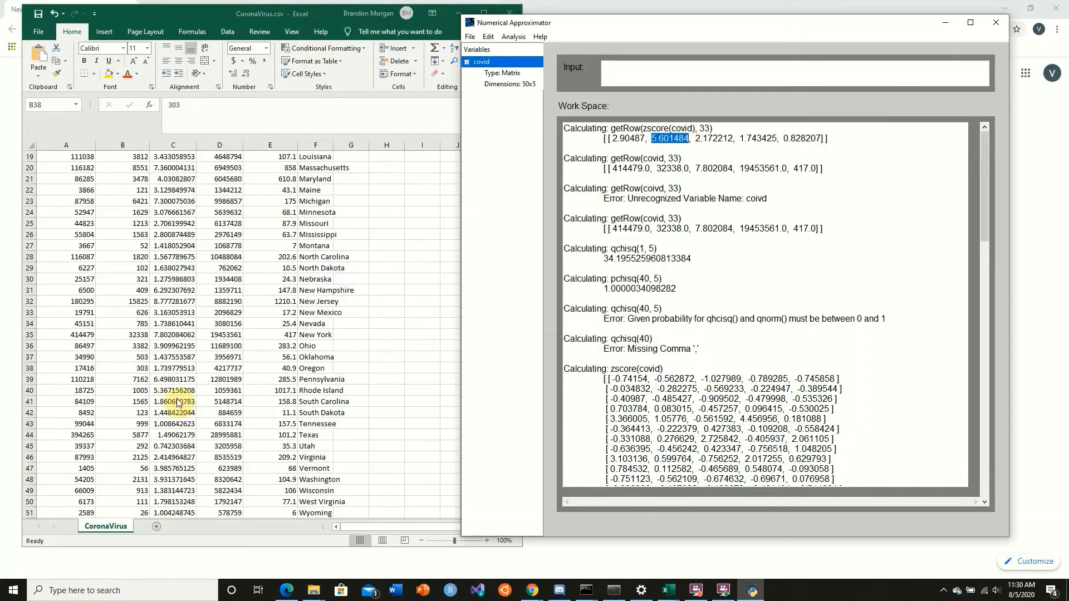
{"action": "left_click", "coordinate": [126, 367]}
{"action": "left_click", "coordinate": [123, 335]}
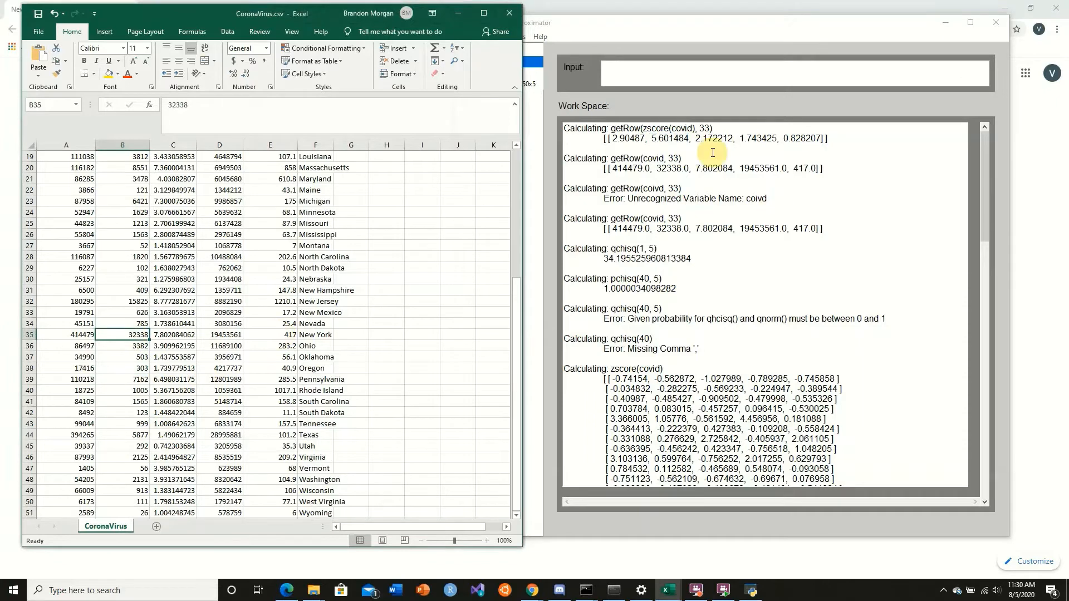
{"action": "left_click_drag", "start_coordinate": [652, 138], "coordinate": [683, 138]}
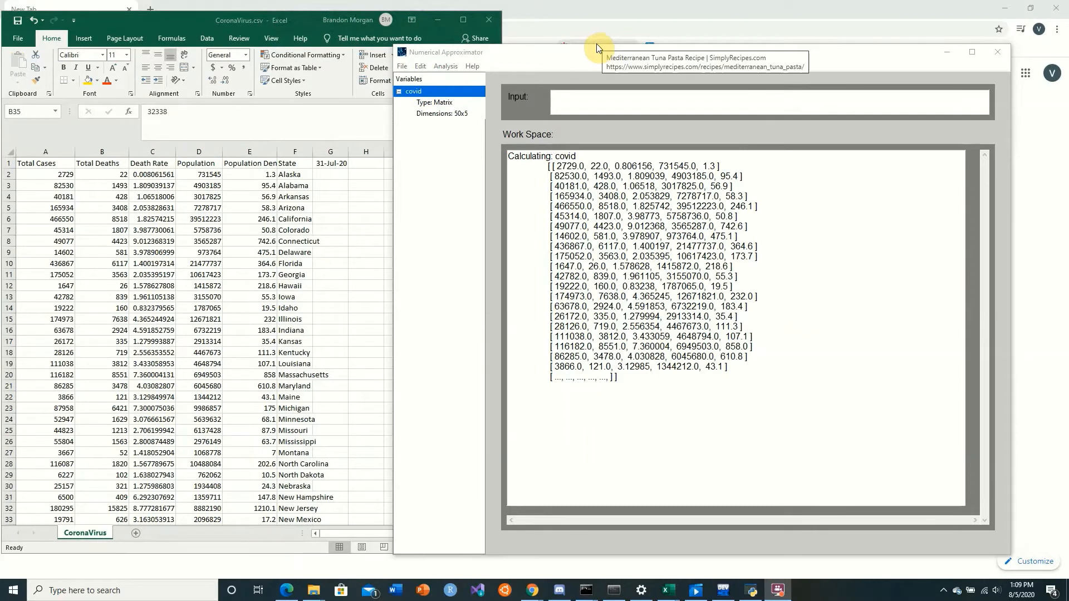
Move the Numerical Approximator window beside the spreadsheet and calculate sum(covid)
{"action": "left_click", "coordinate": [603, 50]}
{"action": "left_click_drag", "start_coordinate": [602, 52], "coordinate": [638, 30]}
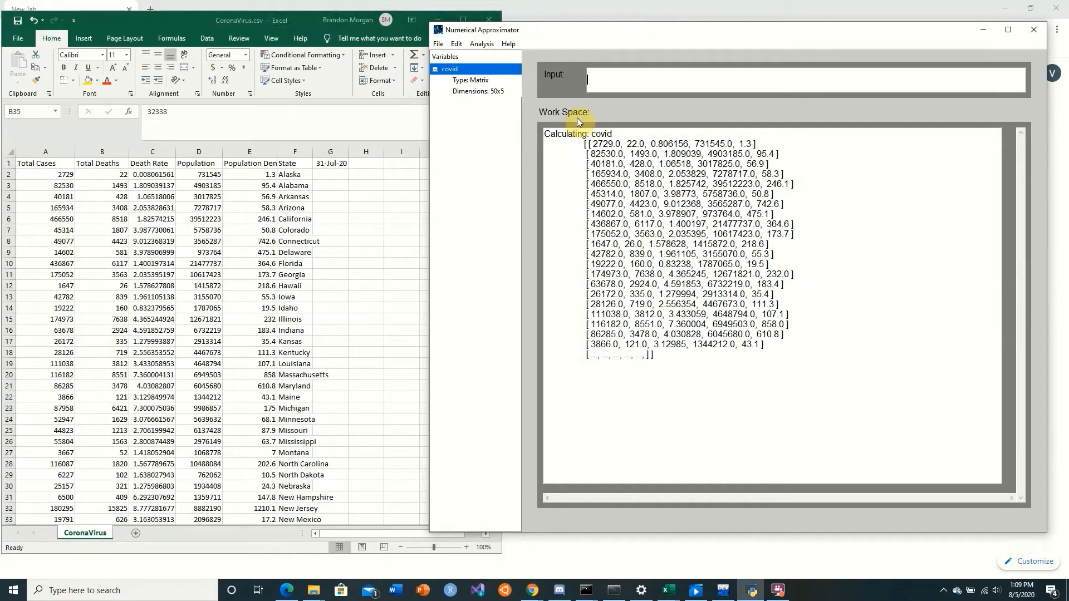
{"action": "left_click", "coordinate": [604, 78]}
{"action": "key", "text": "Return"}
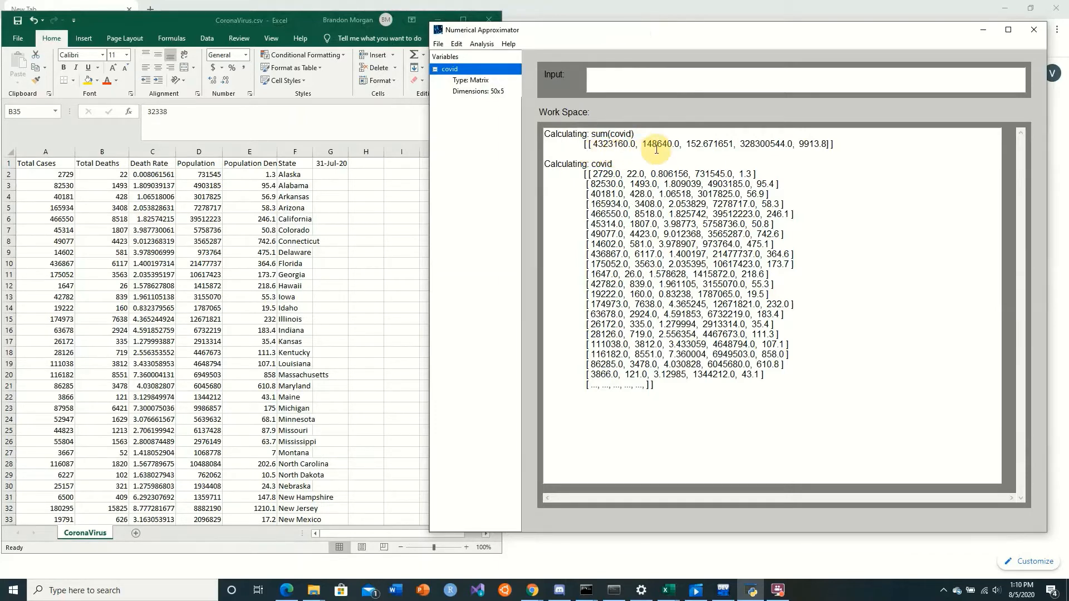
Examine the column sums for death rate, population and population density in the sum(covid) result
{"action": "left_click_drag", "start_coordinate": [689, 144], "coordinate": [786, 157]}
{"action": "left_click", "coordinate": [704, 157]}
{"action": "left_click", "coordinate": [784, 157]}
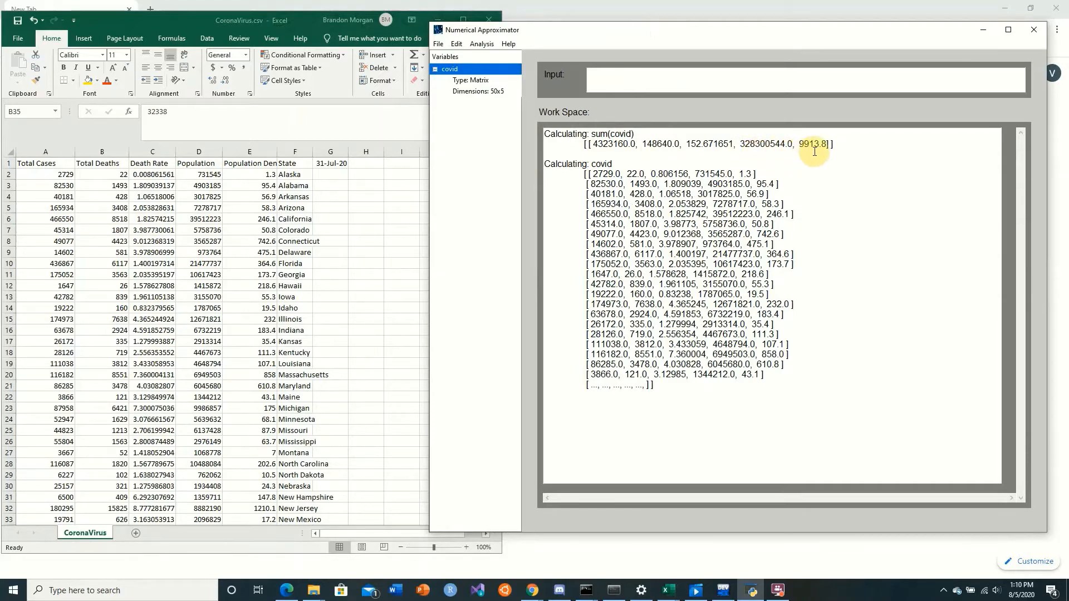
{"action": "left_click_drag", "start_coordinate": [799, 146], "coordinate": [826, 146]}
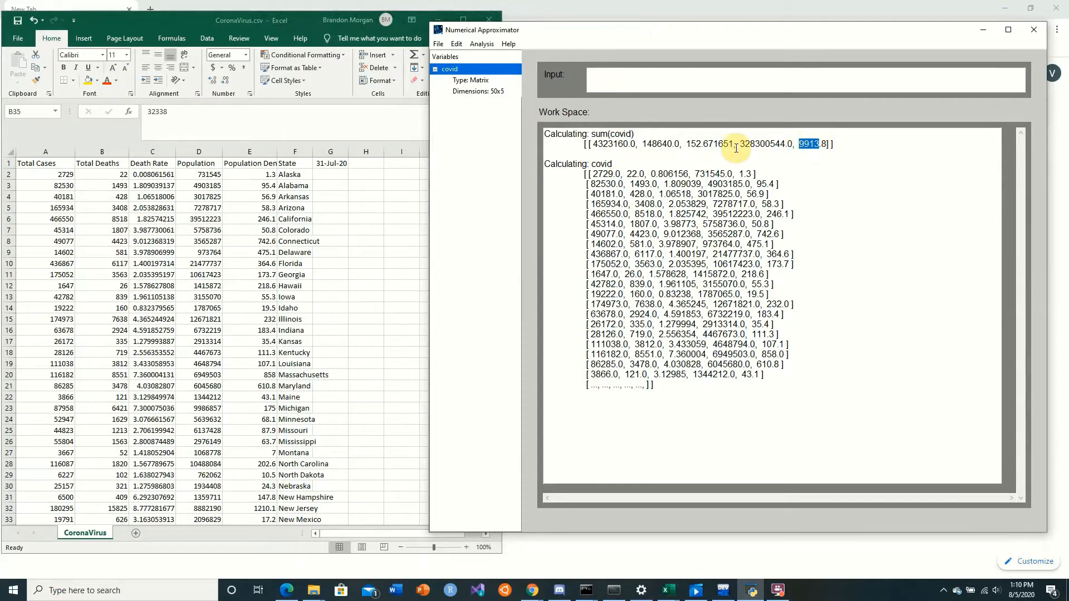
{"action": "left_click", "coordinate": [748, 166]}
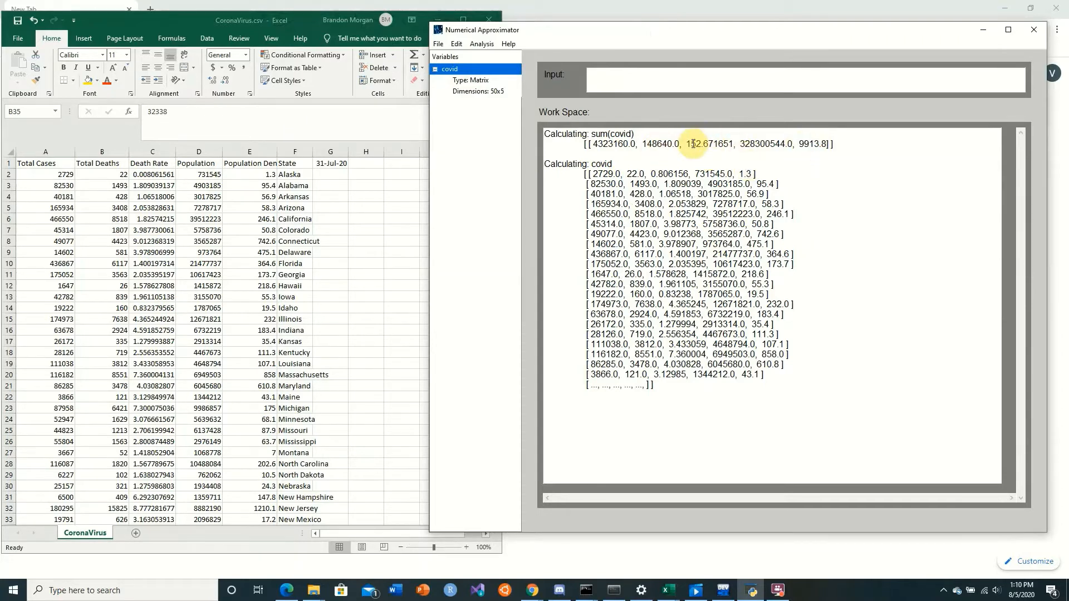
{"action": "left_click_drag", "start_coordinate": [690, 145], "coordinate": [734, 144]}
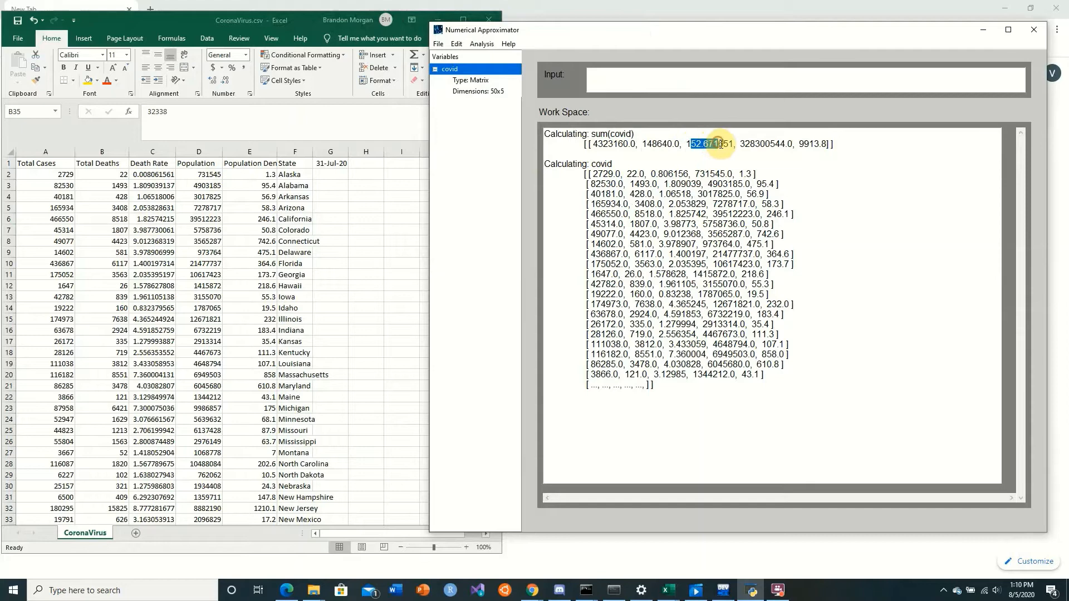
Calculate the column variances with var(covid) and highlight the variance of total cases
{"action": "left_click", "coordinate": [641, 85]}
{"action": "type", "text": "var("}
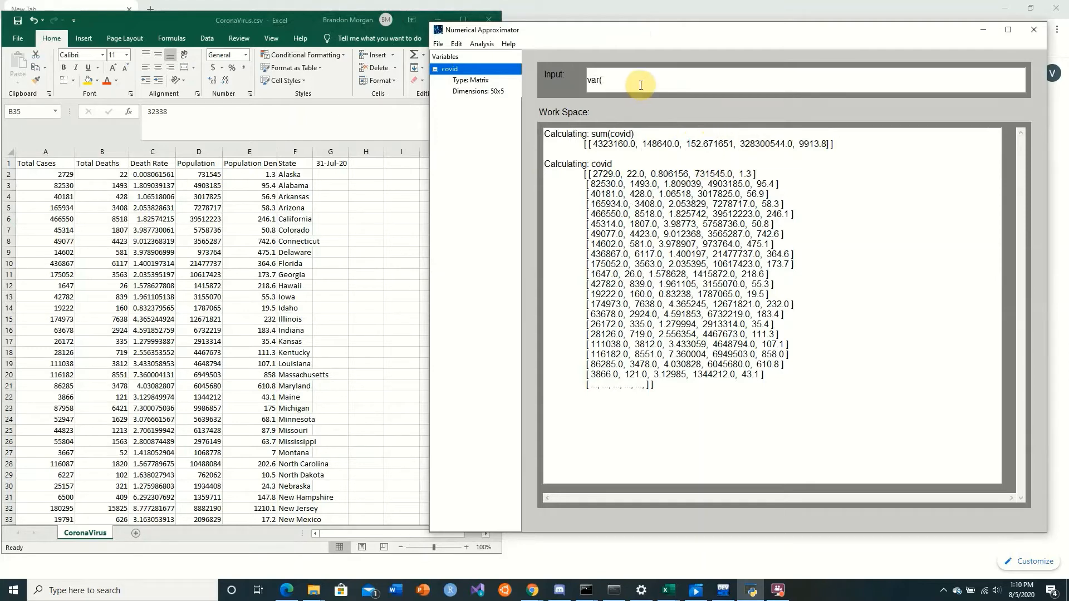
{"action": "type", "text": "covid)"}
{"action": "key", "text": "Return"}
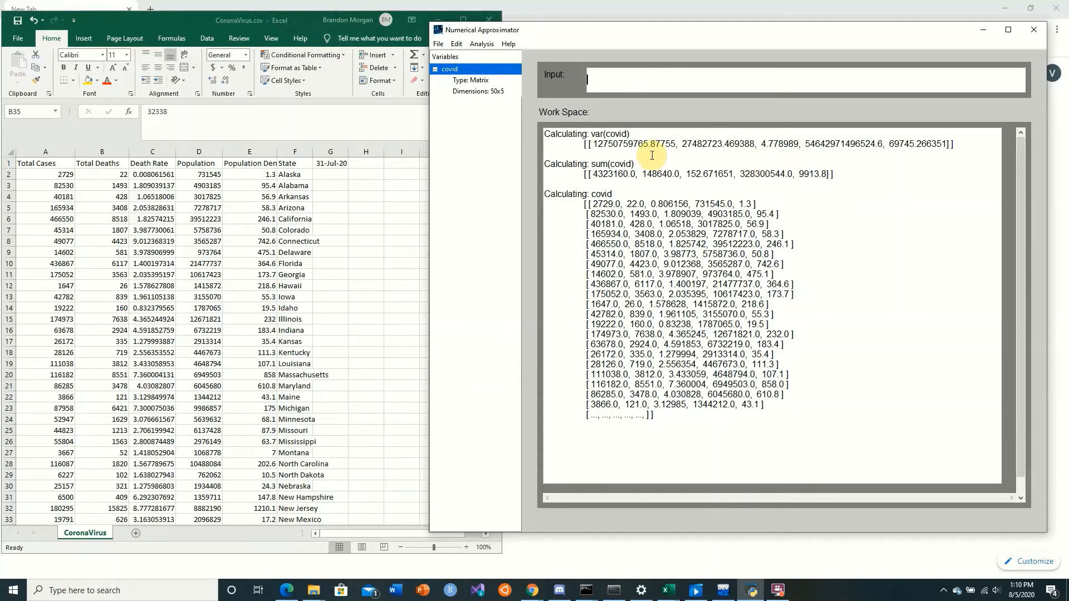
{"action": "left_click_drag", "start_coordinate": [594, 143], "coordinate": [660, 143]}
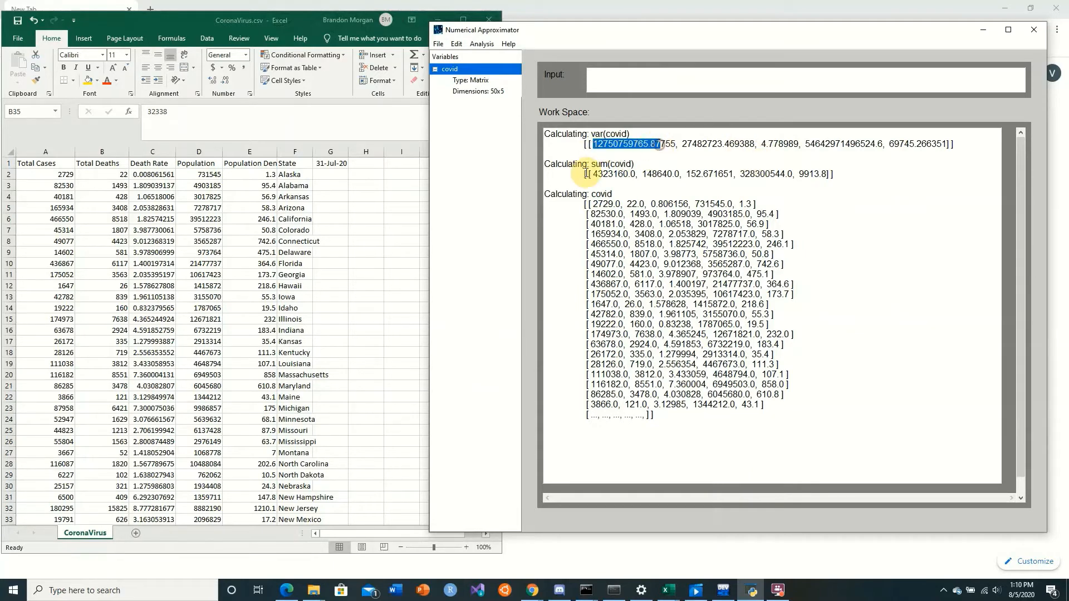
Compare the death rate variance and the sum(covid) values with the Death Rate column in the Excel sheet
{"action": "left_click_drag", "start_coordinate": [598, 174], "coordinate": [603, 174]}
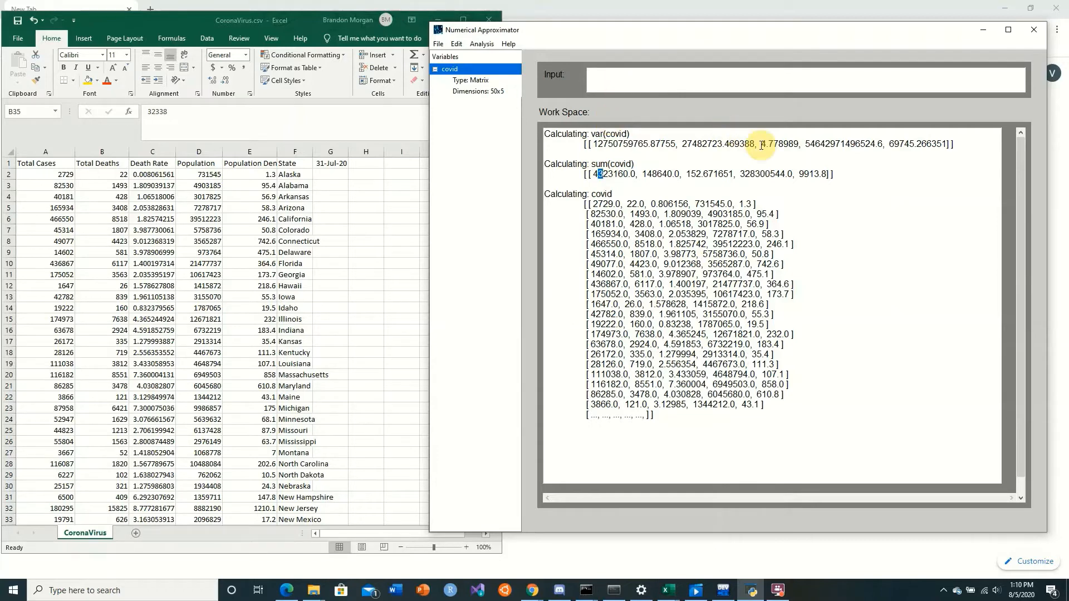
{"action": "left_click_drag", "start_coordinate": [761, 144], "coordinate": [784, 145]}
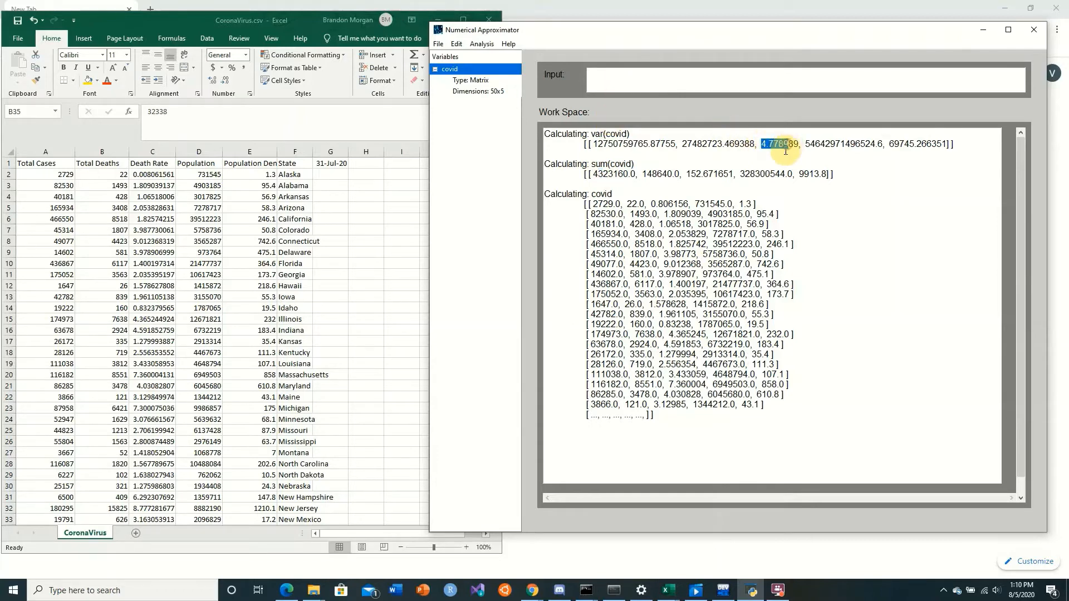
{"action": "left_click_drag", "start_coordinate": [687, 176], "coordinate": [708, 173]}
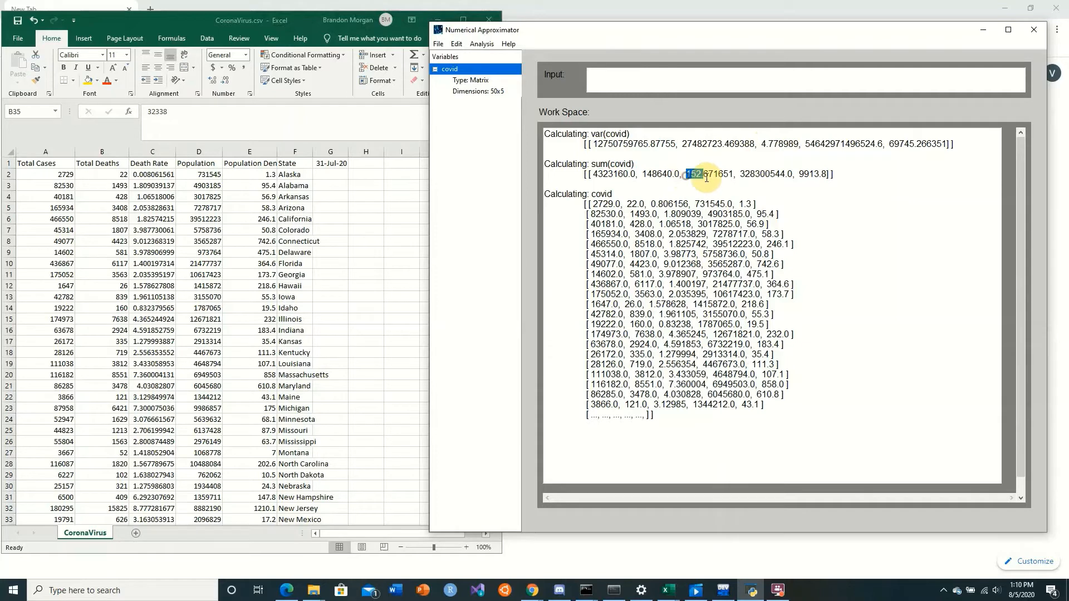
{"action": "left_click", "coordinate": [680, 81]}
{"action": "left_click", "coordinate": [148, 163]}
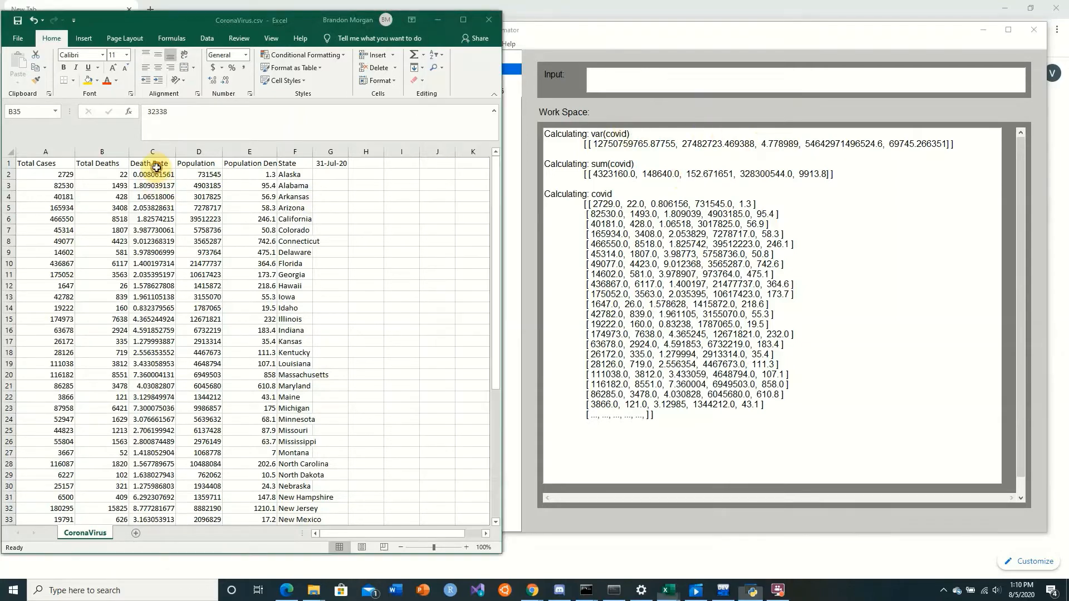
{"action": "left_click_drag", "start_coordinate": [148, 174], "coordinate": [148, 272]}
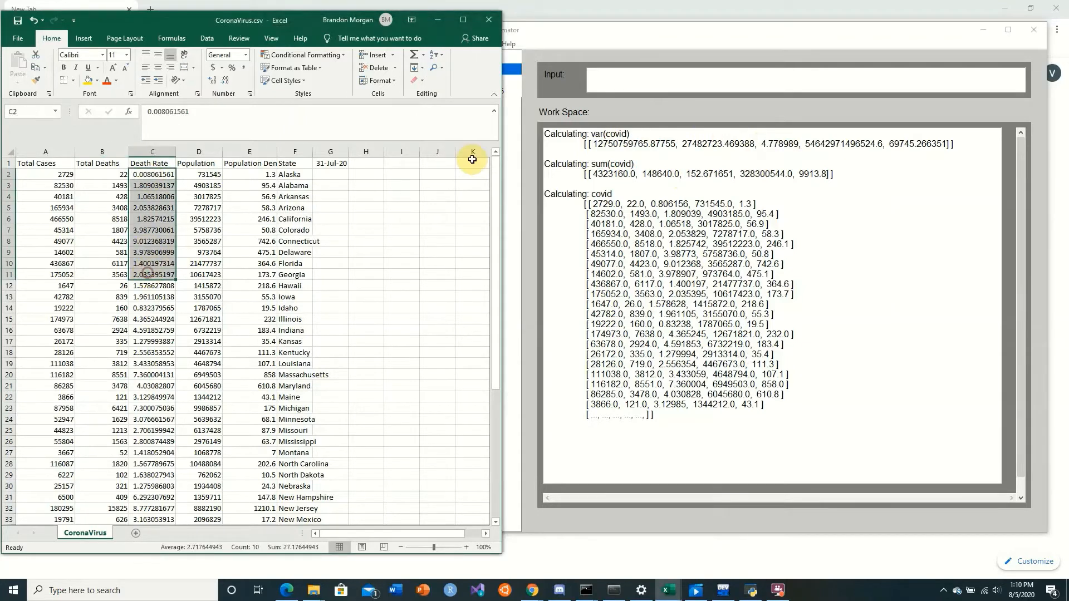
In Numerical Approximator, store the column sums in a variable with sum=sum(covid)
{"action": "left_click", "coordinate": [618, 82]}
{"action": "left_click_drag", "start_coordinate": [589, 34], "coordinate": [589, 30]}
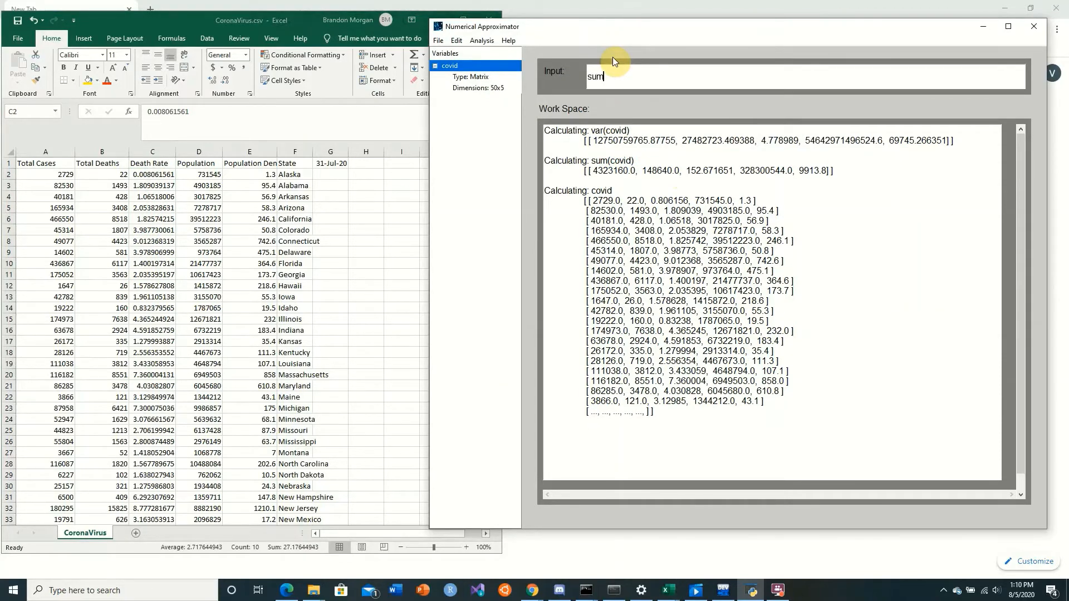
{"action": "type", "text": "sum=sum(covid)"}
{"action": "key", "text": "Return"}
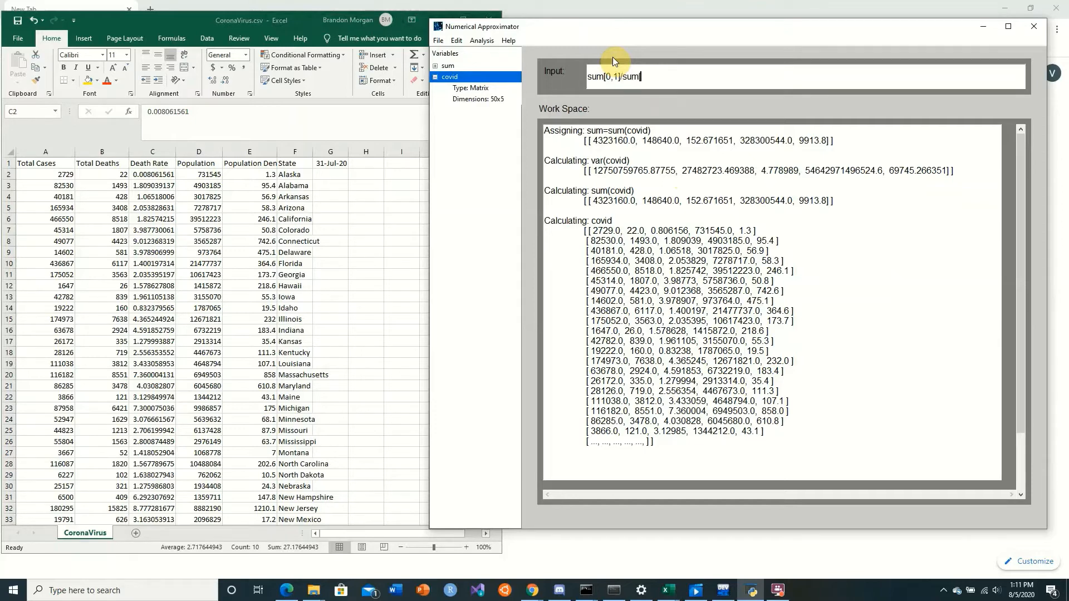
Calculate the overall death rate with sum[0,1]/sum[0,0], and again as a percentage with sum[0,1]/sum[0,0]*100
{"action": "type", "text": "[0,0]"}
{"action": "key", "text": "Return"}
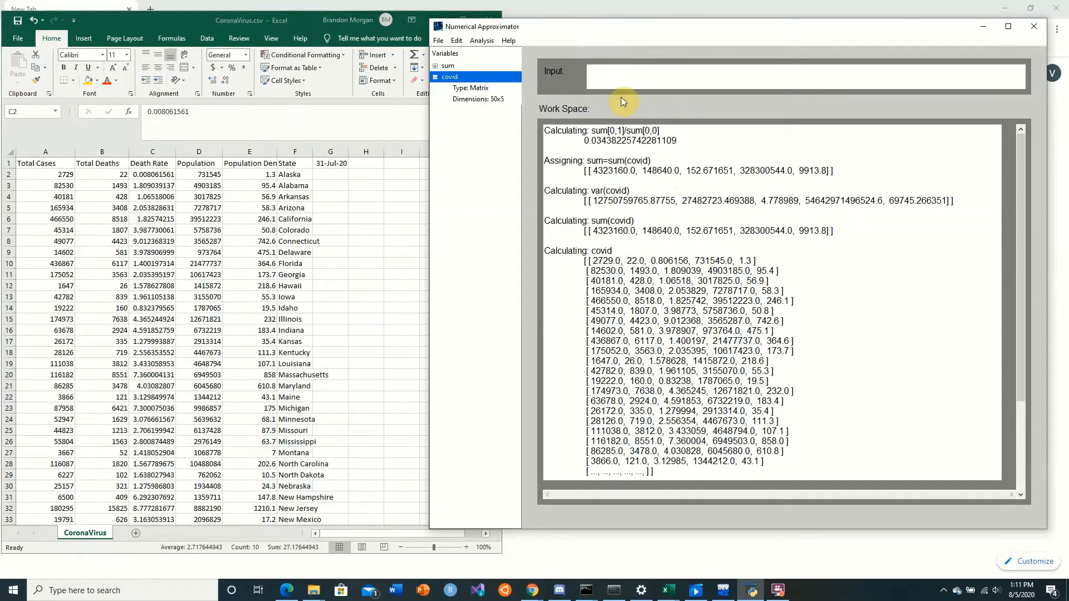
{"action": "key", "text": "Up"}
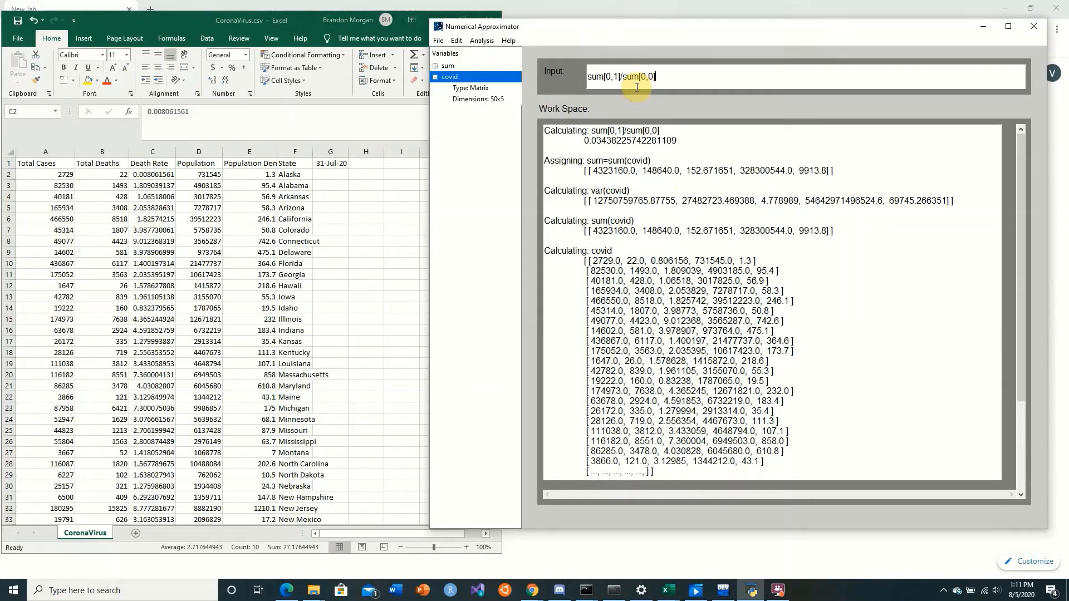
{"action": "key", "text": "Return"}
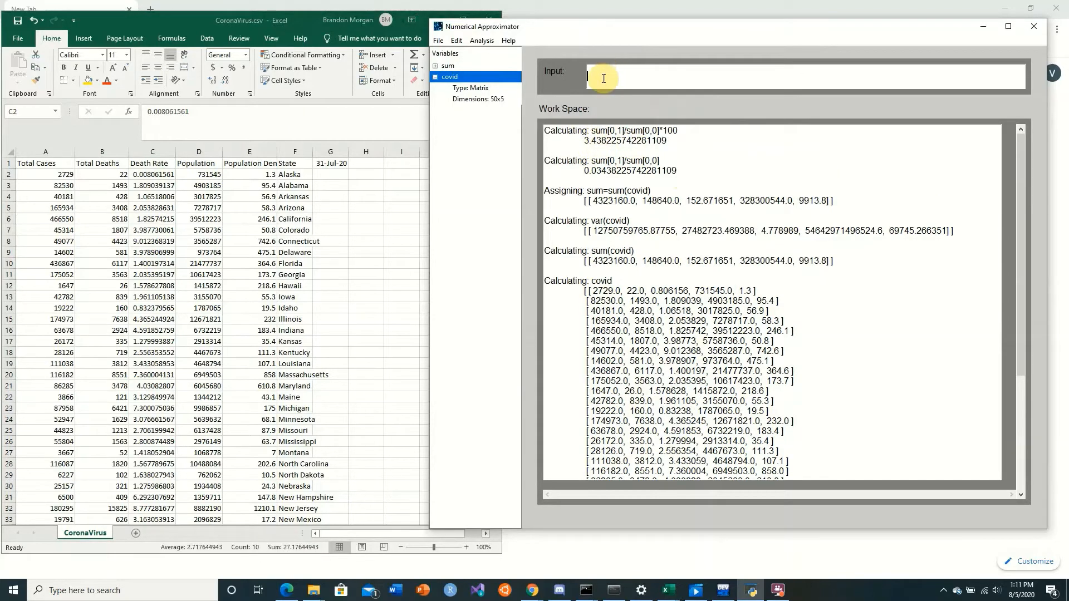
Switch to the Excel sheet and examine the death rates of New Jersey and Massachusetts against the overall percentage
{"action": "key", "text": "alt+Tab"}
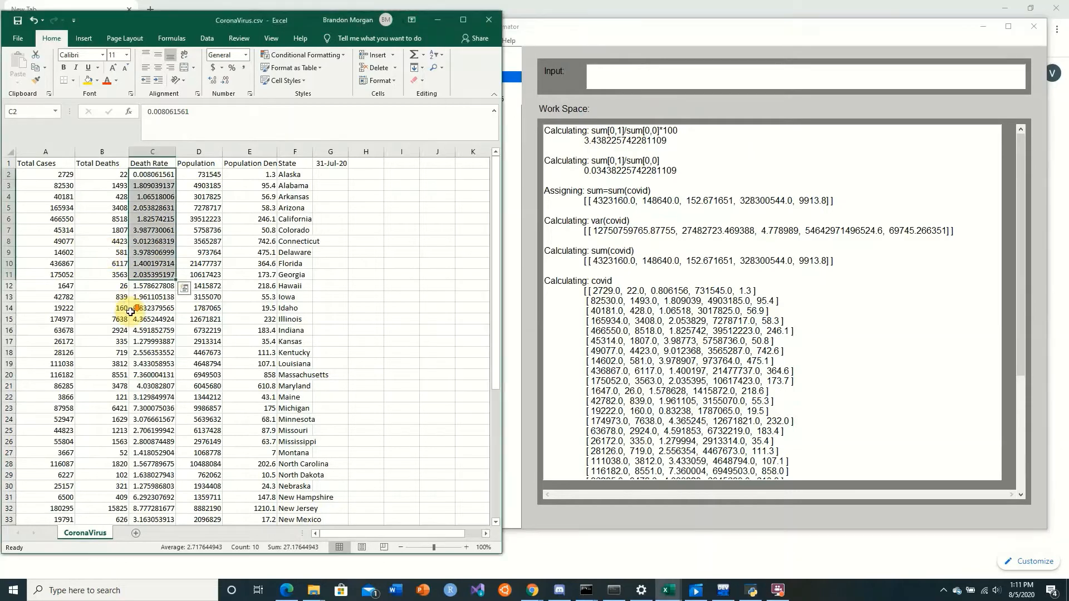
{"action": "scroll", "coordinate": [137, 314], "scroll_direction": "down", "scroll_amount": 9}
{"action": "scroll", "coordinate": [140, 317], "scroll_direction": "up", "scroll_amount": 3}
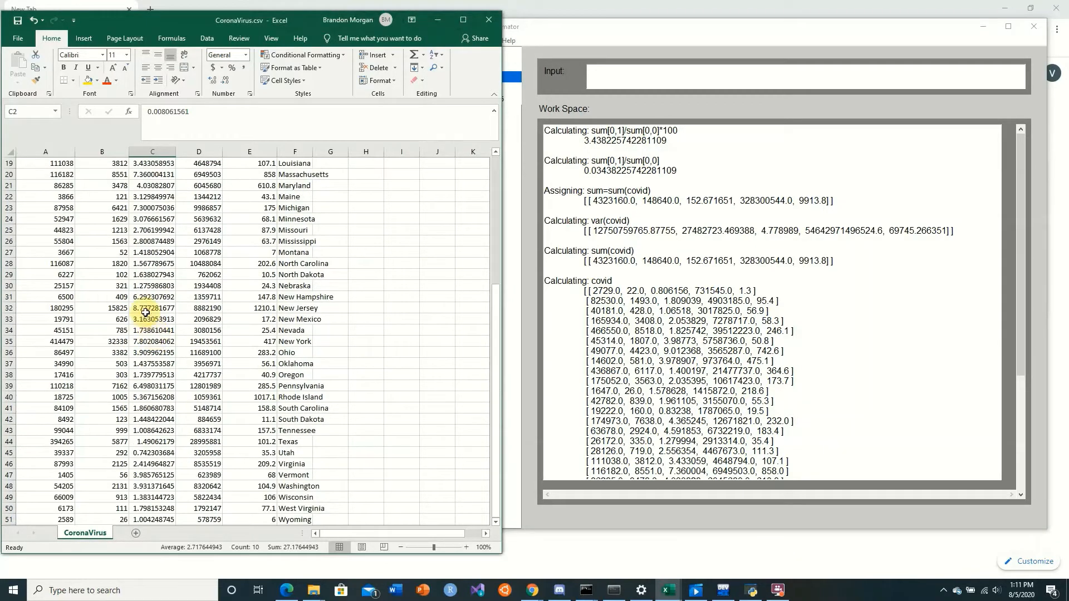
{"action": "left_click", "coordinate": [144, 311]}
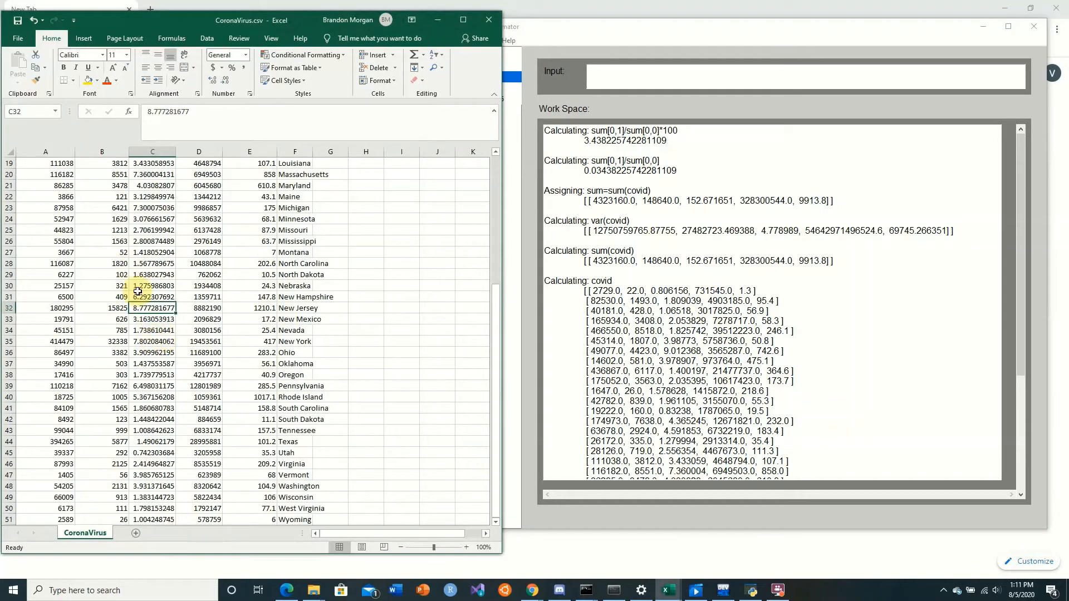
{"action": "left_click", "coordinate": [147, 174]}
{"action": "left_click", "coordinate": [149, 307]}
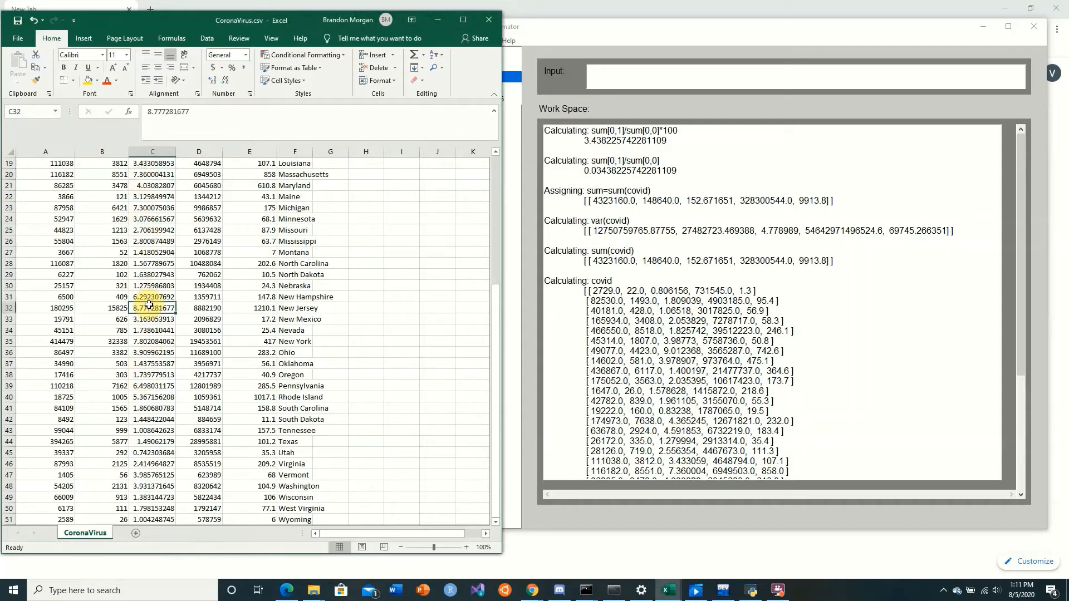
{"action": "scroll", "coordinate": [149, 306], "scroll_direction": "down", "scroll_amount": 3}
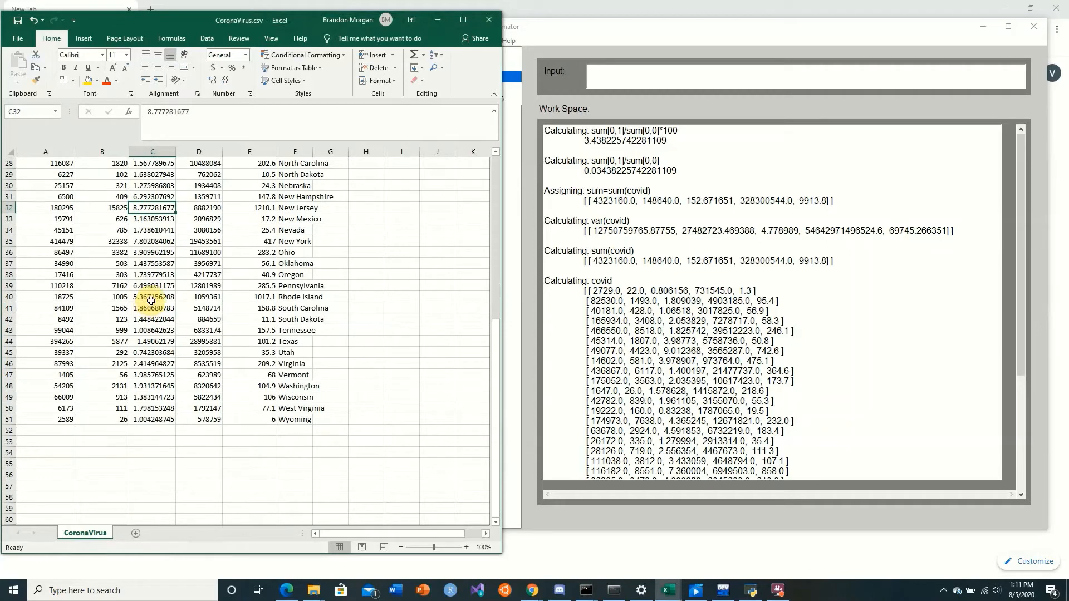
{"action": "scroll", "coordinate": [151, 300], "scroll_direction": "up", "scroll_amount": 6}
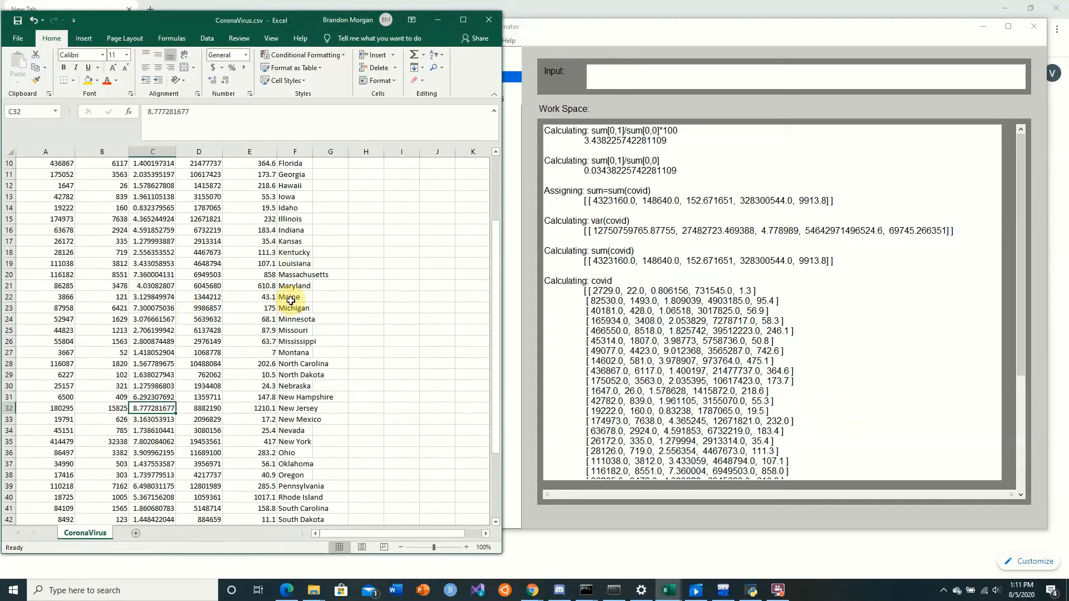
{"action": "scroll", "coordinate": [167, 228], "scroll_direction": "up", "scroll_amount": 3}
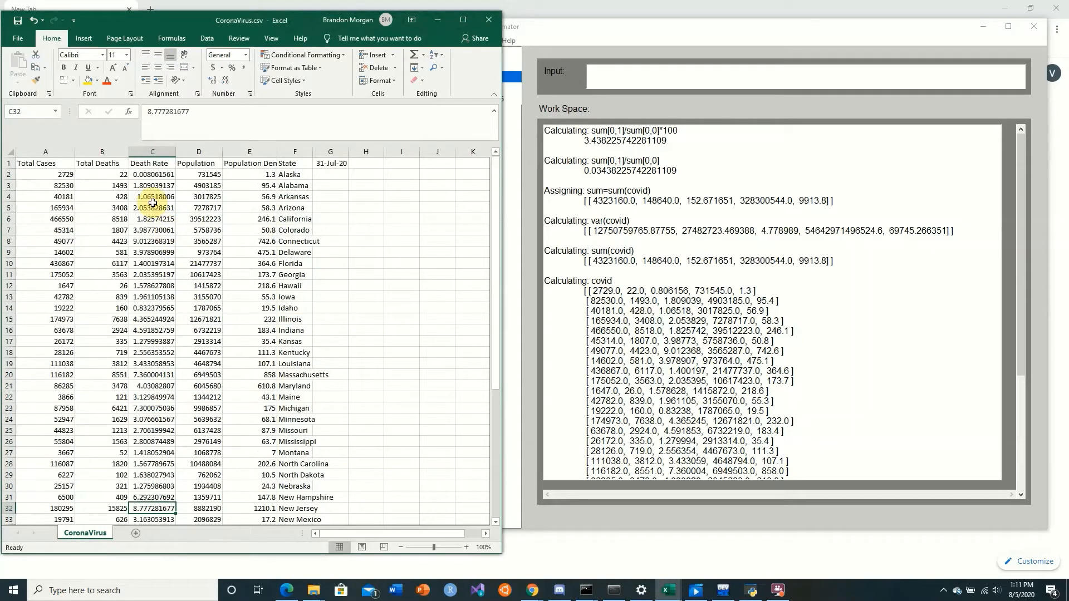
Examine the death rates of Connecticut, Michigan and Massachusetts in the Excel sheet
{"action": "left_click", "coordinate": [149, 243]}
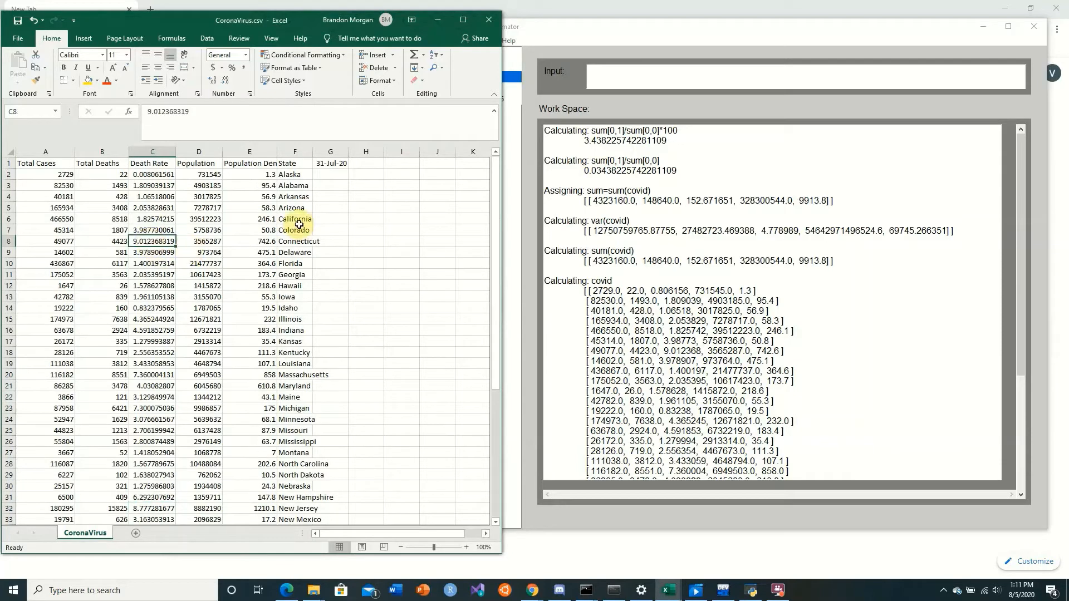
{"action": "scroll", "coordinate": [150, 290], "scroll_direction": "down", "scroll_amount": 3}
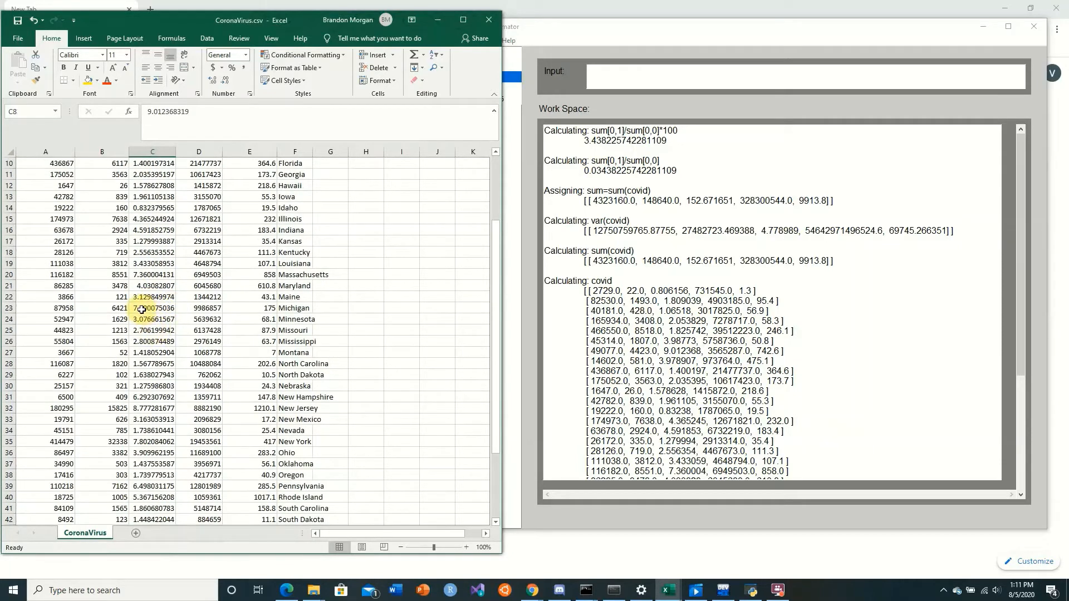
{"action": "left_click", "coordinate": [143, 309]}
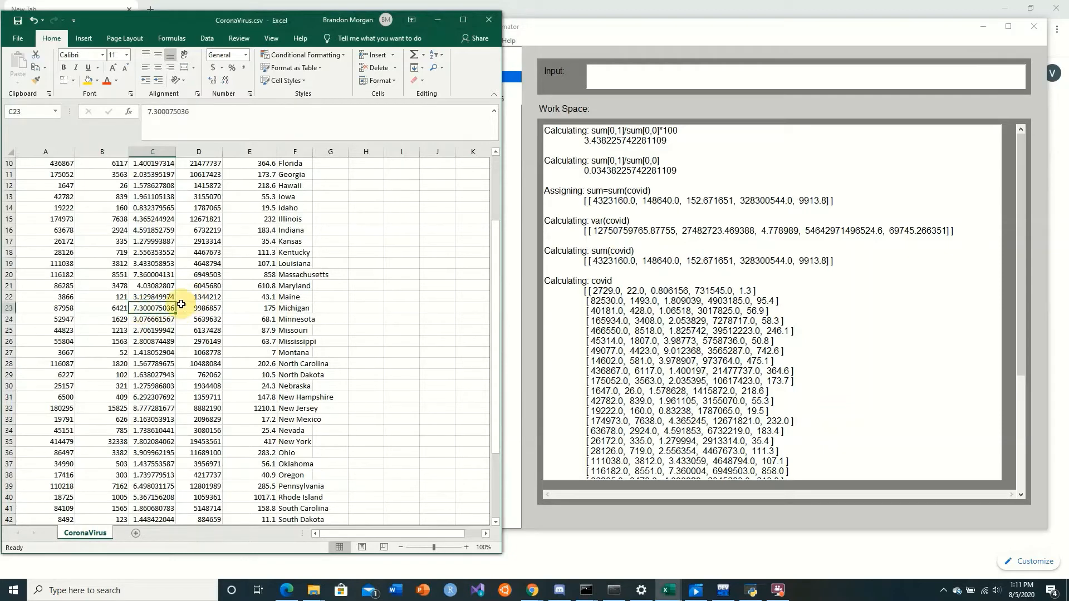
{"action": "left_click", "coordinate": [151, 277]}
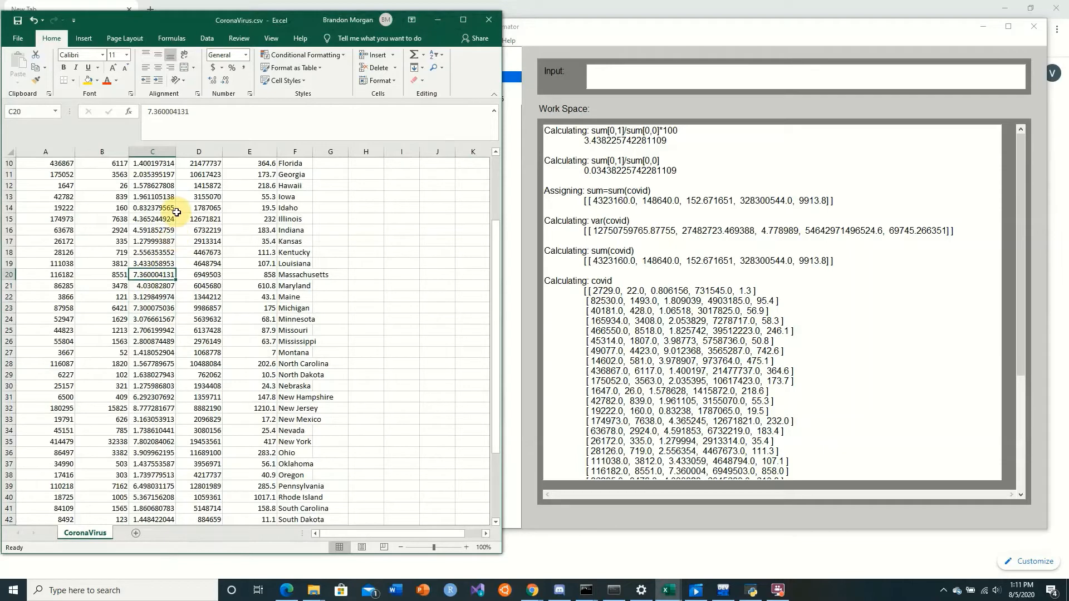
{"action": "scroll", "coordinate": [178, 220], "scroll_direction": "up", "scroll_amount": 3}
{"action": "left_click", "coordinate": [159, 243]}
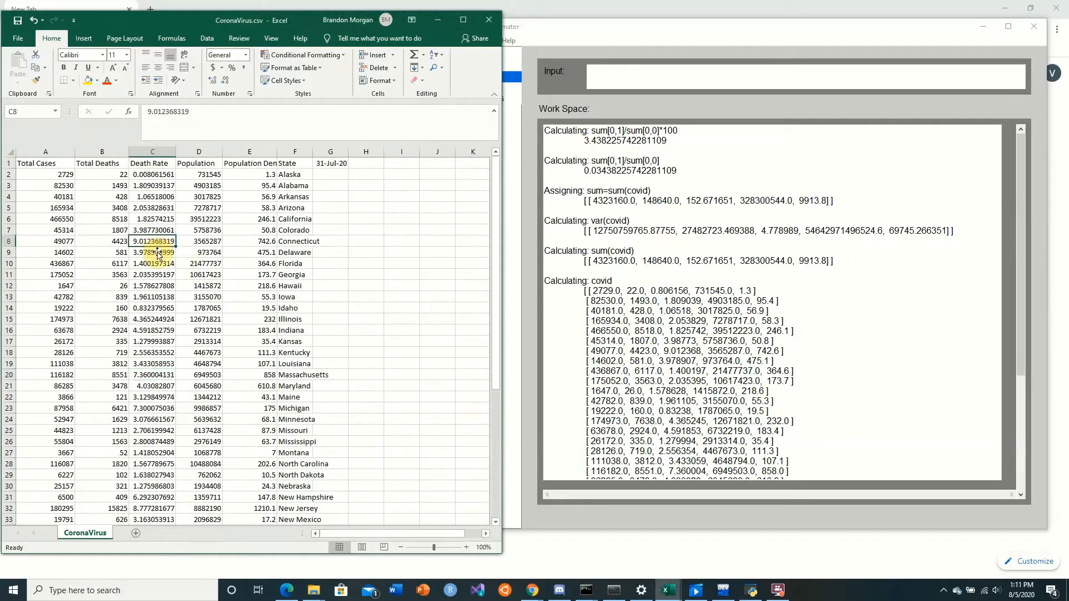
Check the death rates of Pennsylvania, New York and New Jersey, plus the total deaths of New Jersey and New York
{"action": "scroll", "coordinate": [157, 300], "scroll_direction": "down", "scroll_amount": 8}
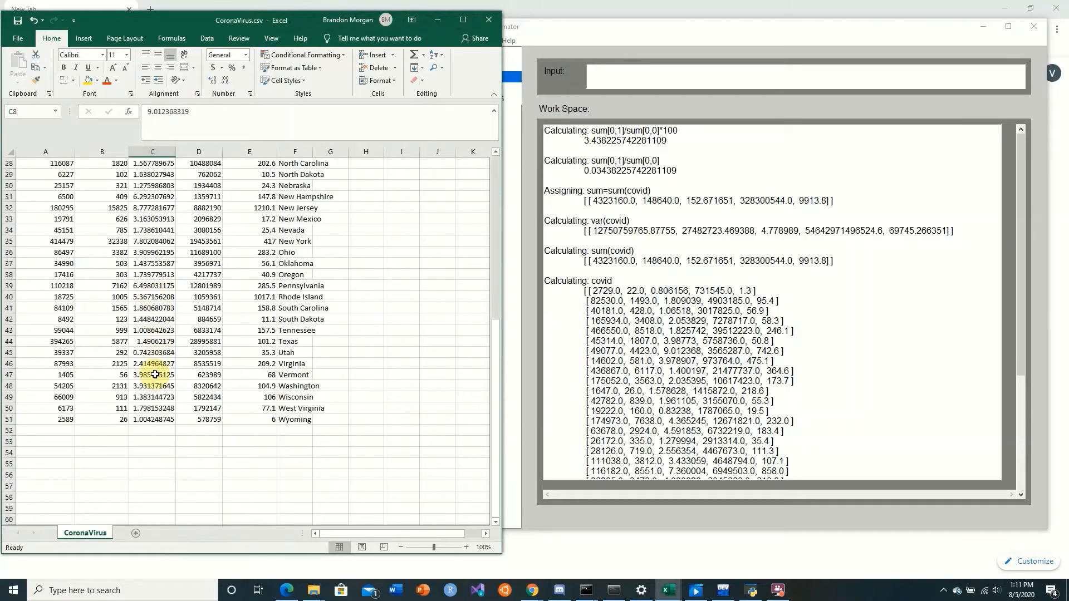
{"action": "left_click", "coordinate": [150, 286]}
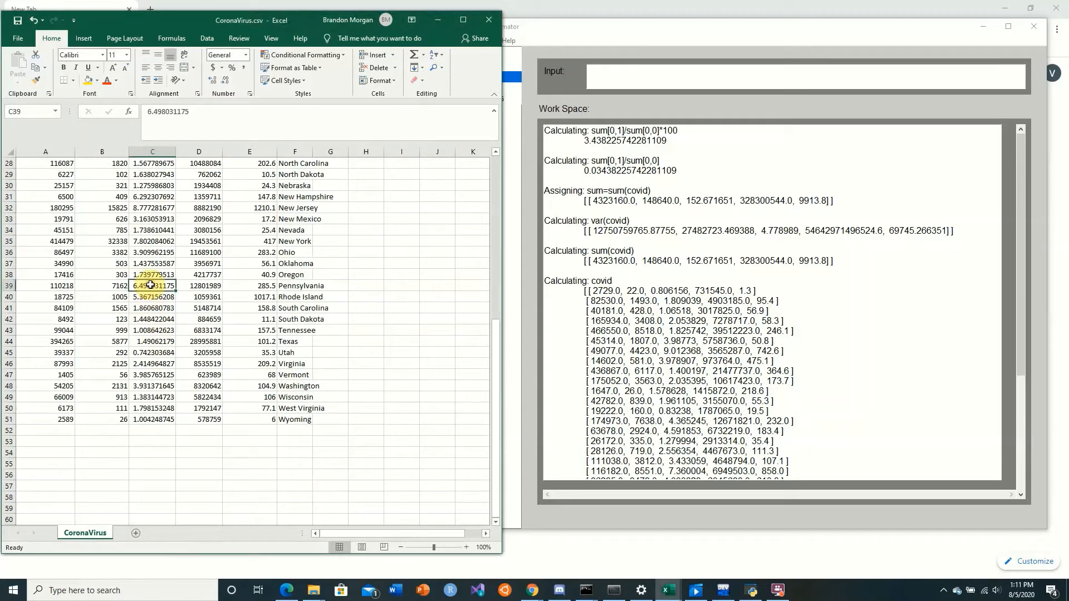
{"action": "left_click", "coordinate": [156, 241]}
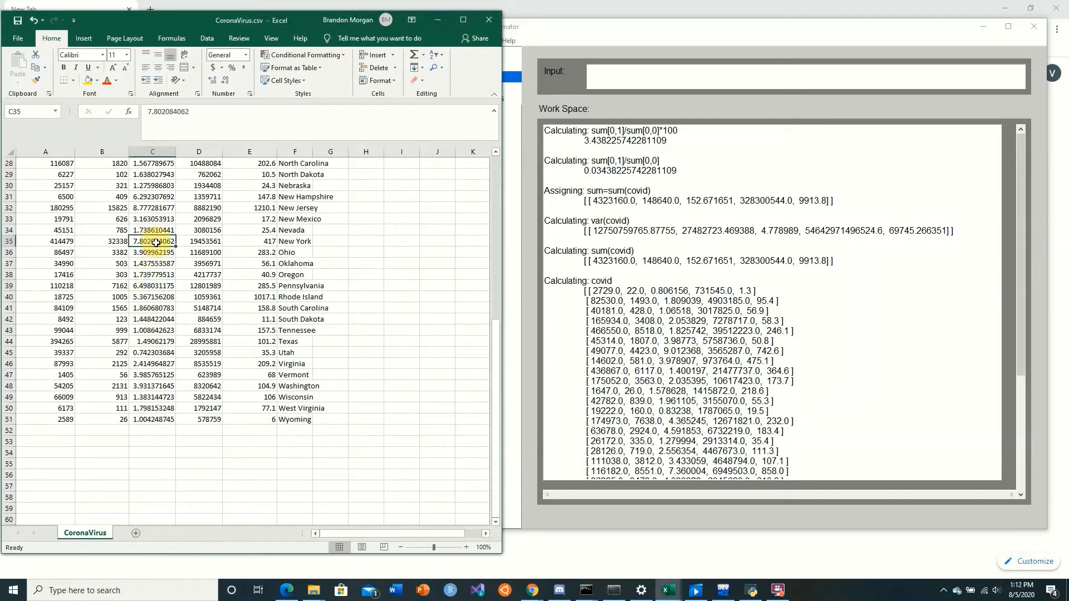
{"action": "scroll", "coordinate": [151, 283], "scroll_direction": "up", "scroll_amount": 3}
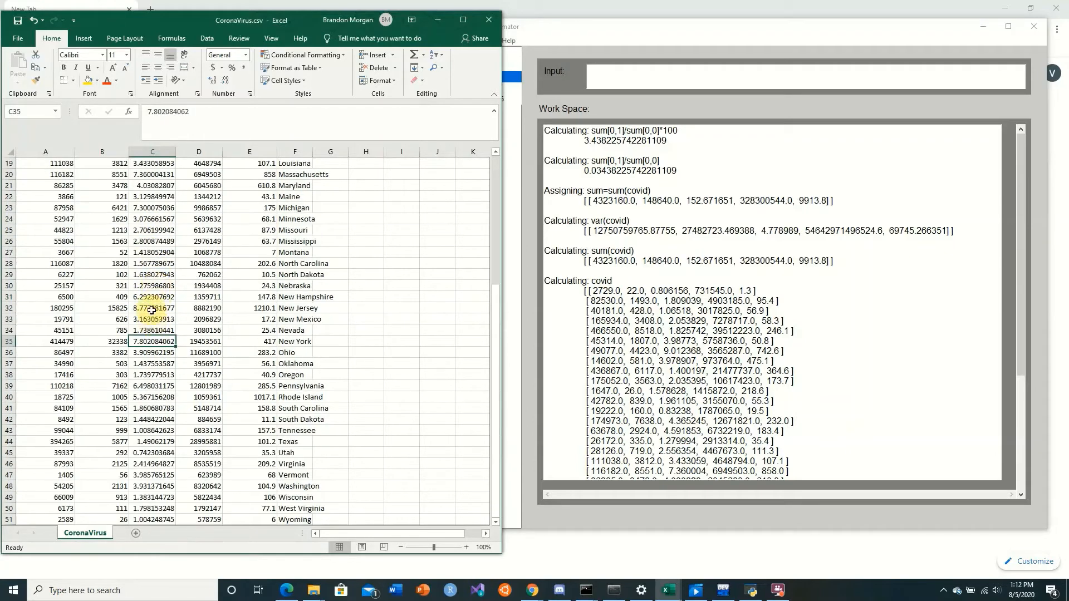
{"action": "left_click", "coordinate": [152, 309]}
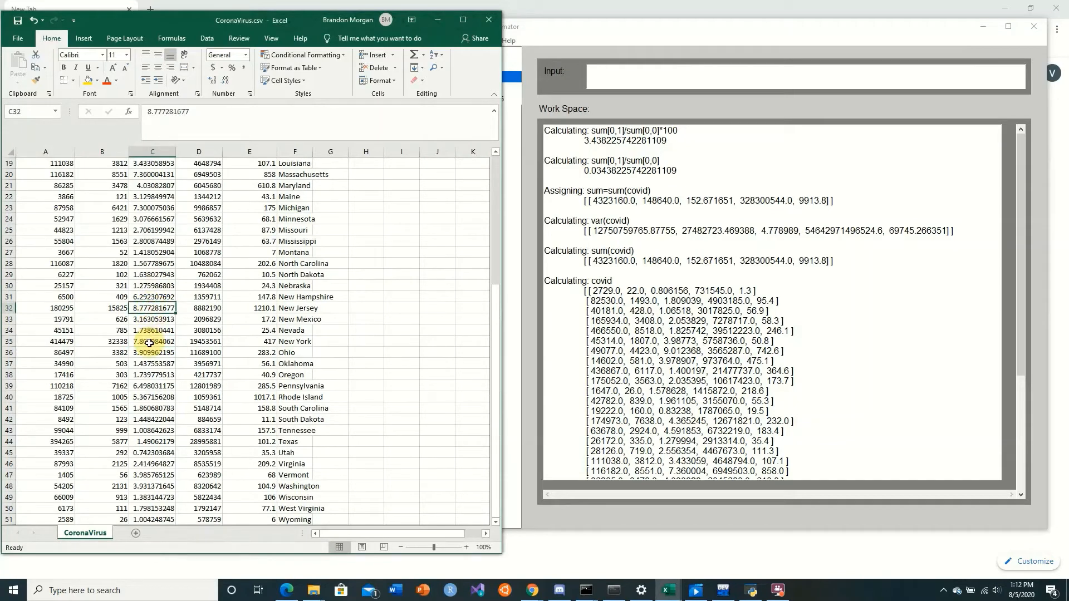
{"action": "left_click", "coordinate": [118, 310]}
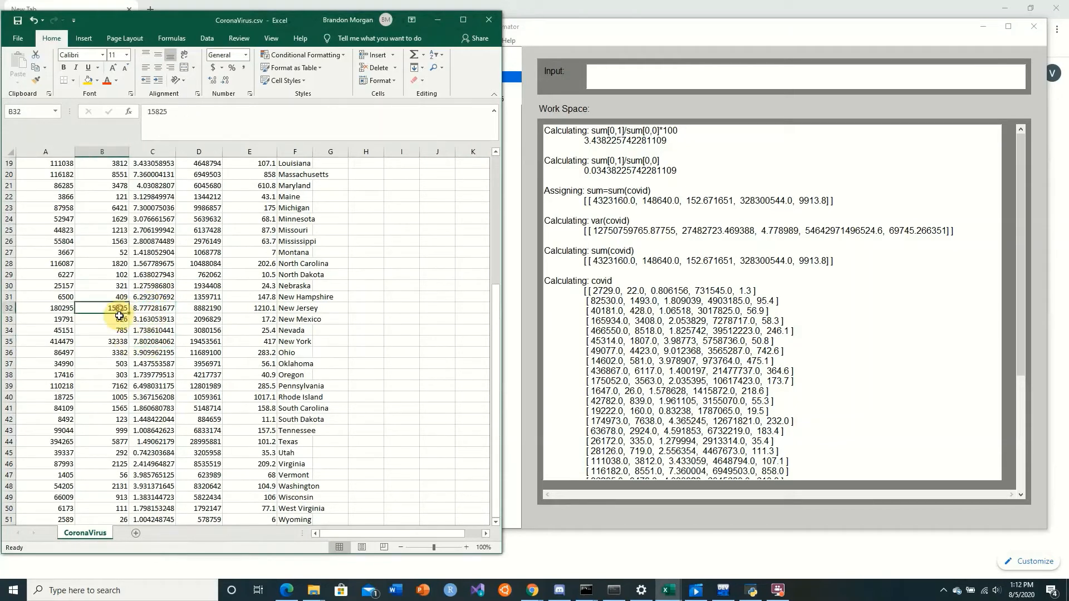
{"action": "left_click", "coordinate": [118, 341]}
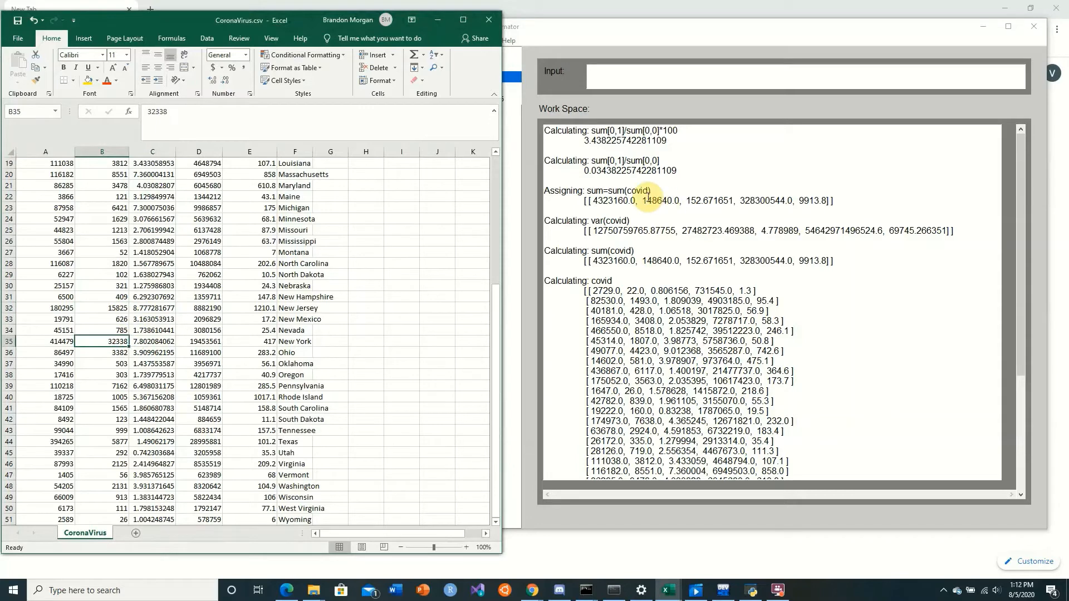
Switch to Numerical Approximator and calculate the column means with mean(covid)
{"action": "left_click", "coordinate": [627, 78]}
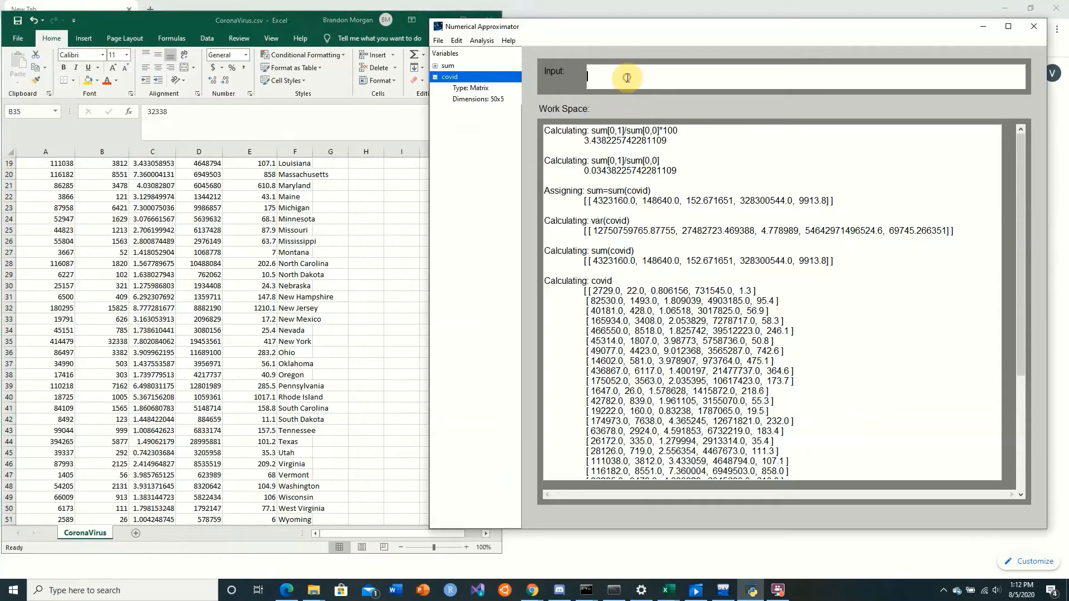
{"action": "type", "text": "mean(covid)"}
{"action": "key", "text": "Return"}
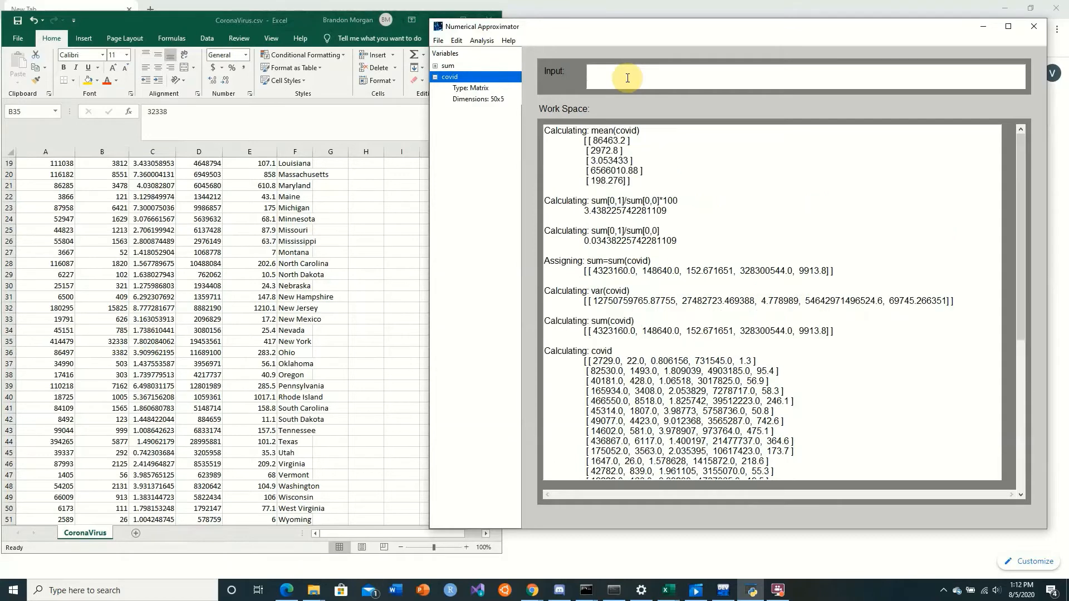
Calculate the transposed column means with t(mean(covid))
{"action": "key", "text": "Up"}
{"action": "key", "text": "Home"}
{"action": "type", "text": "tmean("}
{"action": "key", "text": "Return"}
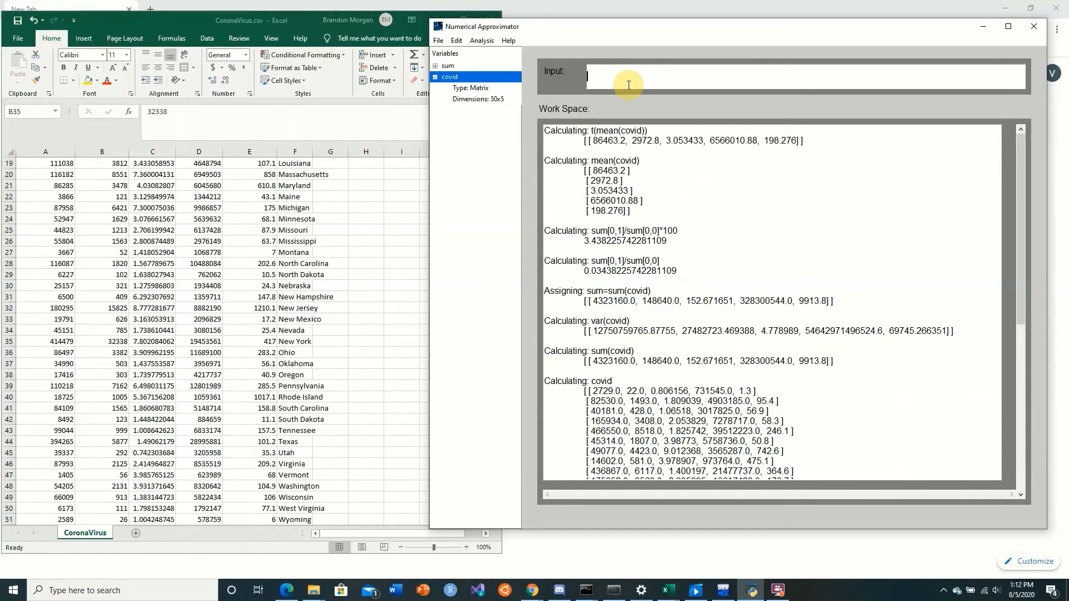
Compare the mean of total deaths with New York's total deaths in the Excel sheet
{"action": "left_click_drag", "start_coordinate": [630, 140], "coordinate": [656, 141]}
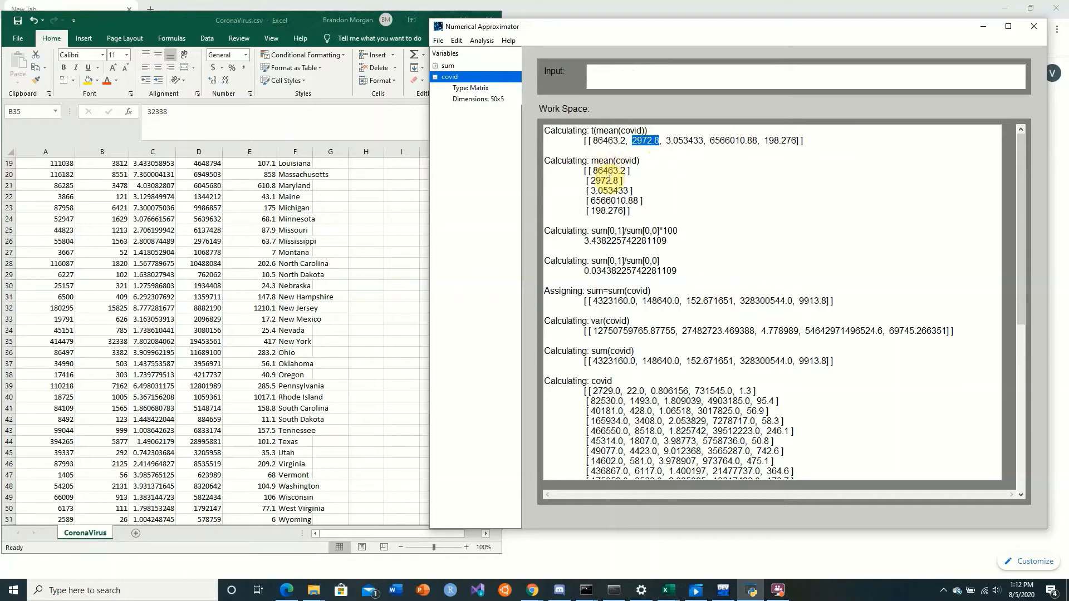
{"action": "left_click", "coordinate": [124, 281]}
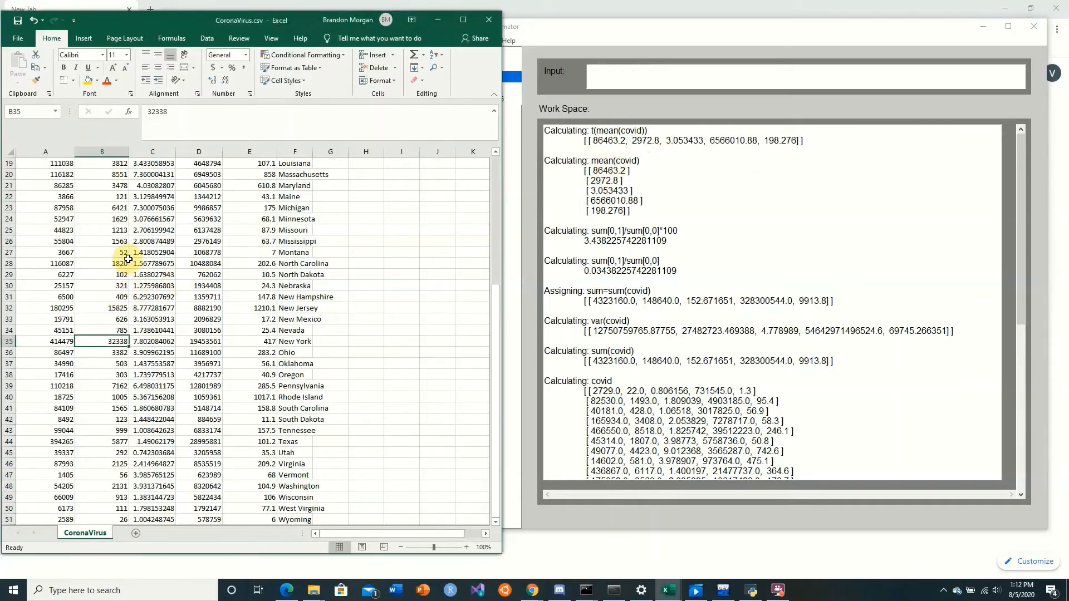
{"action": "left_click", "coordinate": [205, 339]}
{"action": "left_click", "coordinate": [105, 341]}
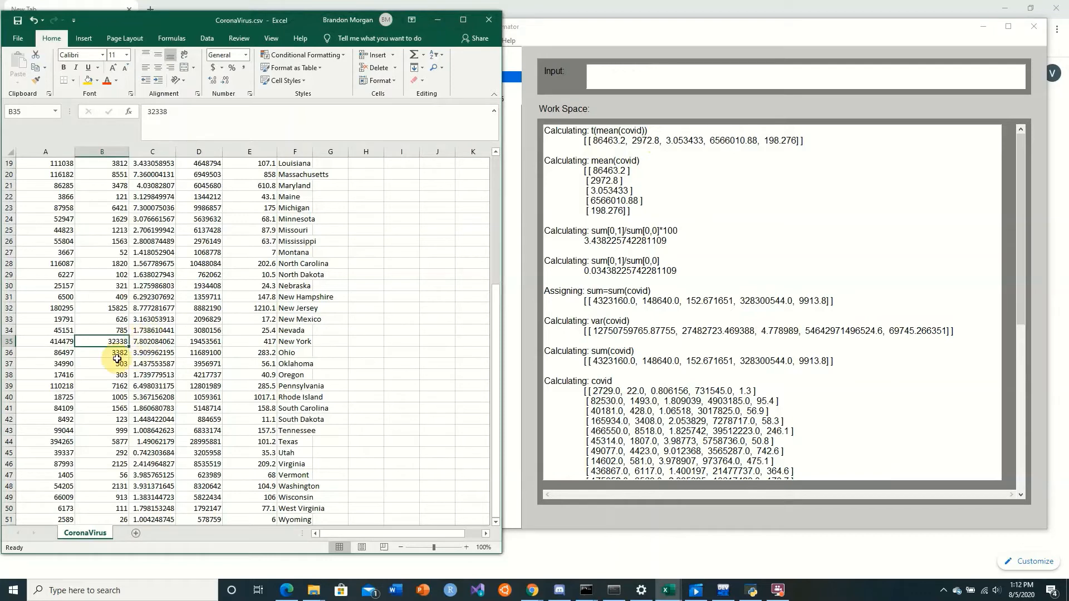
Switch to Numerical Approximator and delete New York's row from the data with delRow(covid, 33)
{"action": "left_click", "coordinate": [111, 308]}
{"action": "left_click", "coordinate": [608, 73]}
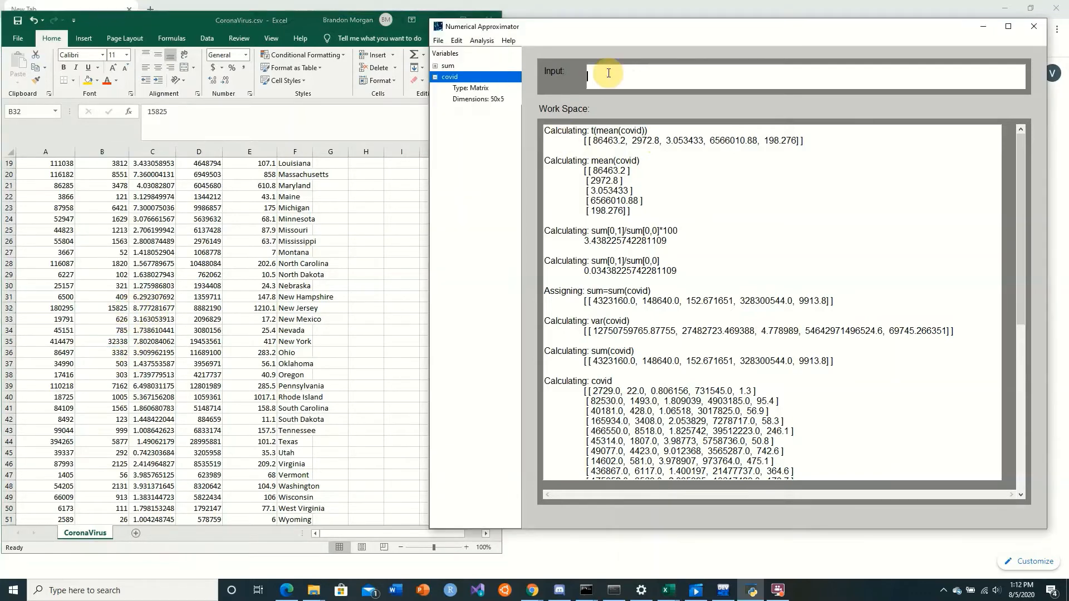
{"action": "type", "text": "delRow("}
{"action": "type", "text": "covid, 33)"}
{"action": "key", "text": "Return"}
Retrieve New Jersey's row with getRow(covid, 30) to check its index
{"action": "key", "text": "Up"}
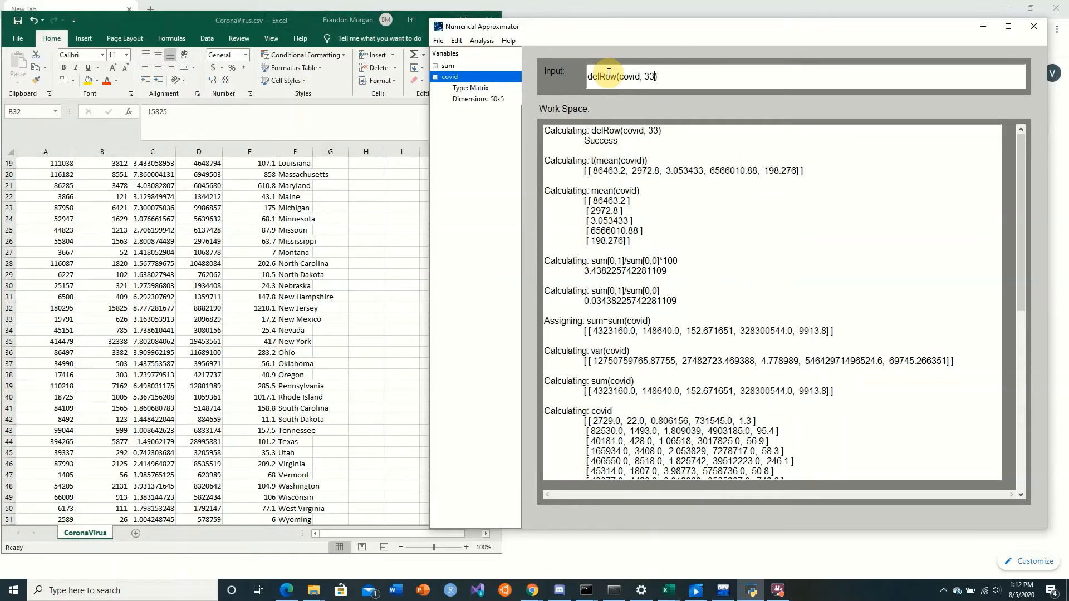
{"action": "key", "text": "BackSpace"}
{"action": "key", "text": "BackSpace"}
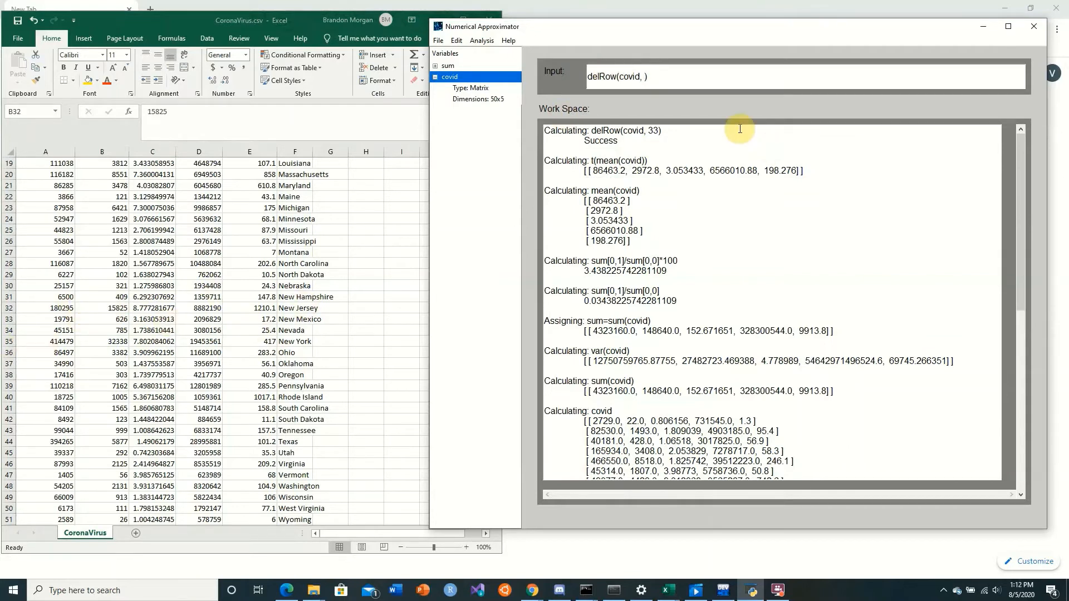
{"action": "key", "text": "BackSpace"}
{"action": "key", "text": "BackSpace"}
{"action": "key", "text": "BackSpace"}
{"action": "key", "text": "BackSpace"}
{"action": "key", "text": "BackSpace"}
{"action": "key", "text": "BackSpace"}
{"action": "key", "text": "BackSpace"}
{"action": "key", "text": "BackSpace"}
{"action": "key", "text": "BackSpace"}
{"action": "key", "text": "BackSpace"}
{"action": "key", "text": "BackSpace"}
{"action": "key", "text": "BackSpace"}
{"action": "key", "text": "BackSpace"}
{"action": "type", "text": "getRow(covid, 30)"}
{"action": "key", "text": "Return"}
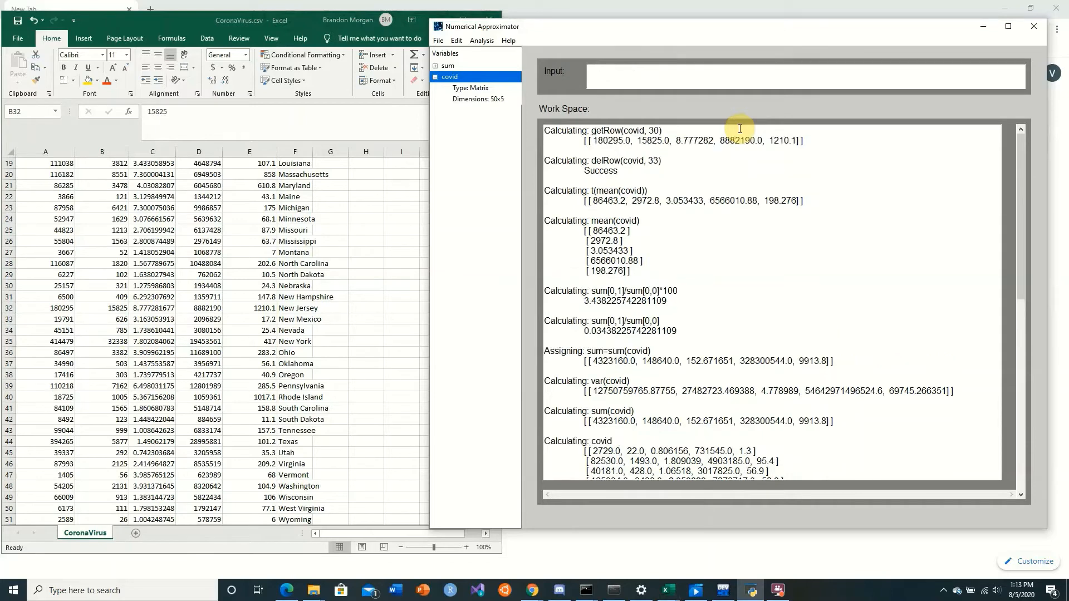
Delete New Jersey's row from the data with delRow(covid, 30)
{"action": "key", "text": "Up"}
{"action": "key", "text": "Home"}
{"action": "key", "text": "Delete"}
{"action": "key", "text": "Delete"}
{"action": "key", "text": "Delete"}
{"action": "type", "text": "del"}
{"action": "key", "text": "Return"}
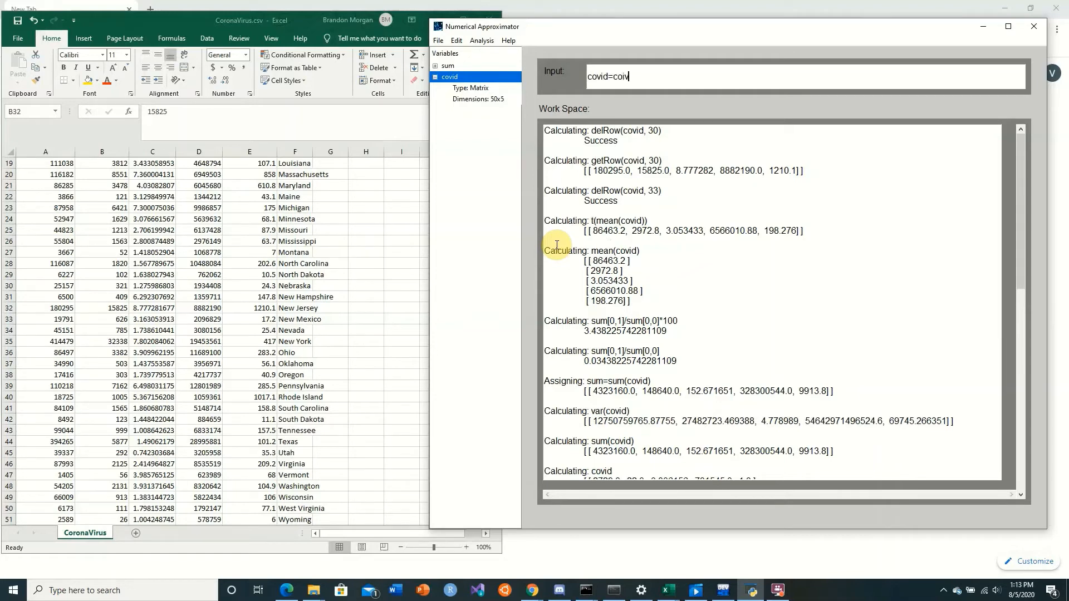
Reassign the matrix with covid=covid and expand the covid variable to check its dimensions
{"action": "key", "text": "Return"}
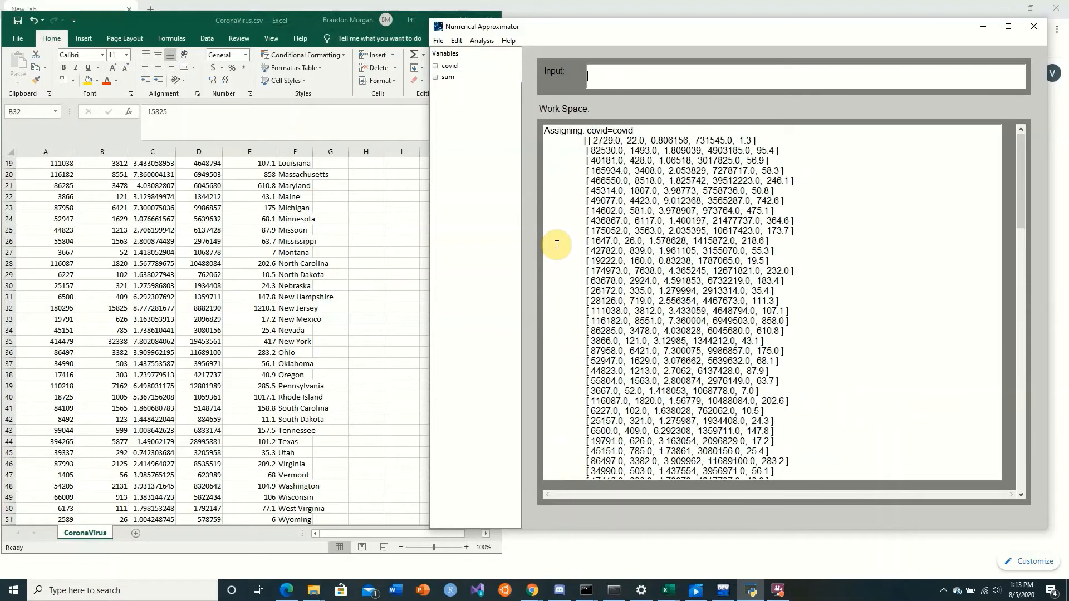
{"action": "left_click", "coordinate": [436, 65]}
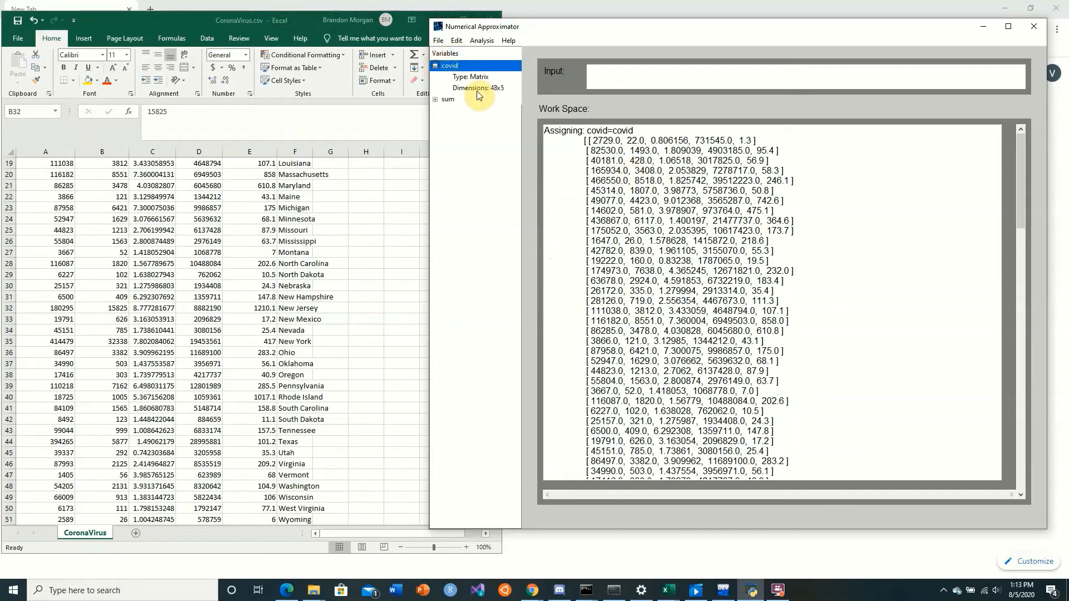
Calculate the column sums of the reduced data with sum(covid)
{"action": "left_click", "coordinate": [586, 76]}
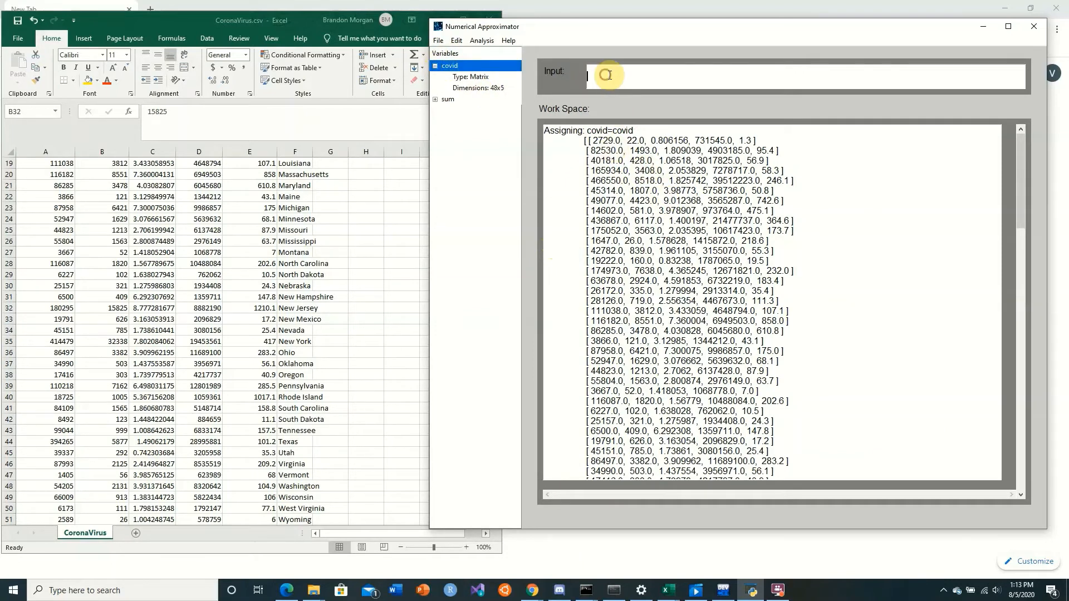
{"action": "type", "text": "sum(covid)"}
{"action": "key", "text": "Return"}
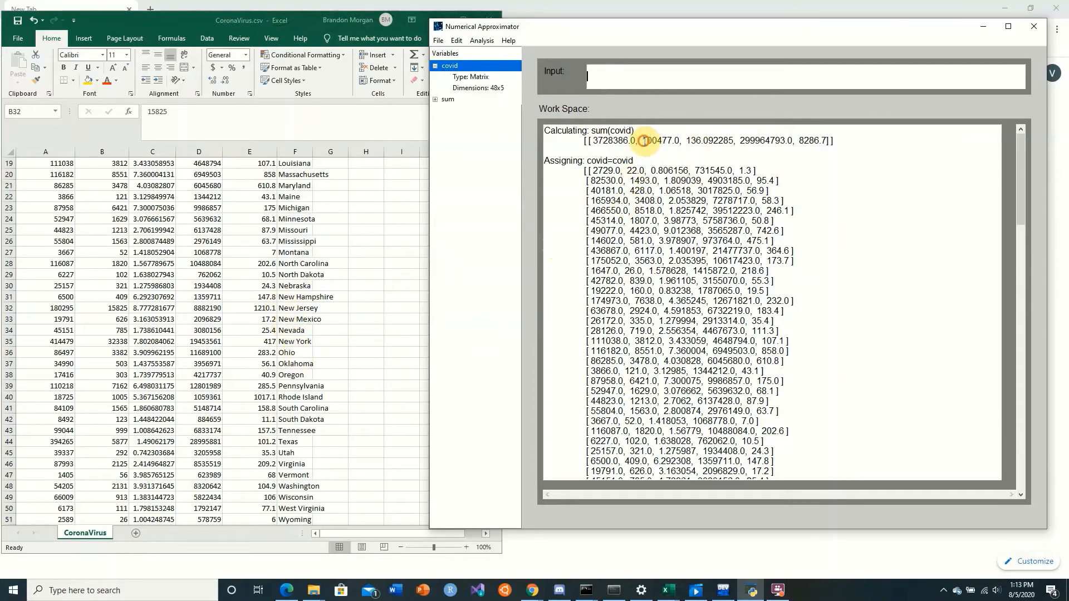
Compare the total deaths and total cases in the new sum(covid) result with the earlier sums
{"action": "left_click_drag", "start_coordinate": [644, 141], "coordinate": [681, 139]}
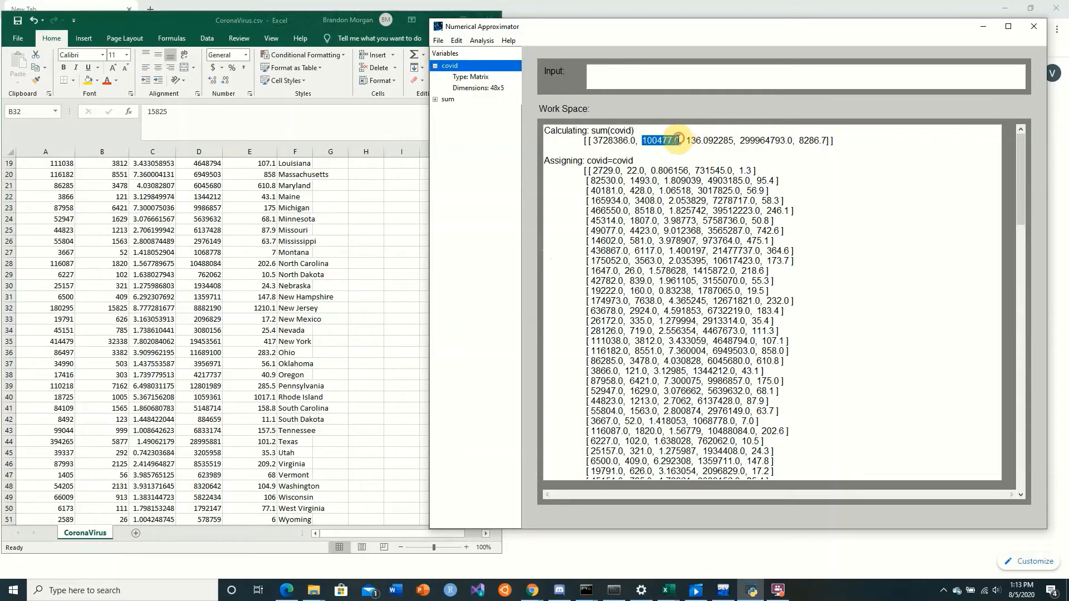
{"action": "left_click", "coordinate": [640, 153]}
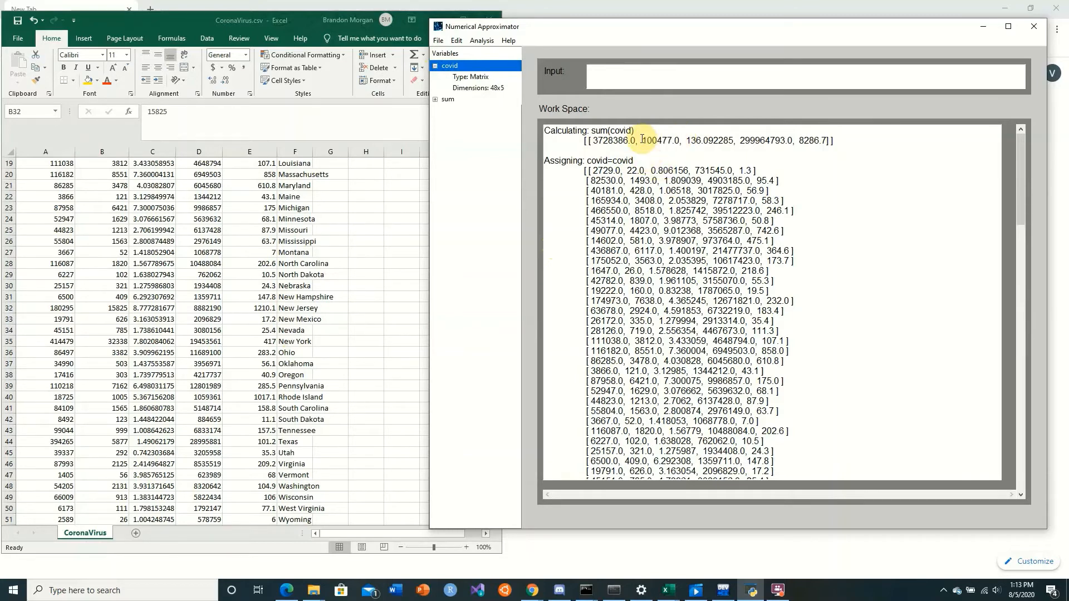
{"action": "left_click_drag", "start_coordinate": [642, 140], "coordinate": [681, 140]}
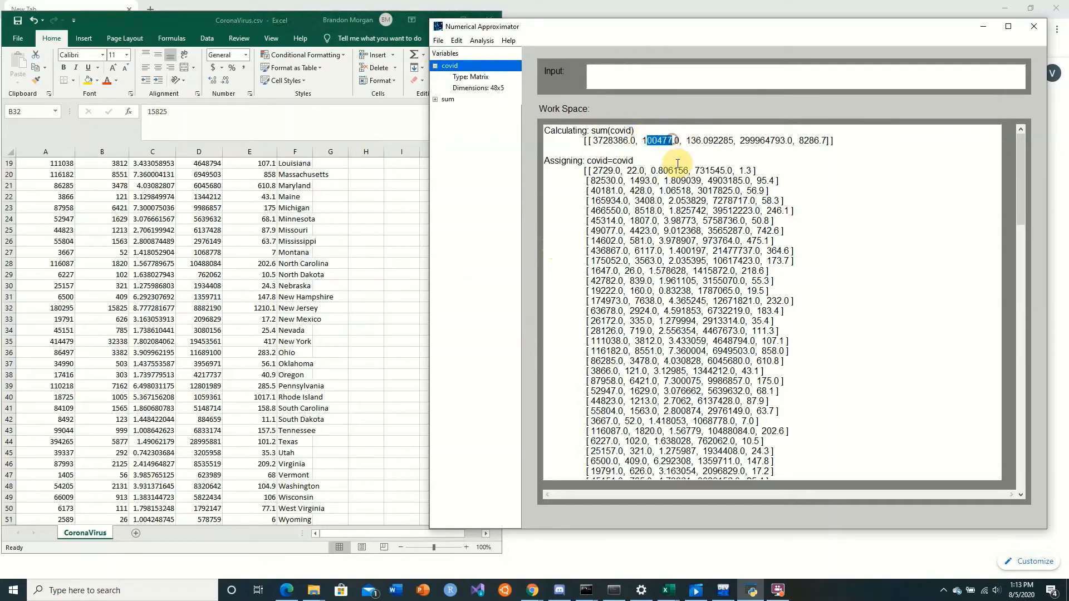
{"action": "scroll", "coordinate": [663, 205], "scroll_direction": "down", "scroll_amount": 3}
{"action": "scroll", "coordinate": [667, 205], "scroll_direction": "down", "scroll_amount": 10}
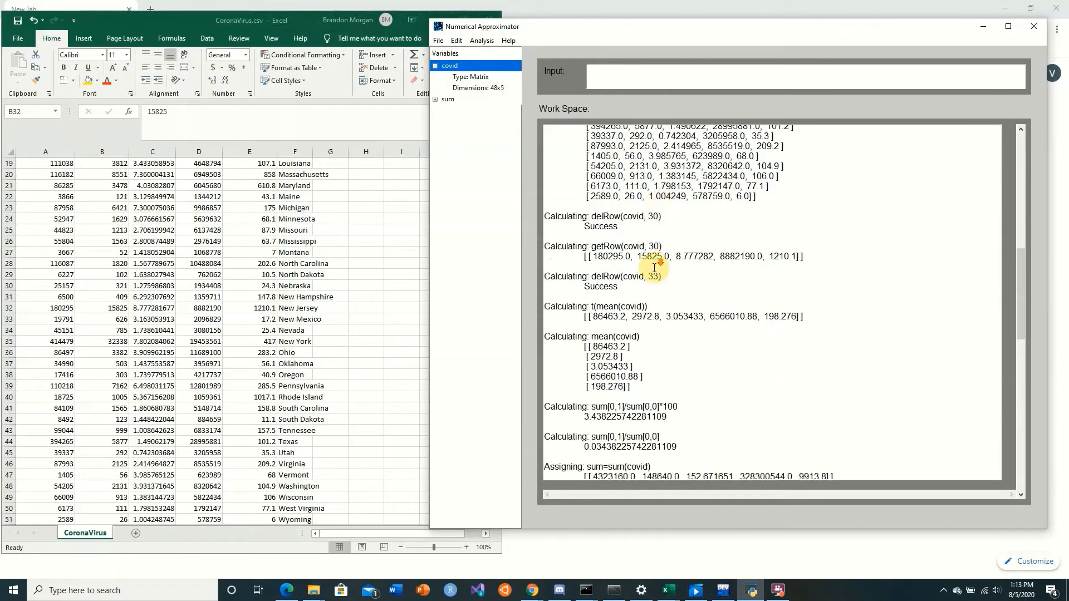
{"action": "scroll", "coordinate": [655, 270], "scroll_direction": "down", "scroll_amount": 5}
{"action": "left_click_drag", "start_coordinate": [642, 299], "coordinate": [651, 289]}
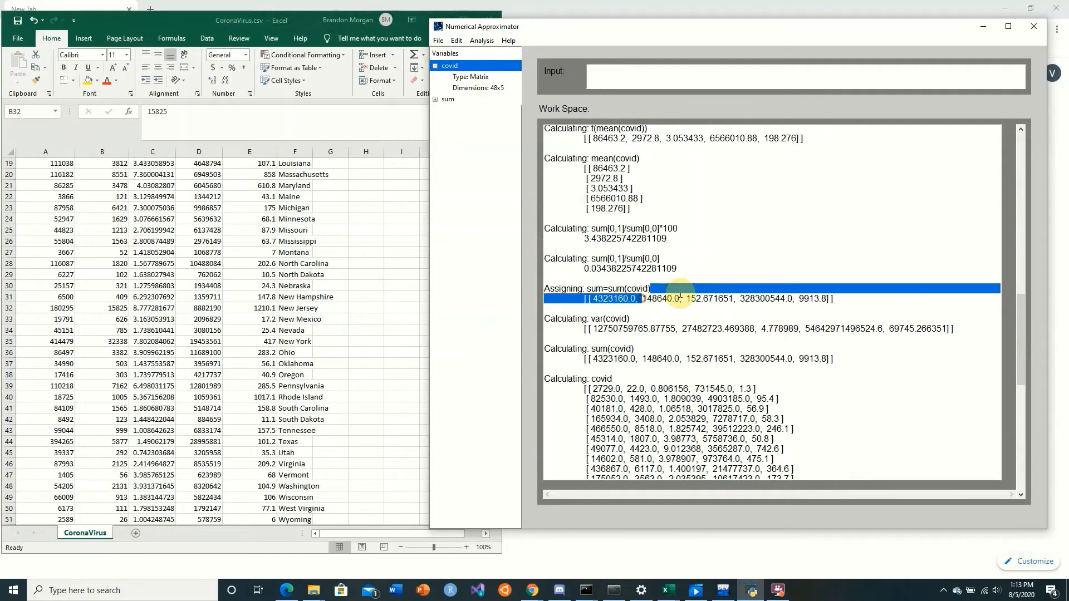
{"action": "scroll", "coordinate": [662, 334], "scroll_direction": "up", "scroll_amount": 5}
{"action": "left_click_drag", "start_coordinate": [607, 455], "coordinate": [594, 454]}
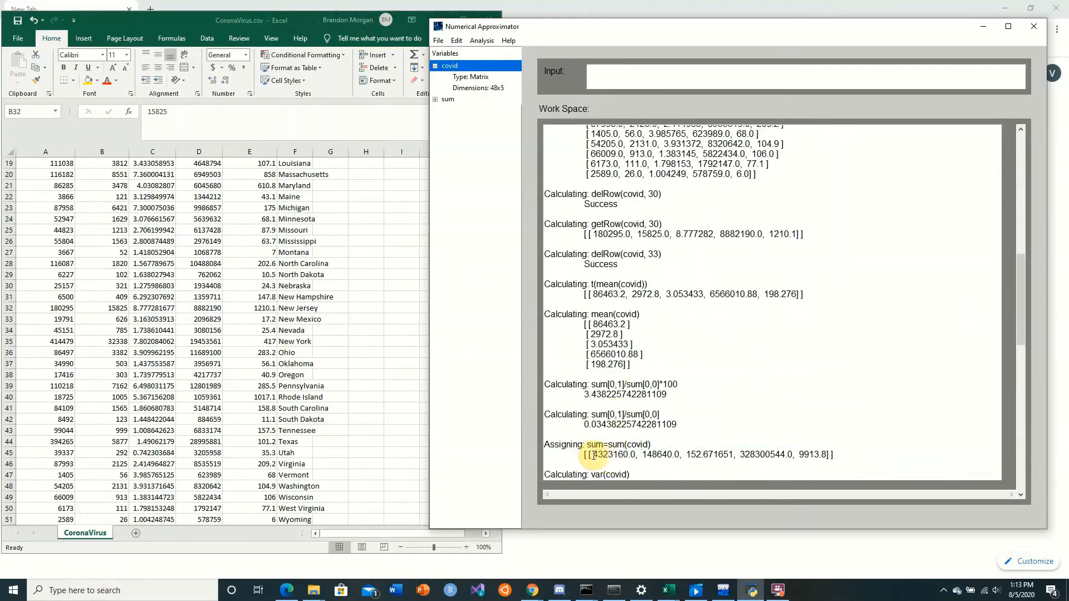
{"action": "scroll", "coordinate": [635, 434], "scroll_direction": "up", "scroll_amount": 15}
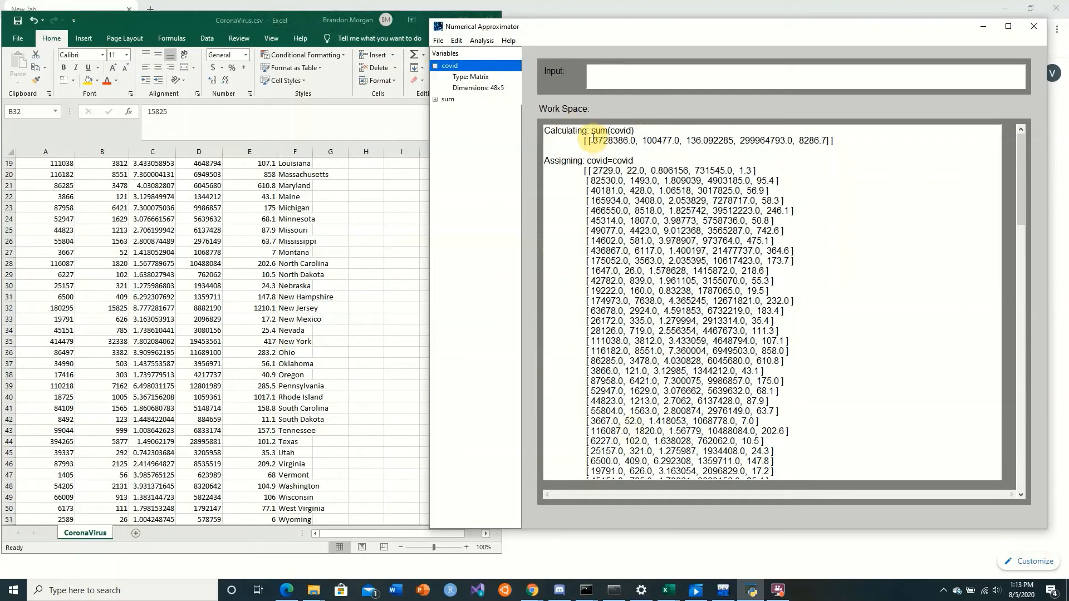
{"action": "left_click_drag", "start_coordinate": [591, 140], "coordinate": [618, 140]}
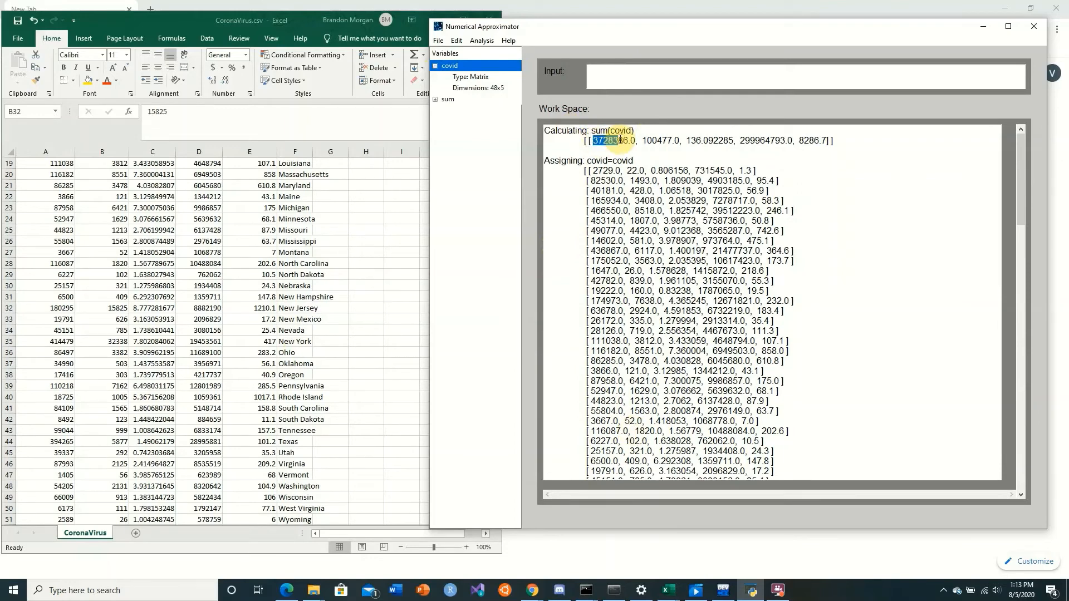
{"action": "left_click", "coordinate": [614, 141]}
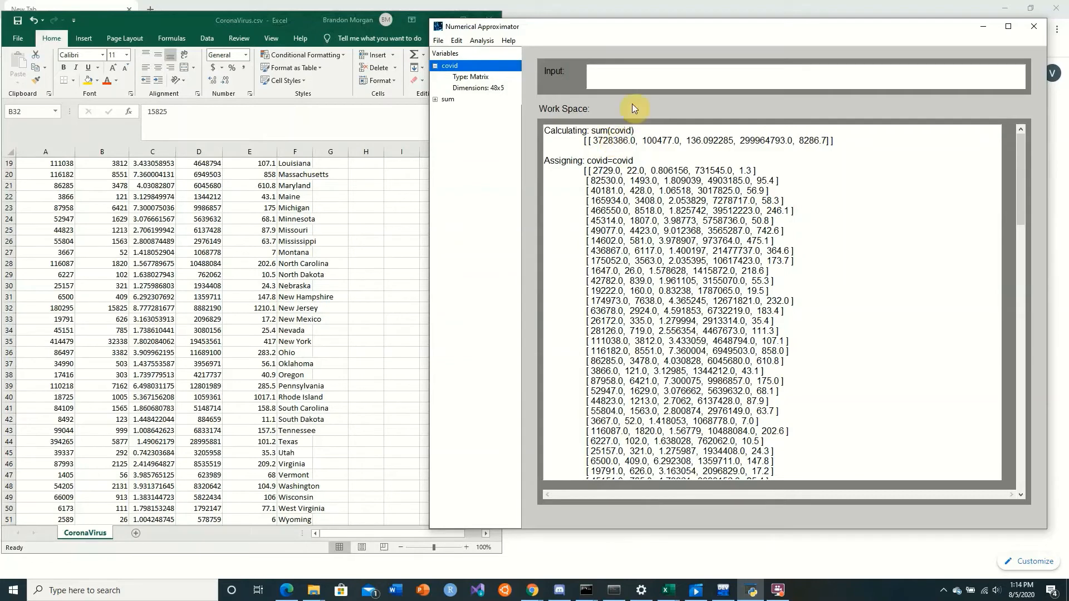
Calculate the variances of the reduced data with var(covid) and its correlation matrix with cor(covid)
{"action": "left_click_drag", "start_coordinate": [599, 29], "coordinate": [592, 20]}
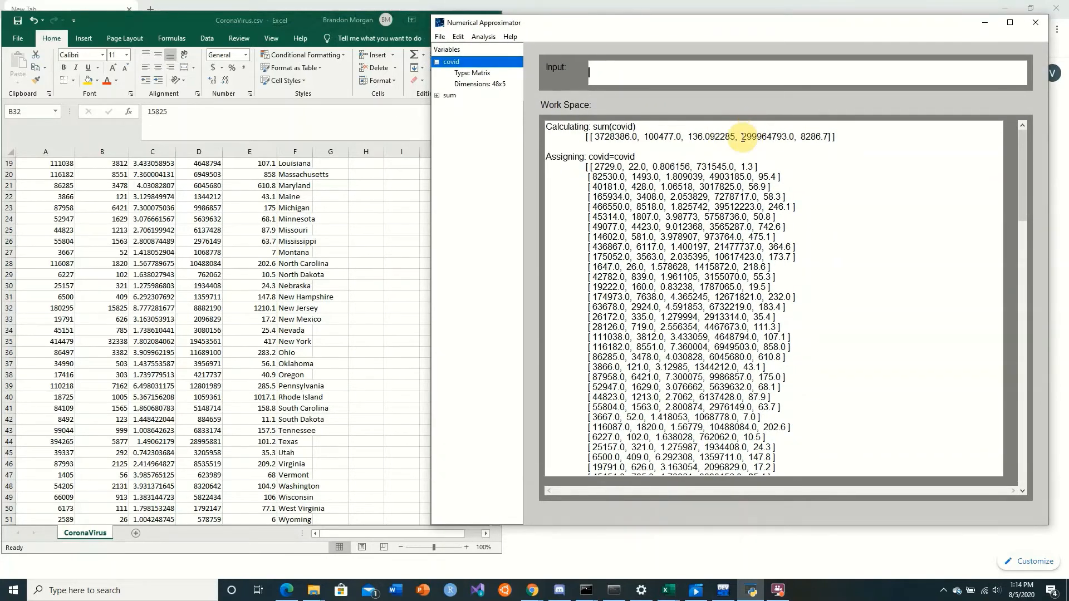
{"action": "left_click", "coordinate": [663, 78]}
{"action": "type", "text": "var(c"}
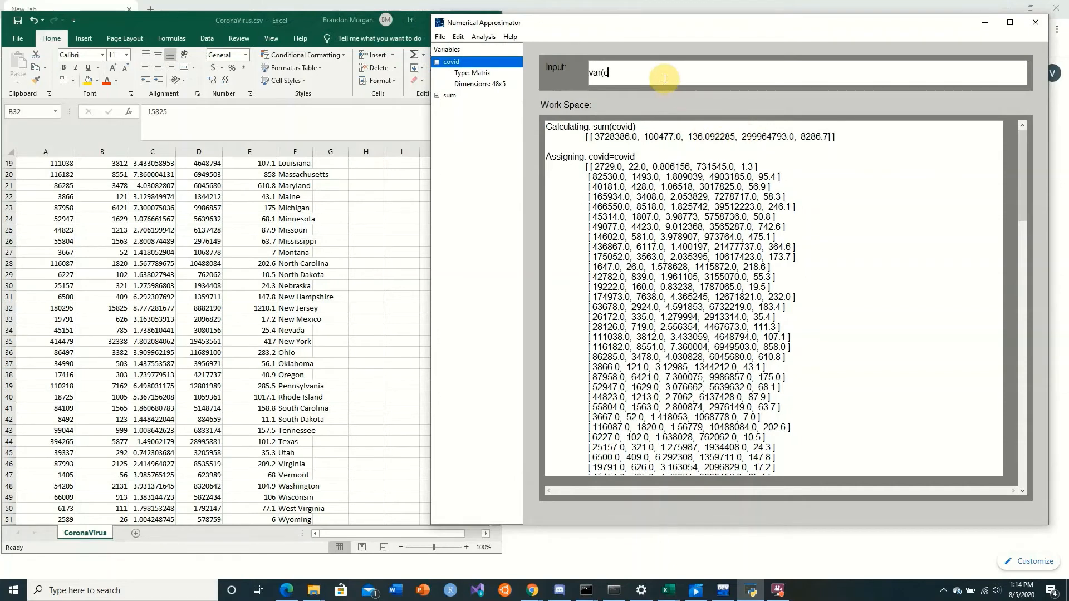
{"action": "type", "text": "ovi"}
{"action": "key", "text": "BackSpace"}
{"action": "type", "text": "d"}
{"action": "key", "text": "Return"}
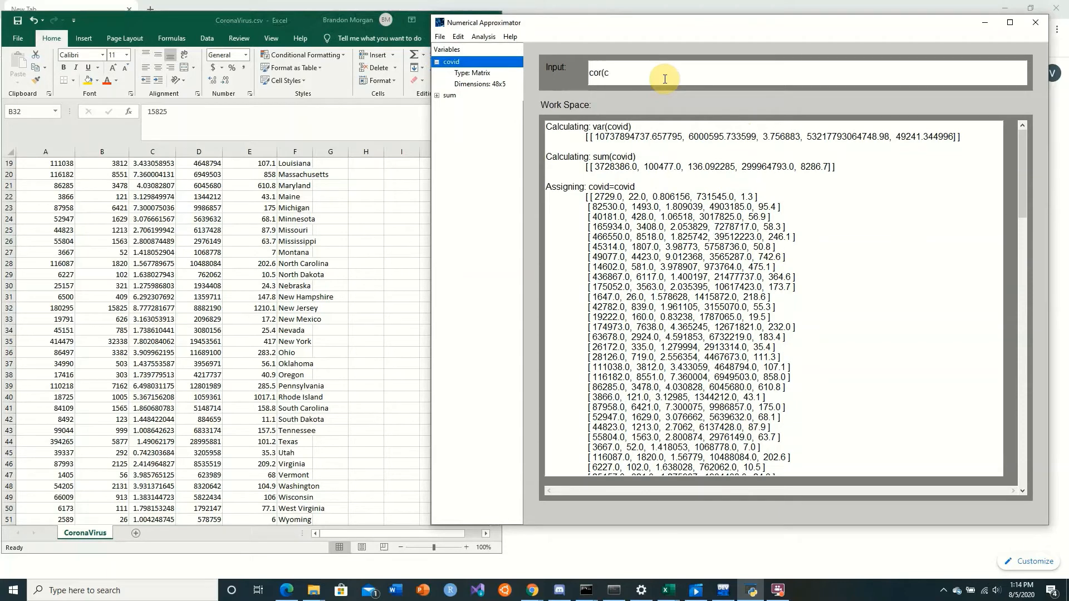
{"action": "key", "text": "Return"}
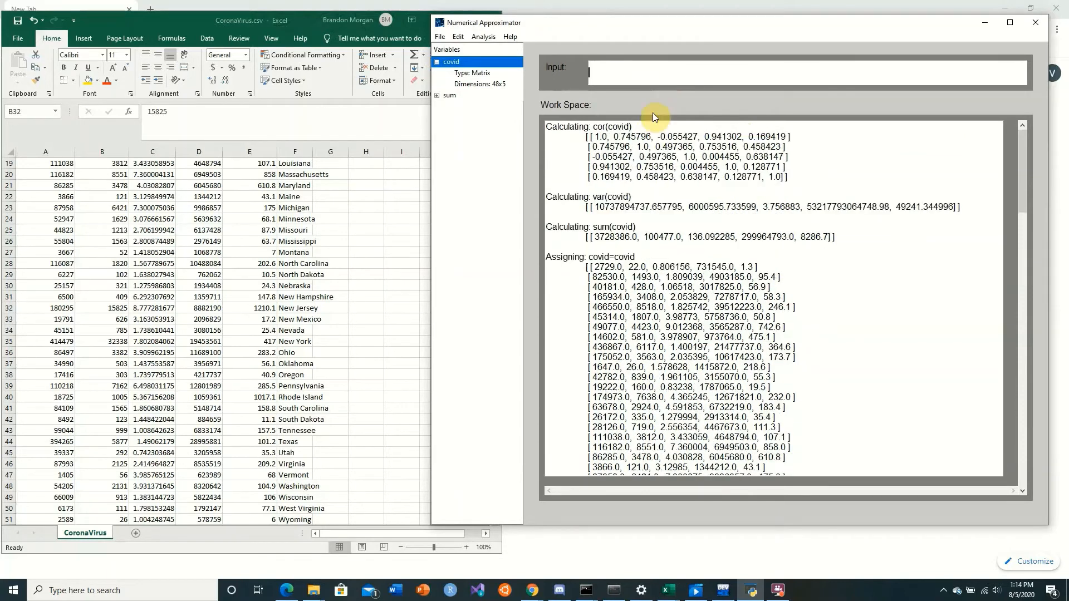
{"action": "left_click_drag", "start_coordinate": [592, 157], "coordinate": [622, 157]}
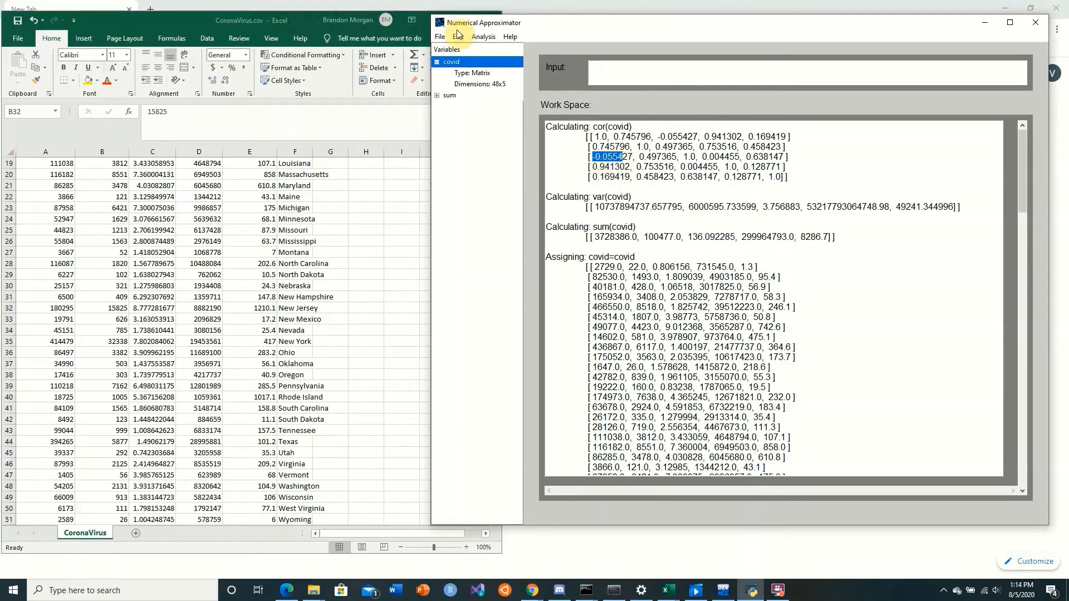
Import CoronaVirusRaw.csv from the Sample Data folder of NumericalApproximator on the Desktop as a variable named covidOriginal
{"action": "left_click", "coordinate": [440, 37]}
{"action": "left_click", "coordinate": [484, 60]}
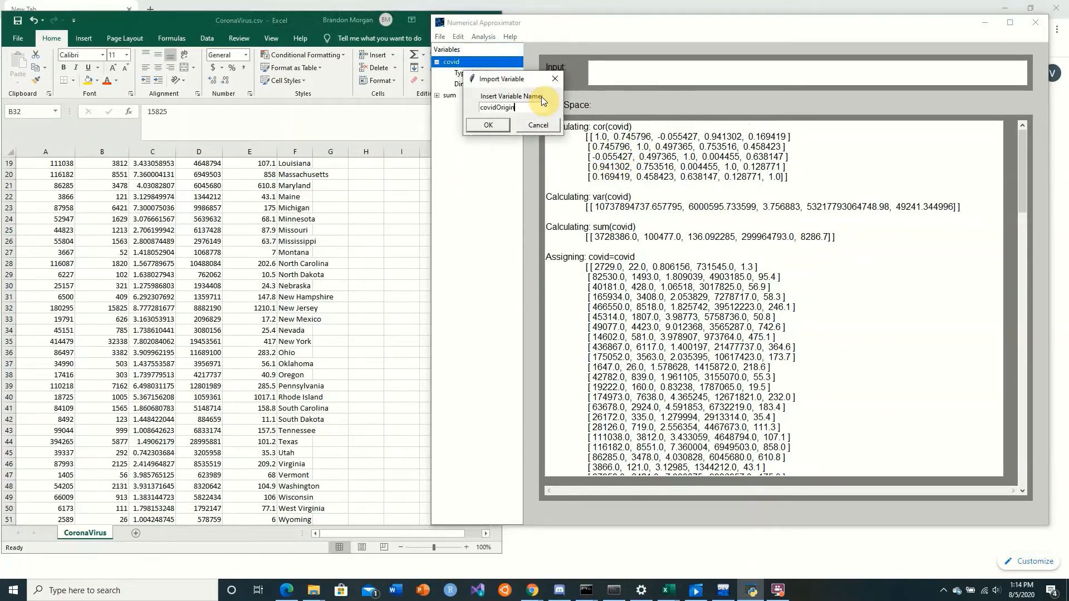
{"action": "left_click", "coordinate": [488, 125]}
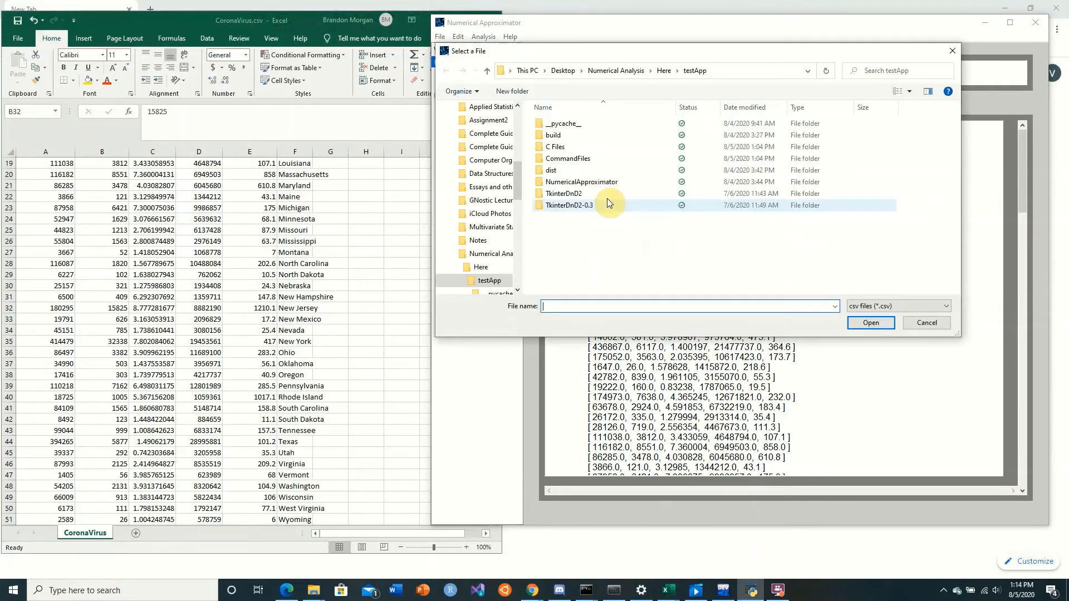
{"action": "left_click", "coordinate": [563, 73]}
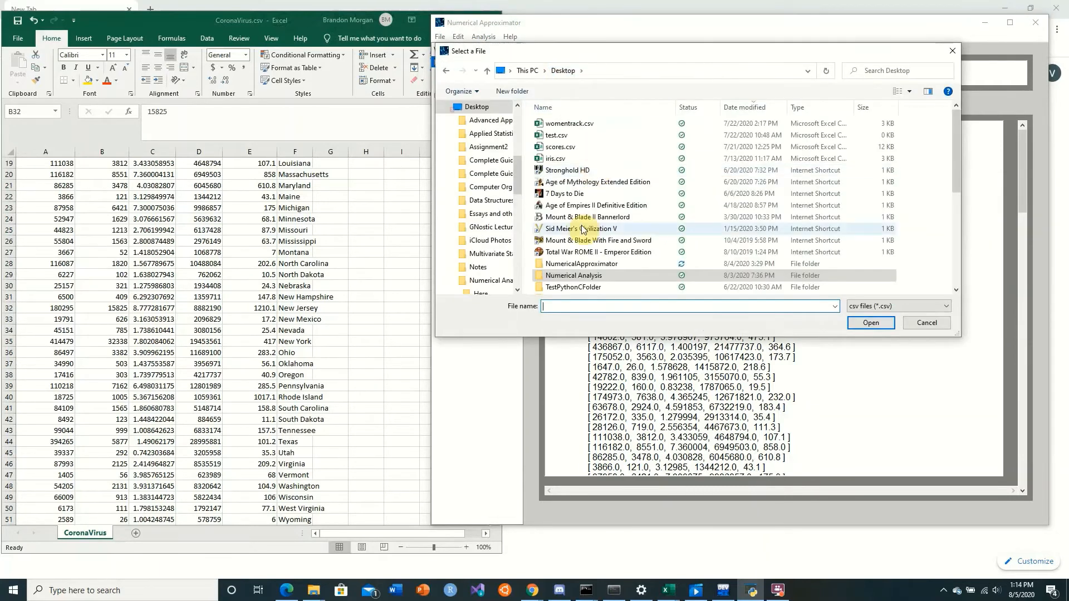
{"action": "left_click", "coordinate": [578, 264]}
{"action": "double_click", "coordinate": [577, 264]}
{"action": "double_click", "coordinate": [580, 137]}
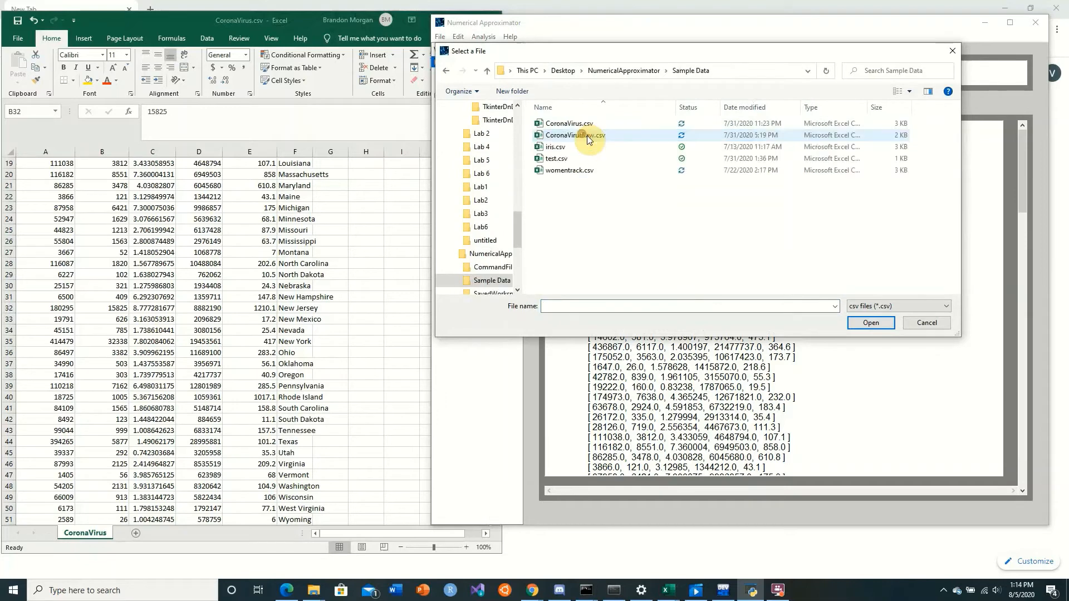
{"action": "left_click", "coordinate": [595, 136]}
{"action": "left_click", "coordinate": [871, 323]}
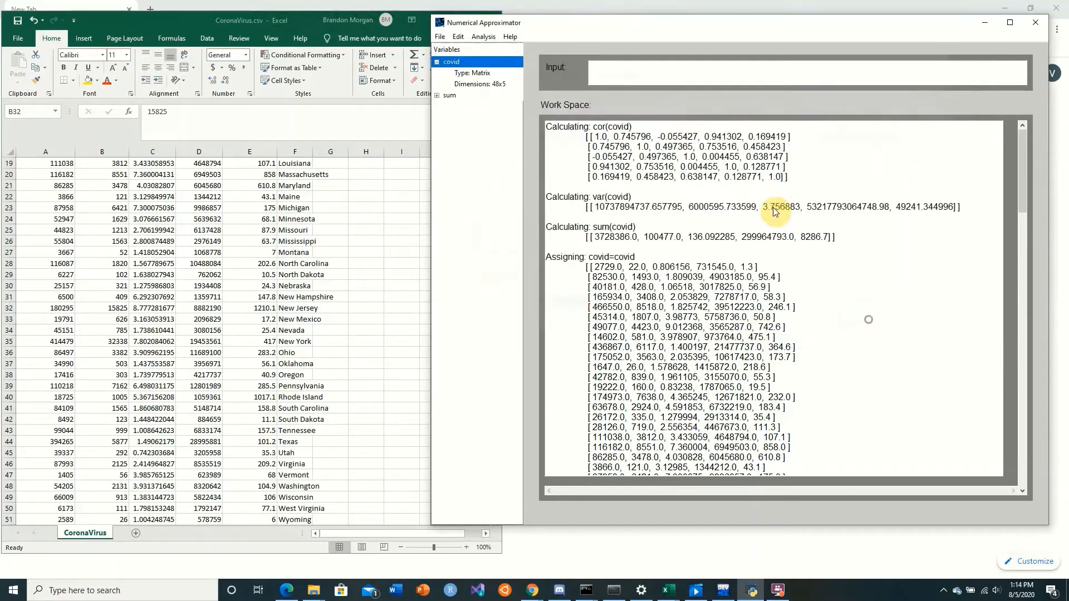
Recalculate the correlation matrix of the reduced data with cor(covid)
{"action": "left_click", "coordinate": [642, 71]}
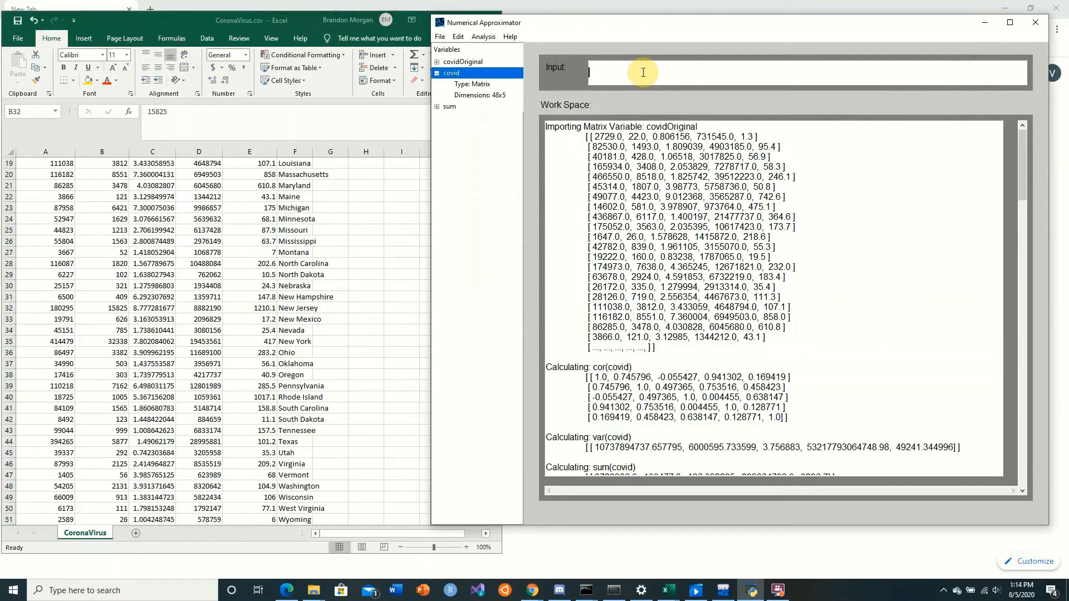
{"action": "type", "text": "var(covid)"}
{"action": "key", "text": "Return"}
{"action": "type", "text": "cor(covid)"}
{"action": "key", "text": "Return"}
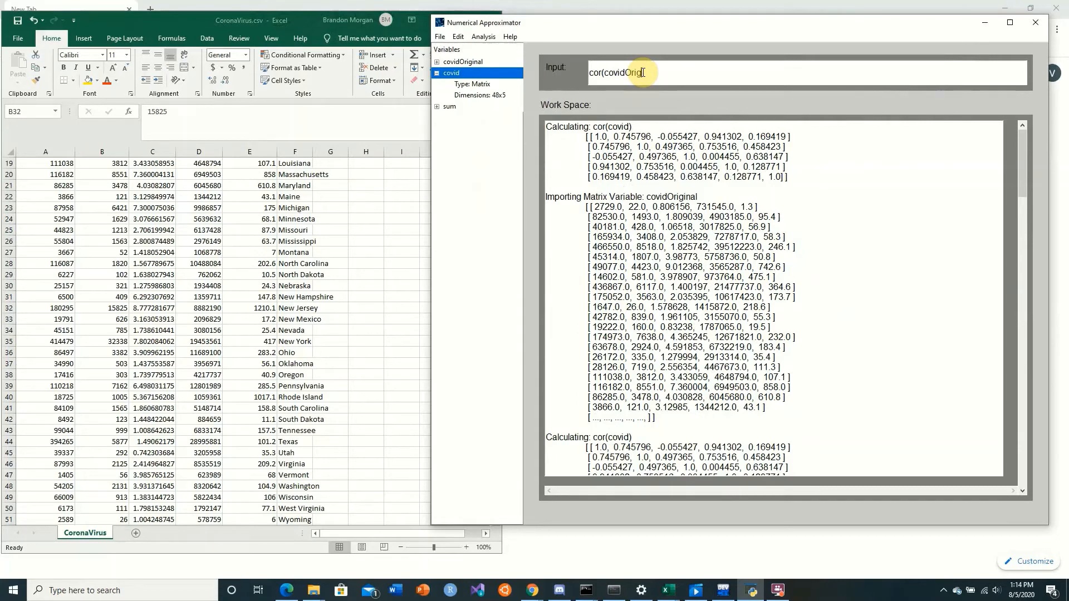
Calculate the full data's correlation matrix with cor(covidOriginal) and compare it with the cor(covid) matrix
{"action": "type", "text": "cor(covidOriginal)"}
{"action": "key", "text": "Return"}
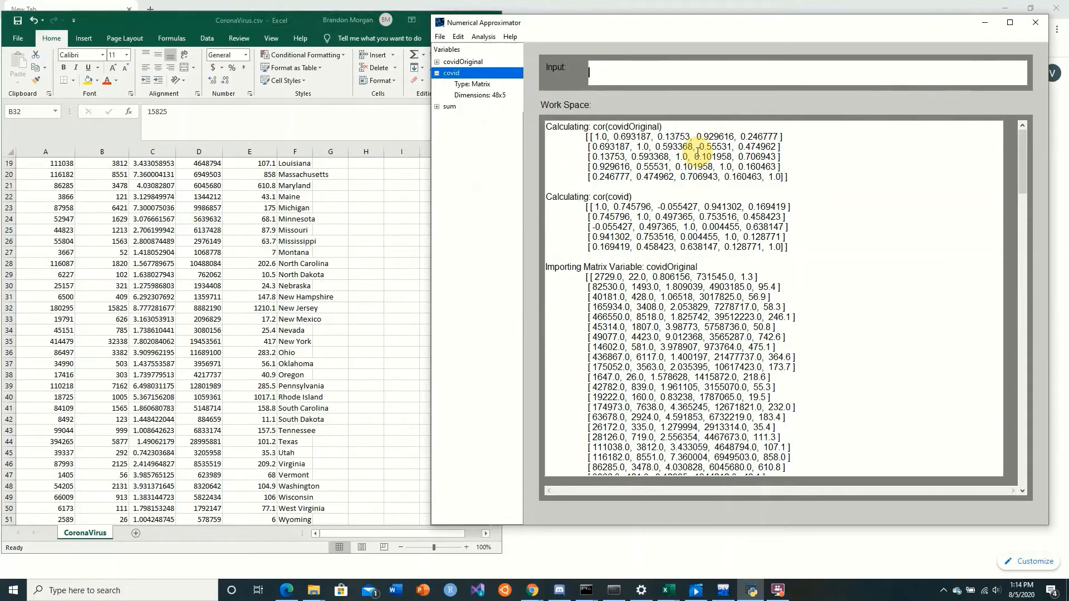
{"action": "left_click_drag", "start_coordinate": [598, 207], "coordinate": [730, 246]}
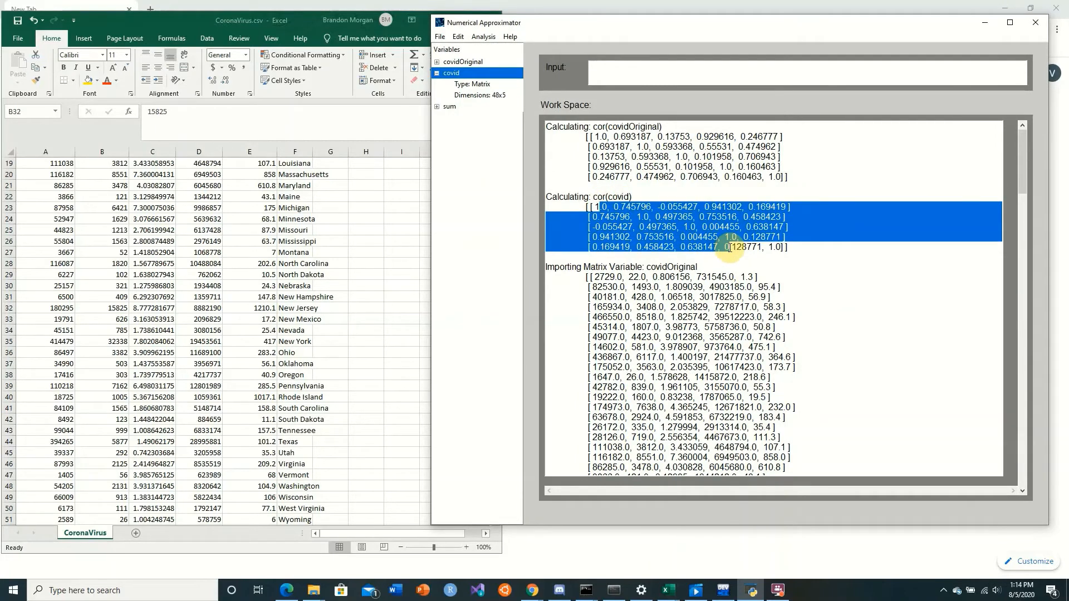
{"action": "left_click", "coordinate": [753, 266]}
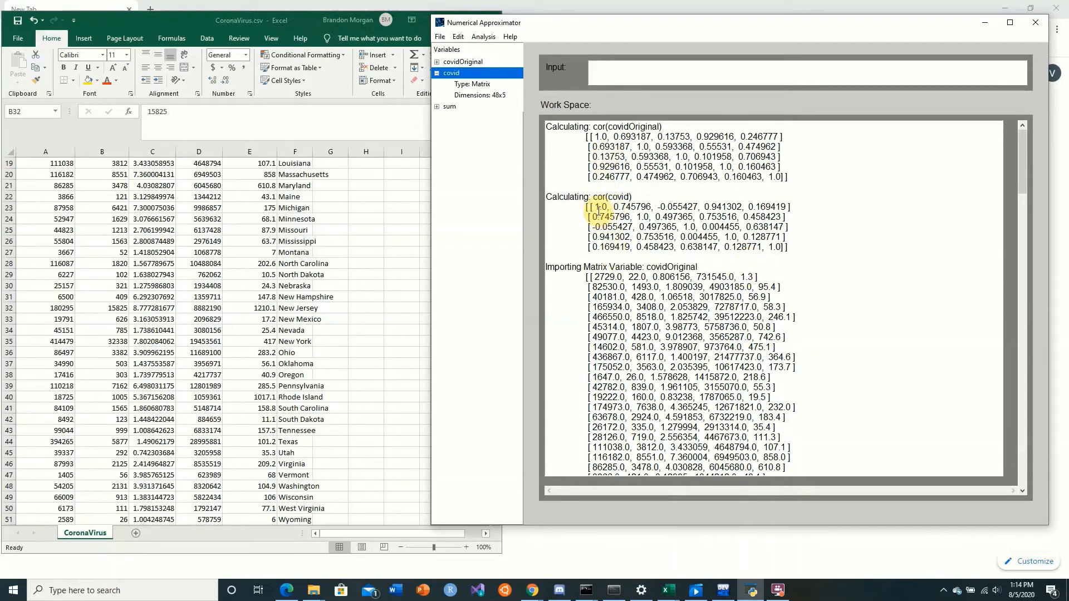
Switch to Excel and check the column headings and Alaska's total cases against the correlation matrix
{"action": "left_click", "coordinate": [64, 127]}
{"action": "scroll", "coordinate": [62, 190], "scroll_direction": "up", "scroll_amount": 6}
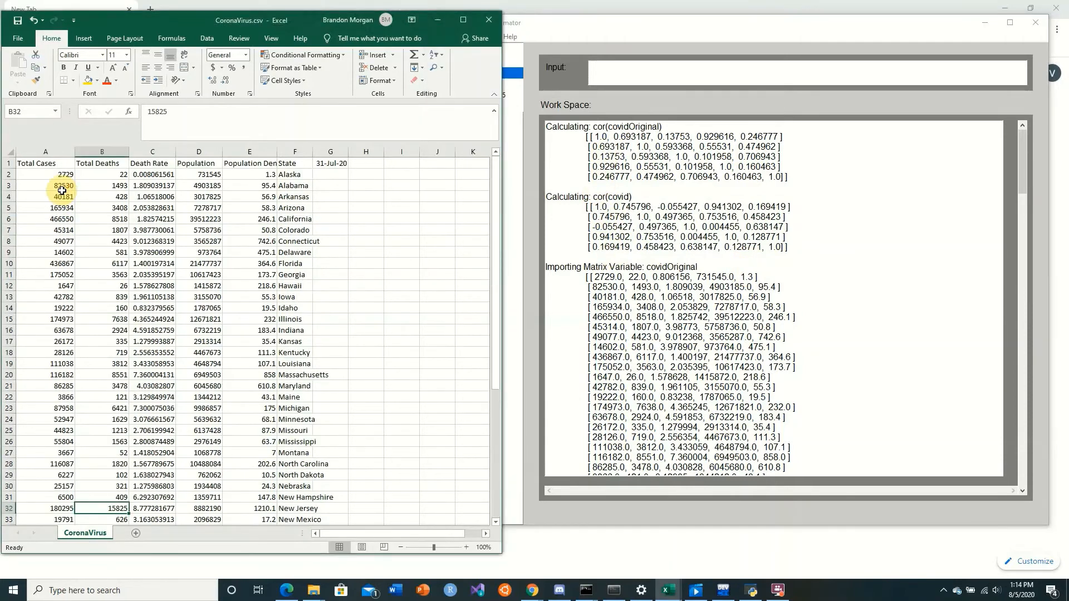
{"action": "left_click", "coordinate": [62, 175]}
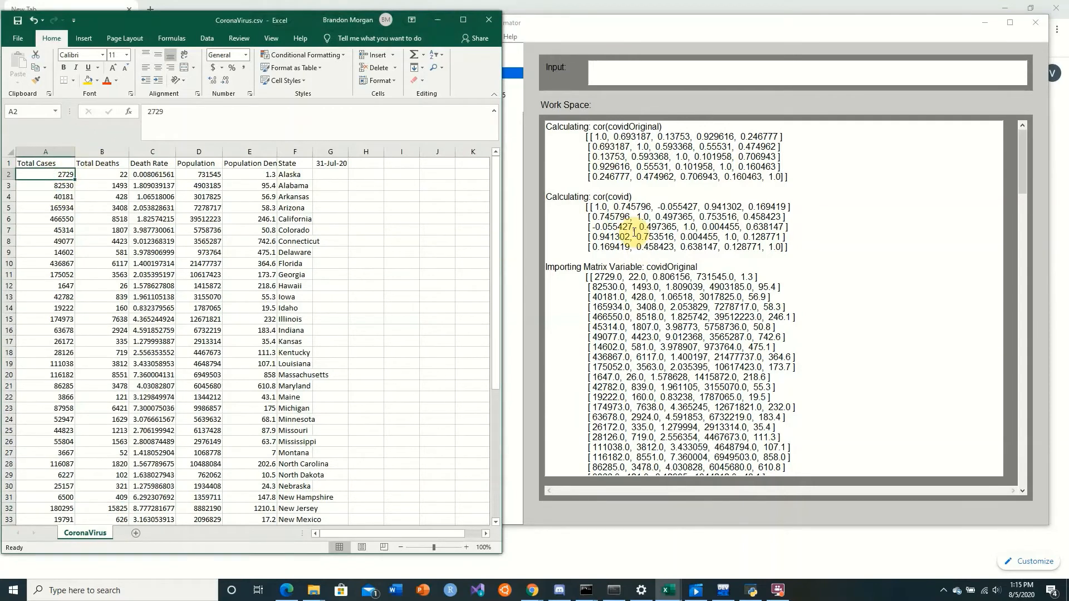
Compare the Total Cases, Total Deaths and Death Rate columns in Excel with their correlations in the cor(covid) and cor(covidOriginal) matrices
{"action": "left_click_drag", "start_coordinate": [109, 174], "coordinate": [111, 197]}
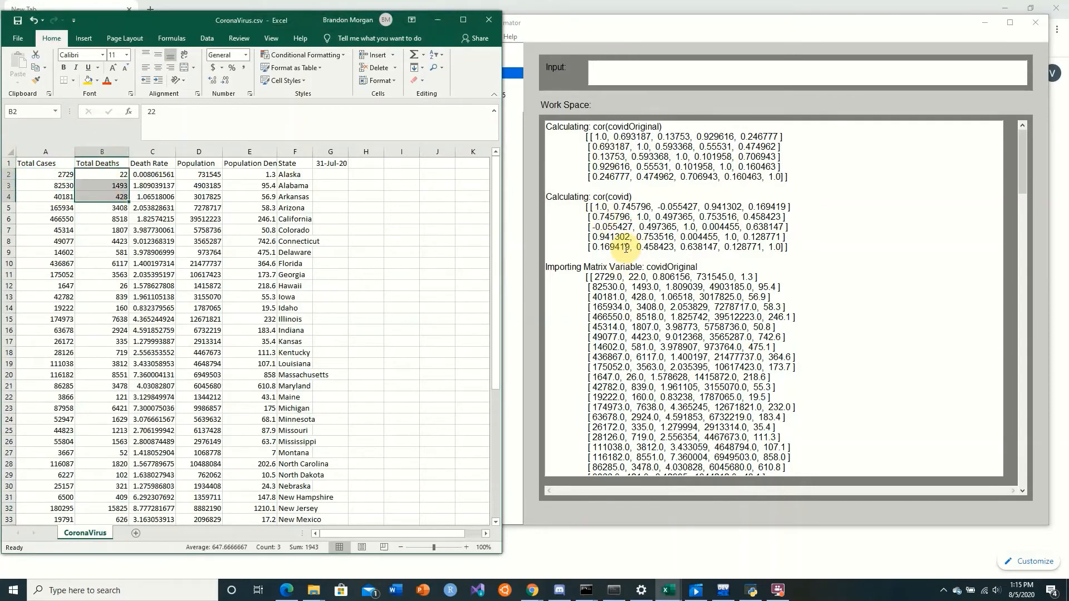
{"action": "left_click", "coordinate": [44, 184]}
{"action": "left_click_drag", "start_coordinate": [46, 190], "coordinate": [69, 218]}
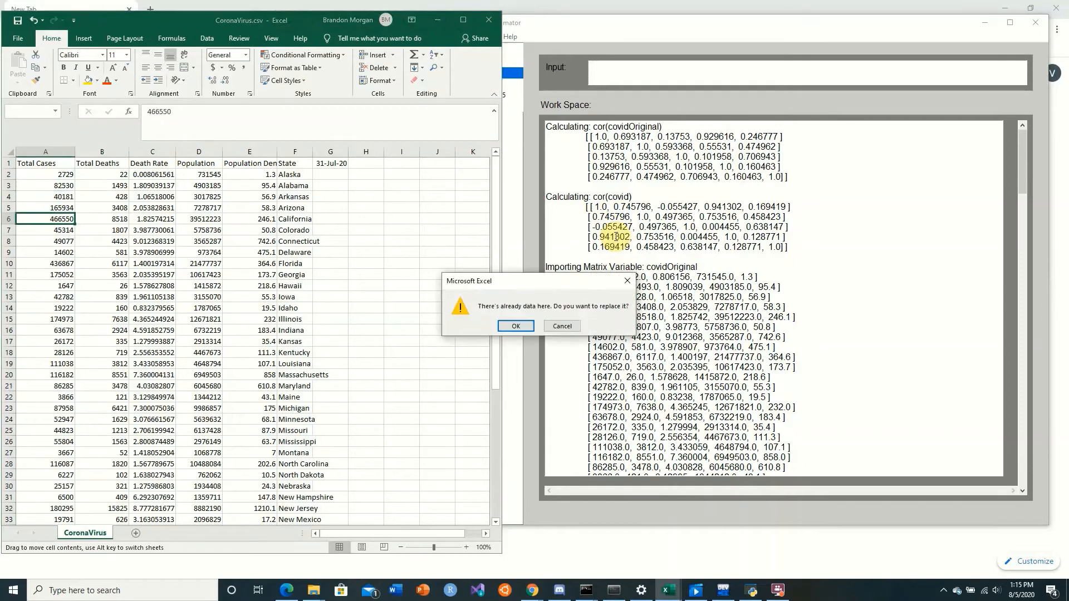
{"action": "key", "text": "Escape"}
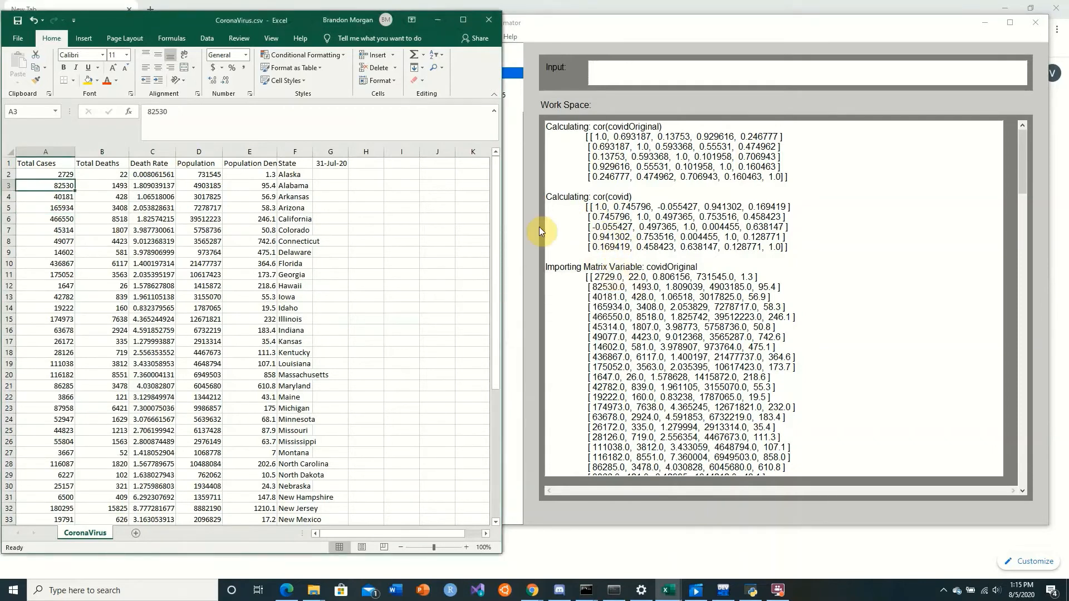
{"action": "left_click_drag", "start_coordinate": [600, 227], "coordinate": [622, 227]}
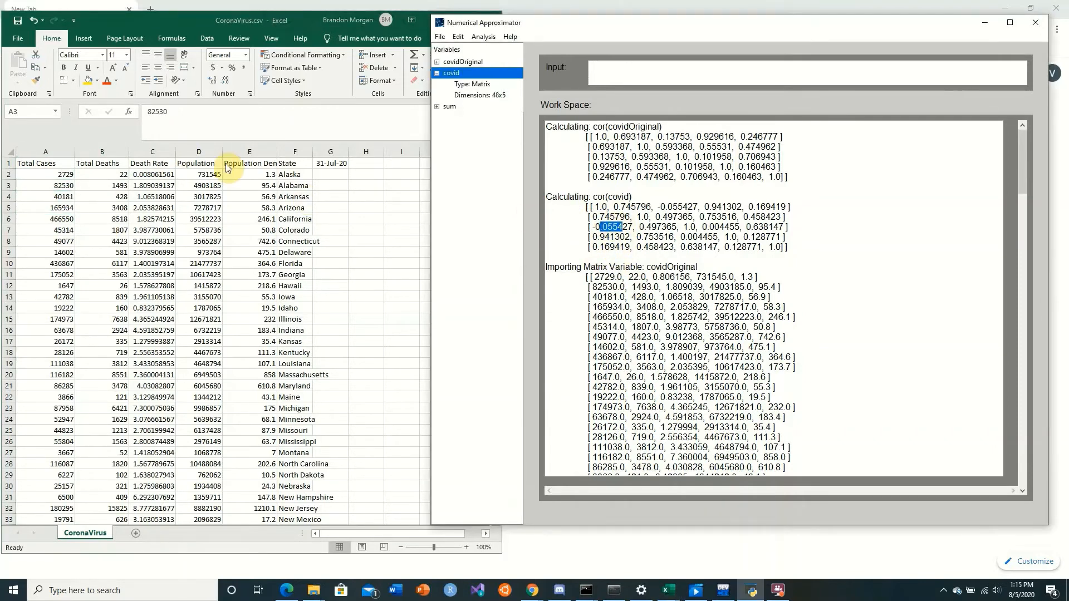
{"action": "left_click", "coordinate": [145, 175]}
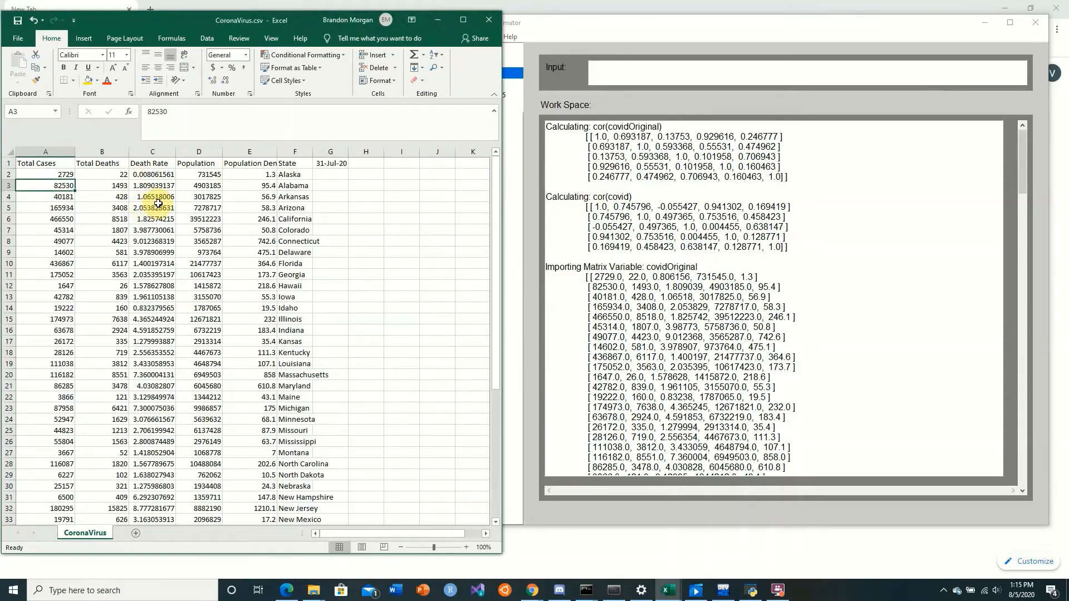
{"action": "left_click_drag", "start_coordinate": [600, 157], "coordinate": [615, 157]}
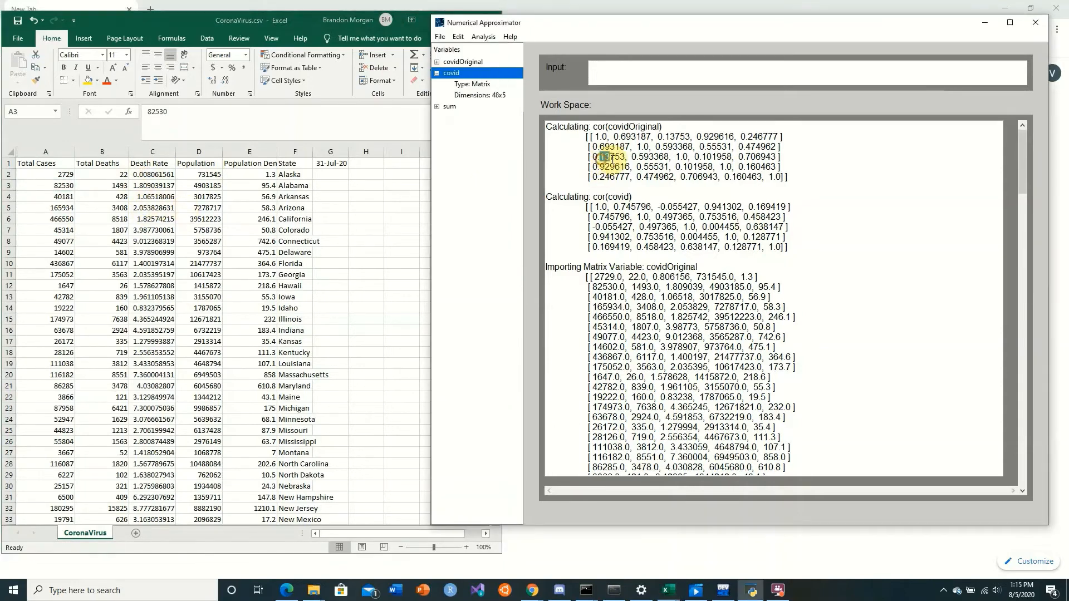
Check the correlations of total cases with population and population density, and of total deaths with population, in the correlation matrices
{"action": "left_click_drag", "start_coordinate": [45, 176], "coordinate": [46, 230]}
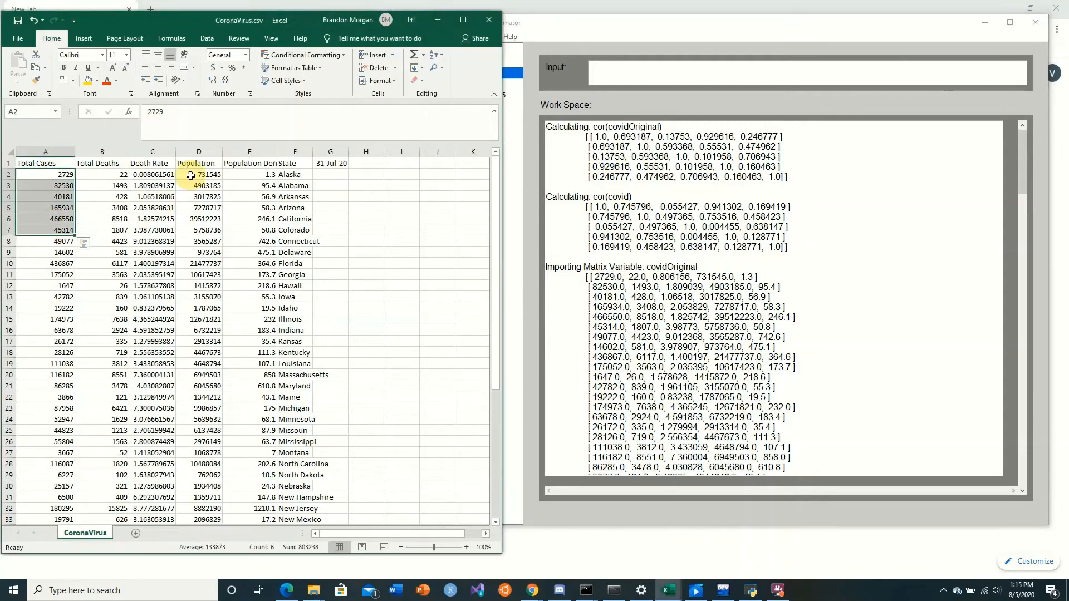
{"action": "left_click_drag", "start_coordinate": [194, 175], "coordinate": [207, 231]}
{"action": "left_click_drag", "start_coordinate": [592, 238], "coordinate": [605, 237]}
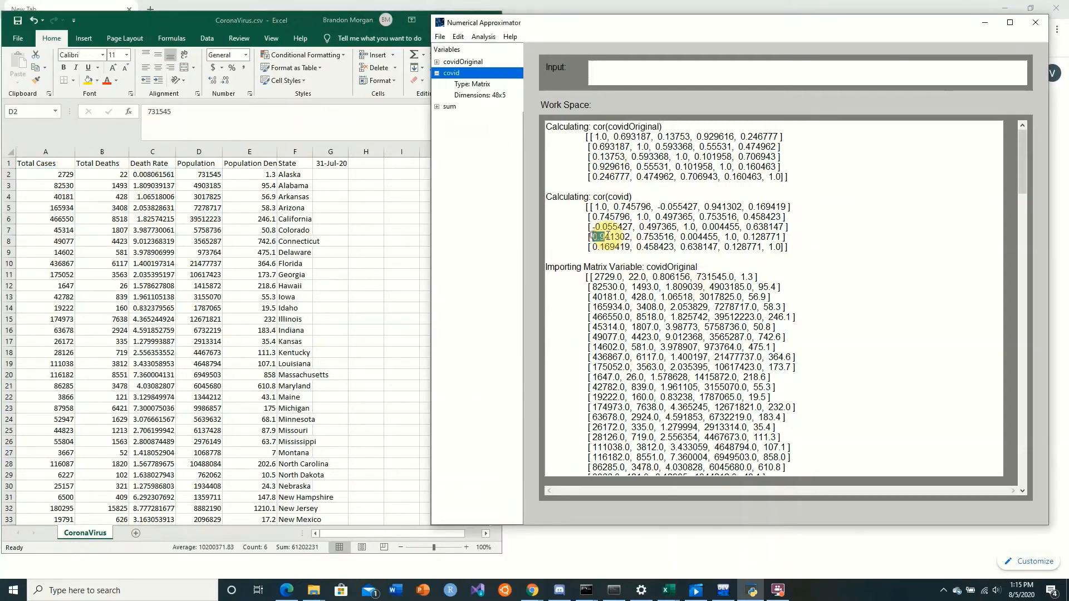
{"action": "left_click_drag", "start_coordinate": [46, 177], "coordinate": [63, 234]}
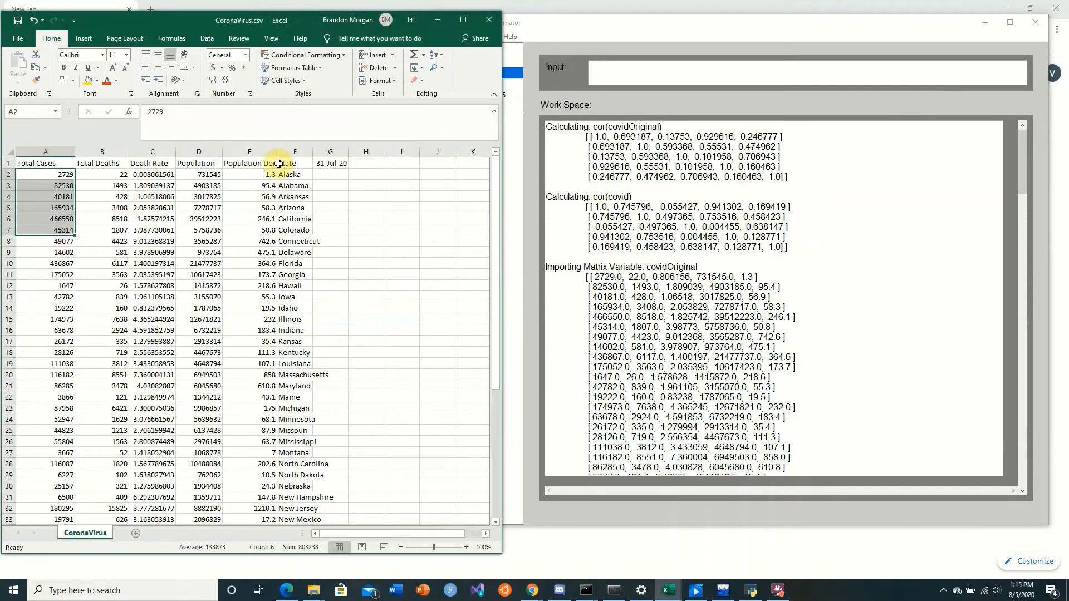
{"action": "left_click_drag", "start_coordinate": [253, 181], "coordinate": [253, 231]}
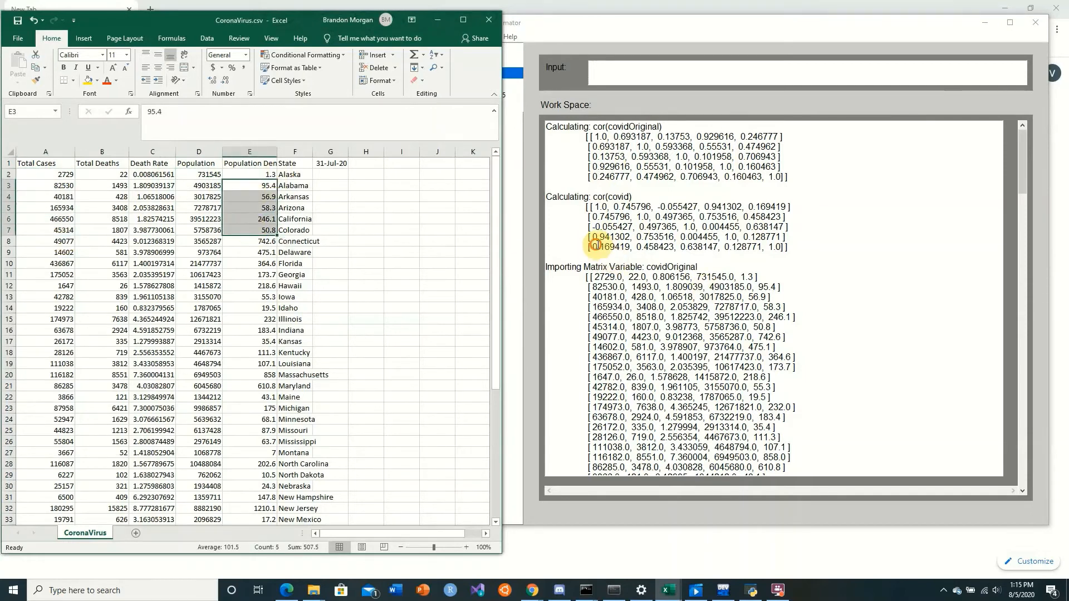
{"action": "left_click_drag", "start_coordinate": [596, 247], "coordinate": [615, 246]}
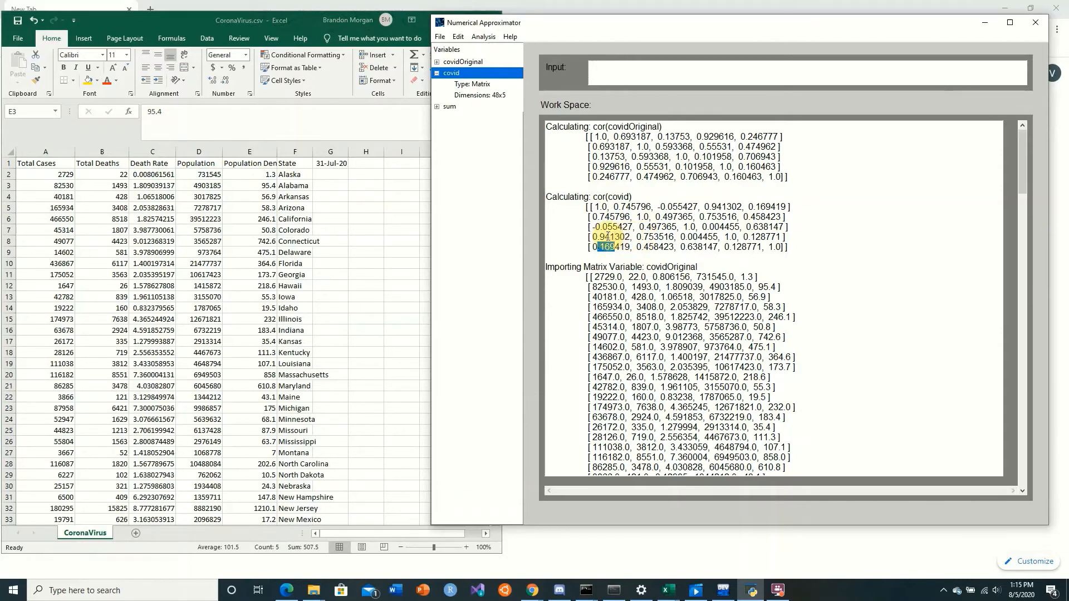
{"action": "left_click_drag", "start_coordinate": [604, 237], "coordinate": [657, 237]}
{"action": "left_click", "coordinate": [109, 179]}
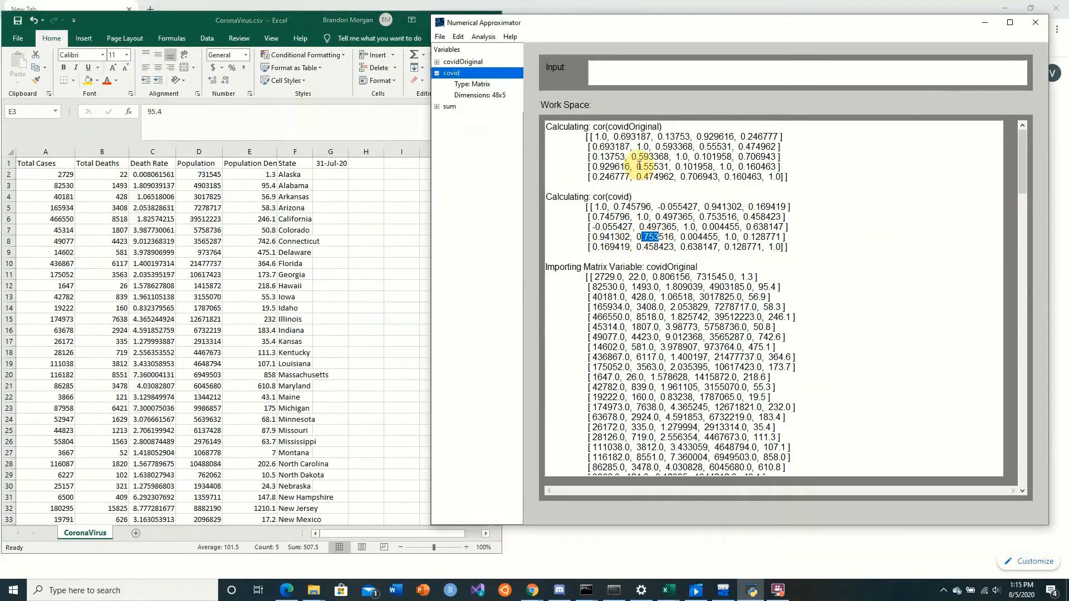
{"action": "left_click_drag", "start_coordinate": [637, 167], "coordinate": [659, 166]}
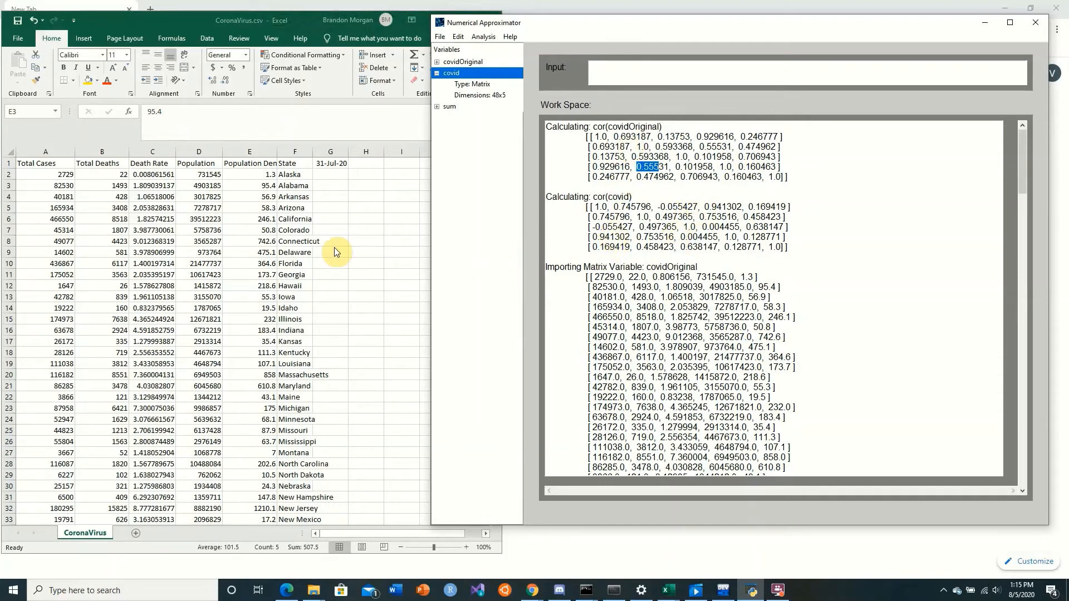
Start the outlier analysis on CoronaVirusRaw.csv from the Sample Data folder of NumericalApproximator on the Desktop
{"action": "left_click", "coordinate": [482, 37]}
{"action": "left_click", "coordinate": [461, 38]}
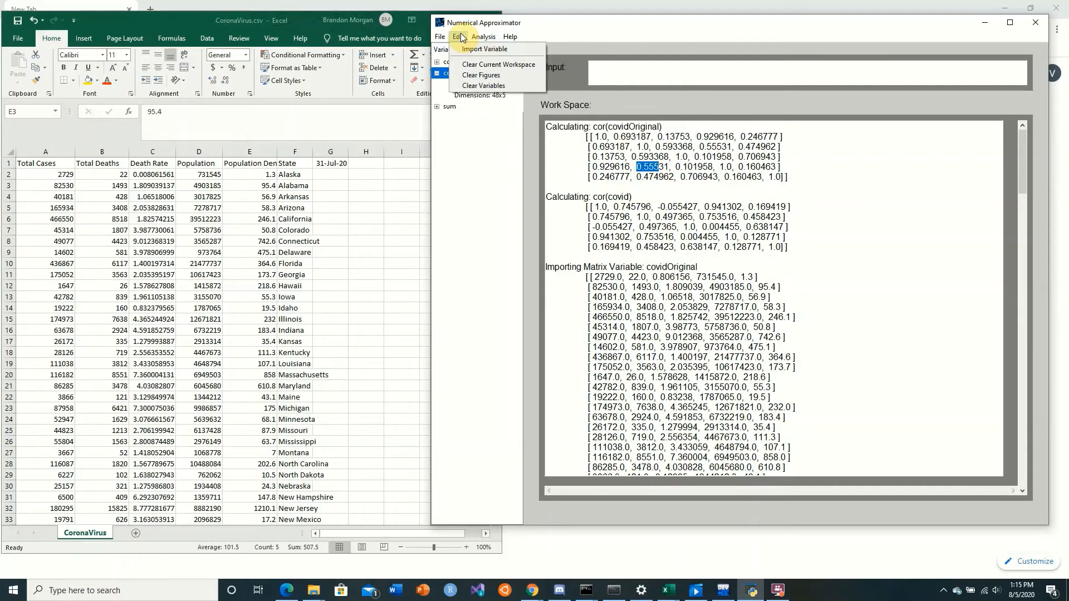
{"action": "left_click", "coordinate": [482, 37]}
{"action": "left_click", "coordinate": [495, 59]}
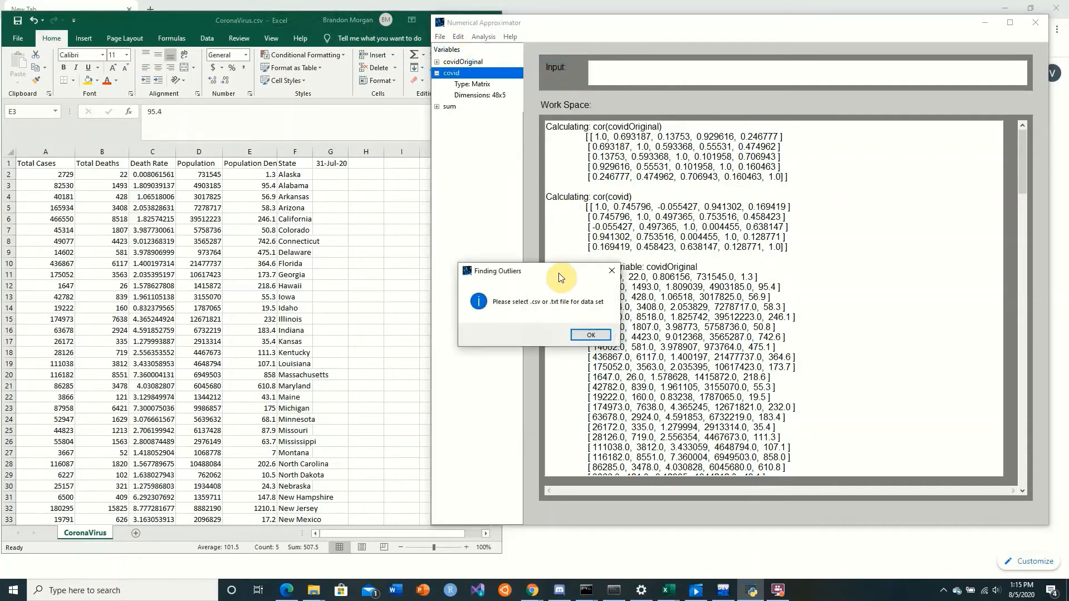
{"action": "left_click", "coordinate": [587, 334]}
{"action": "left_click", "coordinate": [562, 70]}
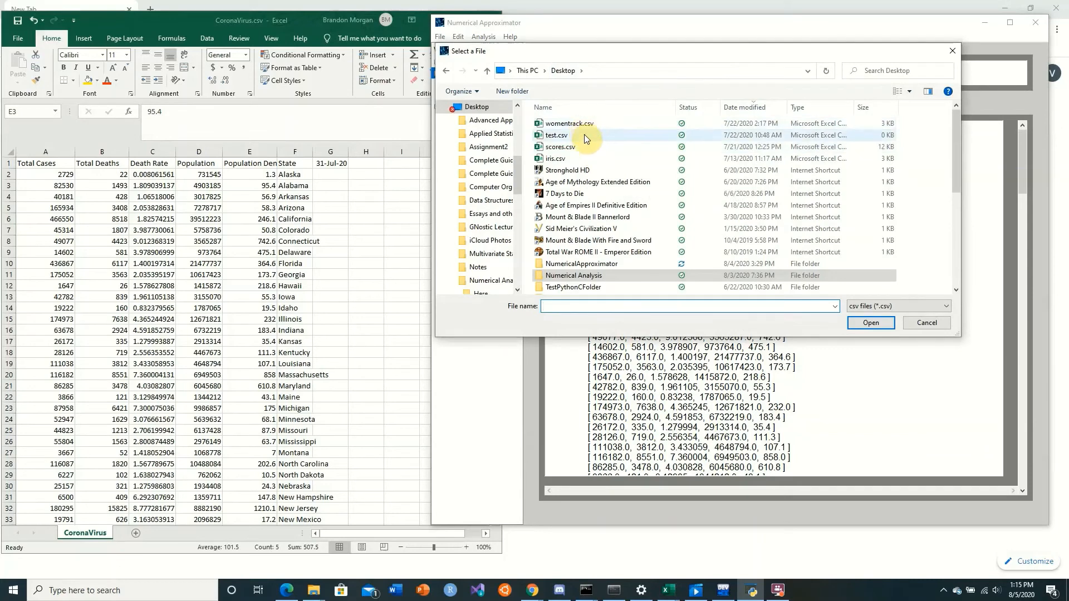
{"action": "left_click", "coordinate": [595, 277]}
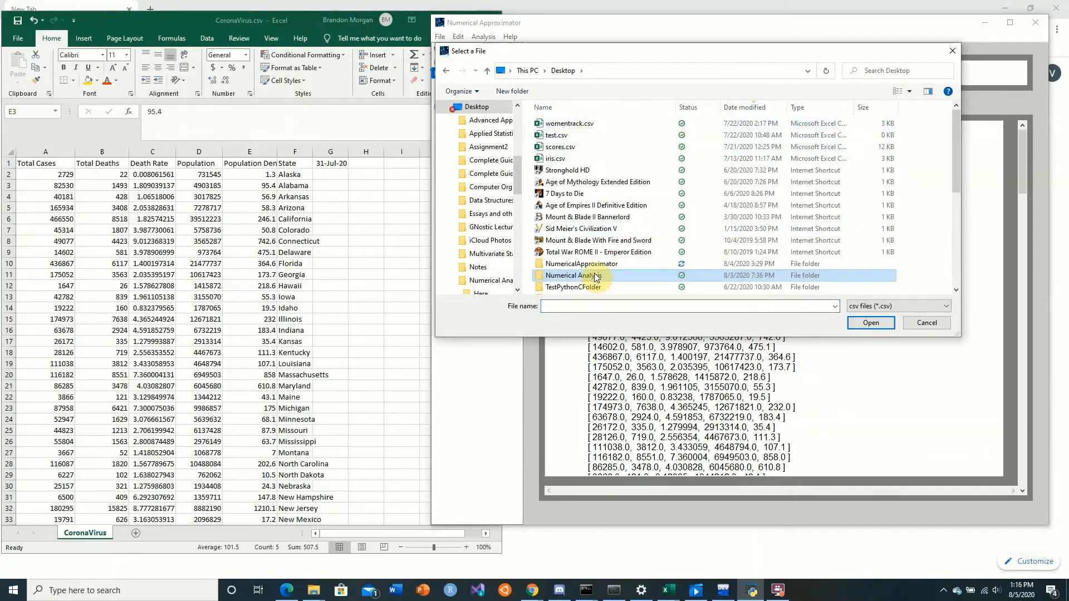
{"action": "double_click", "coordinate": [581, 263]}
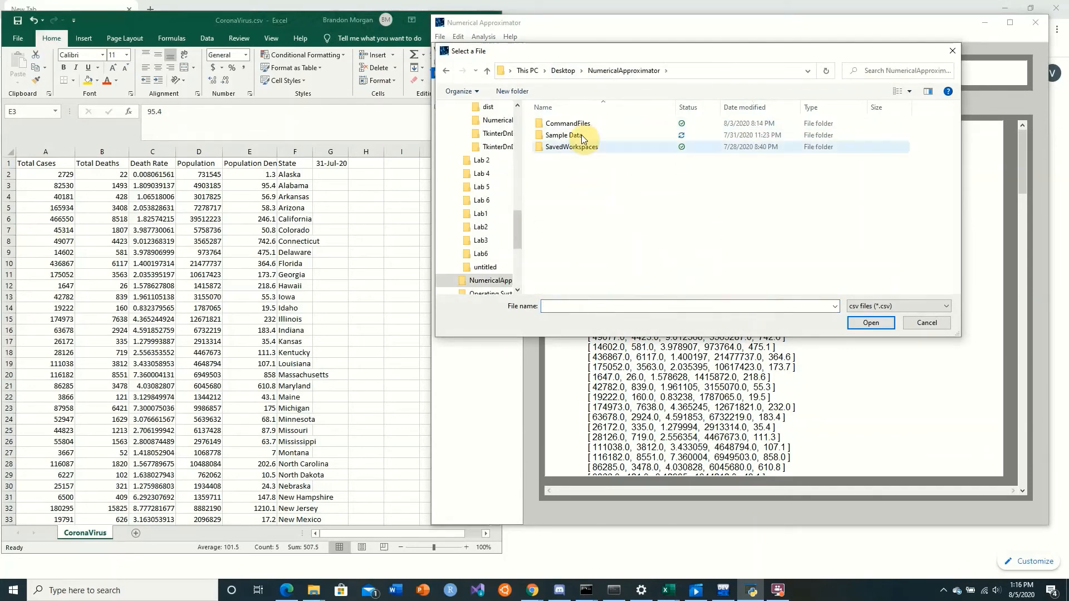
{"action": "double_click", "coordinate": [581, 135]}
{"action": "left_click", "coordinate": [590, 134]}
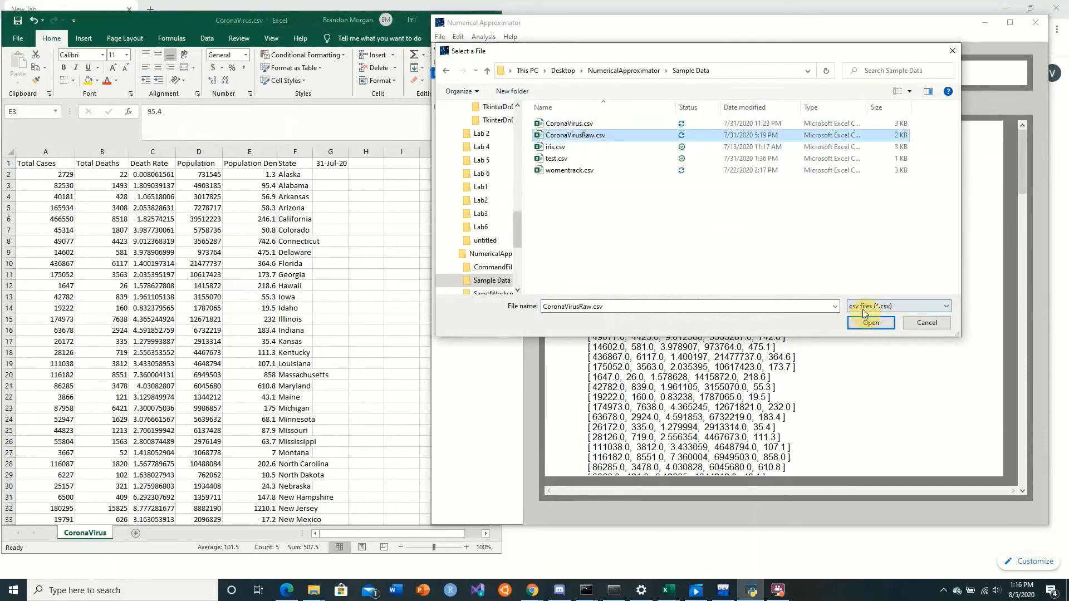
{"action": "left_click", "coordinate": [861, 324]}
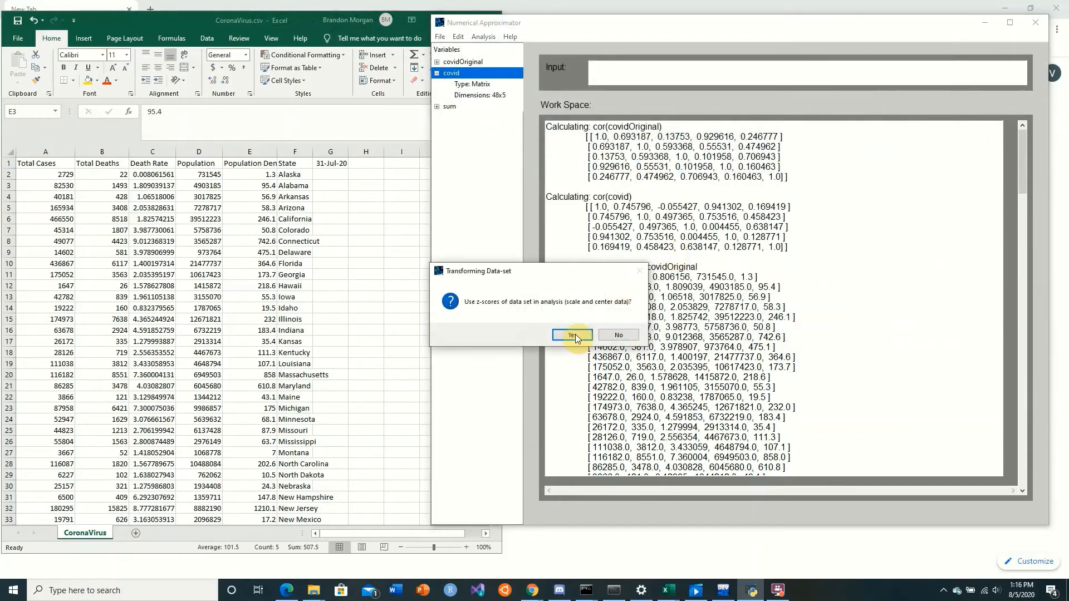
Run the outlier analysis on the data set's z-scores with a probability (alpha) value of 0.9975
{"action": "left_click", "coordinate": [573, 335]}
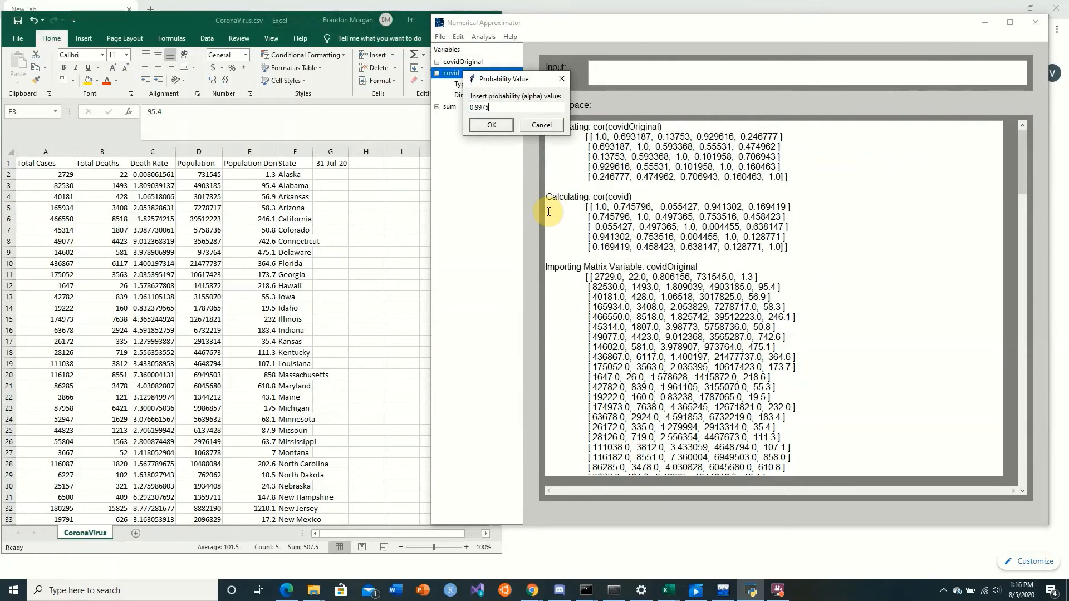
{"action": "type", "text": "0.9975"}
{"action": "key", "text": "Return"}
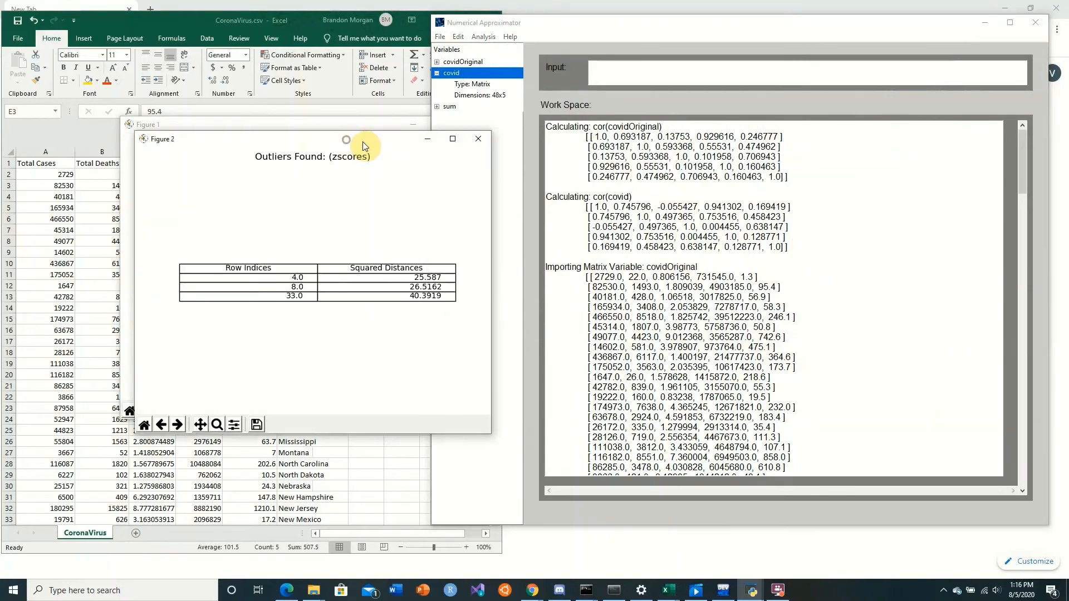
Move the two outlier figures clear of the spreadsheet and examine the squared distances plot and the outlier table
{"action": "left_click_drag", "start_coordinate": [362, 146], "coordinate": [817, 200]}
{"action": "left_click_drag", "start_coordinate": [382, 129], "coordinate": [824, 52]}
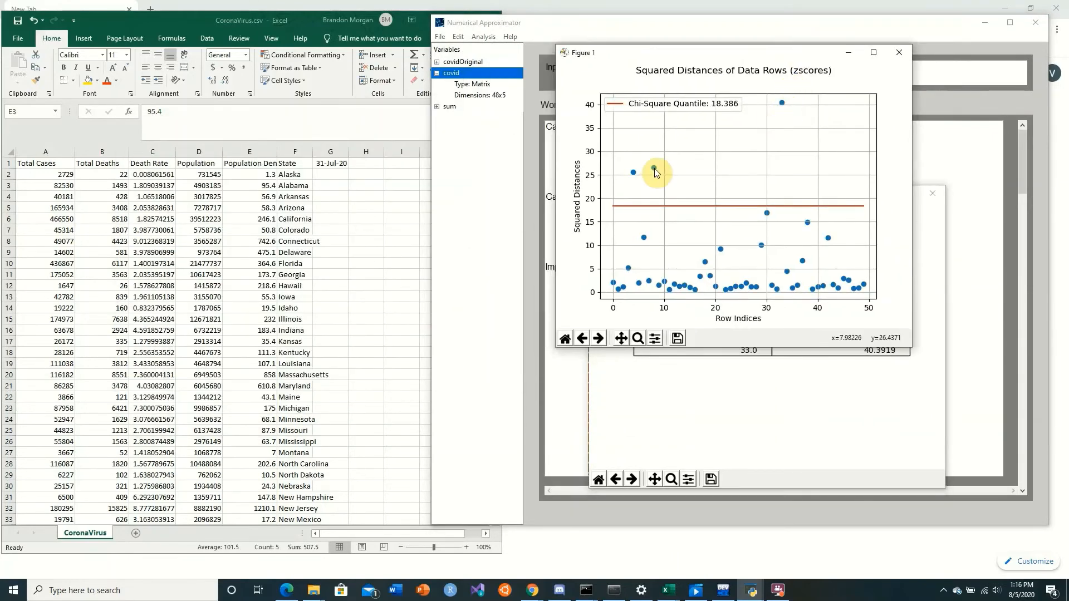
{"action": "left_click", "coordinate": [717, 394]}
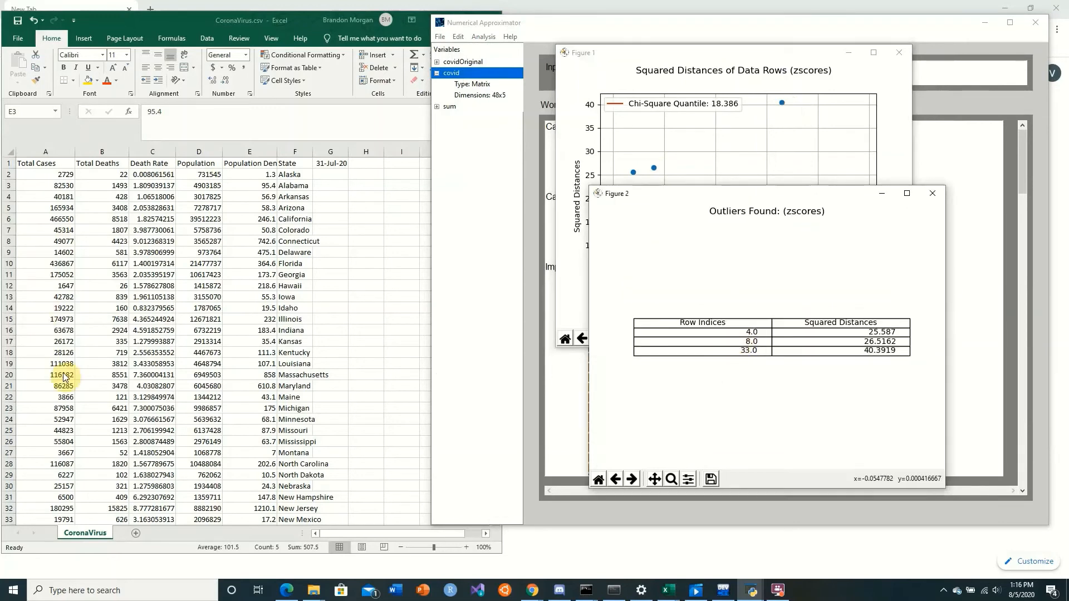
Select Florida's row in Excel from Total Cases to State to inspect it, and close the outlier figures
{"action": "left_click", "coordinate": [105, 376]}
{"action": "left_click", "coordinate": [130, 263]}
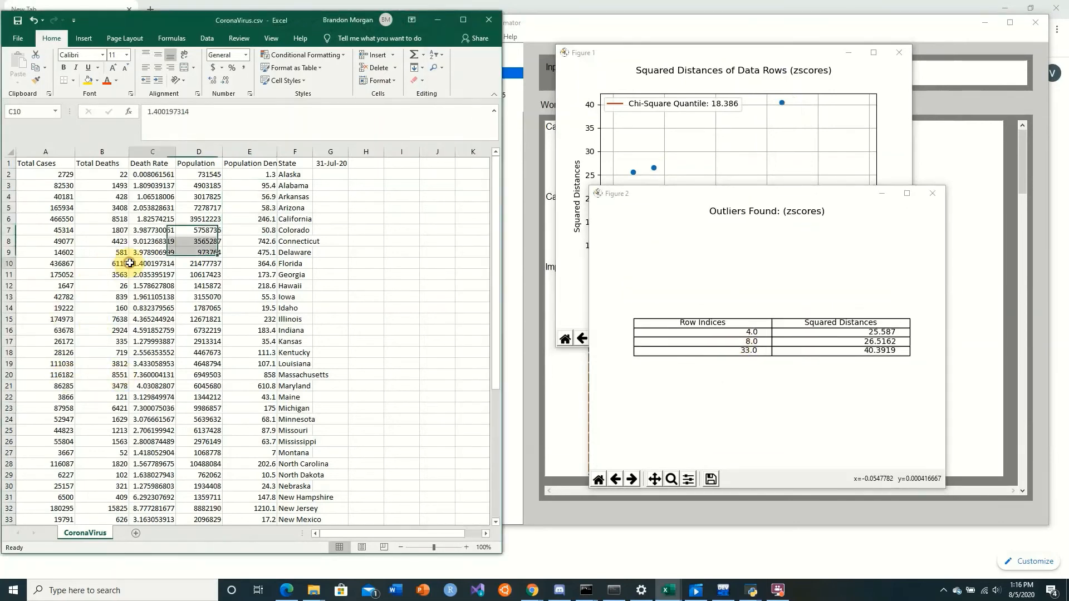
{"action": "left_click_drag", "start_coordinate": [56, 263], "coordinate": [288, 263]}
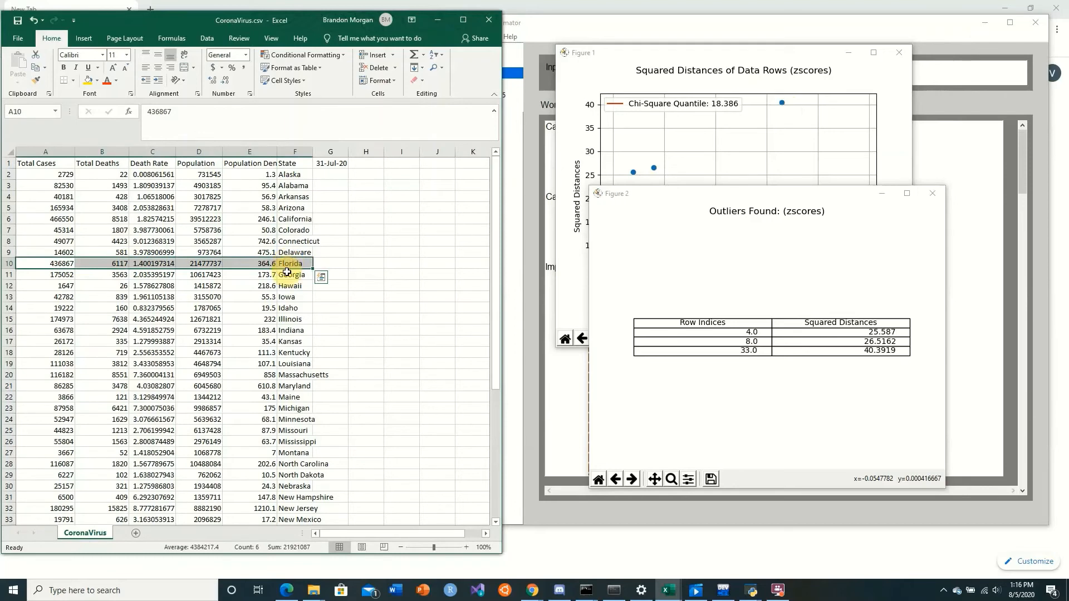
{"action": "left_click", "coordinate": [937, 125]}
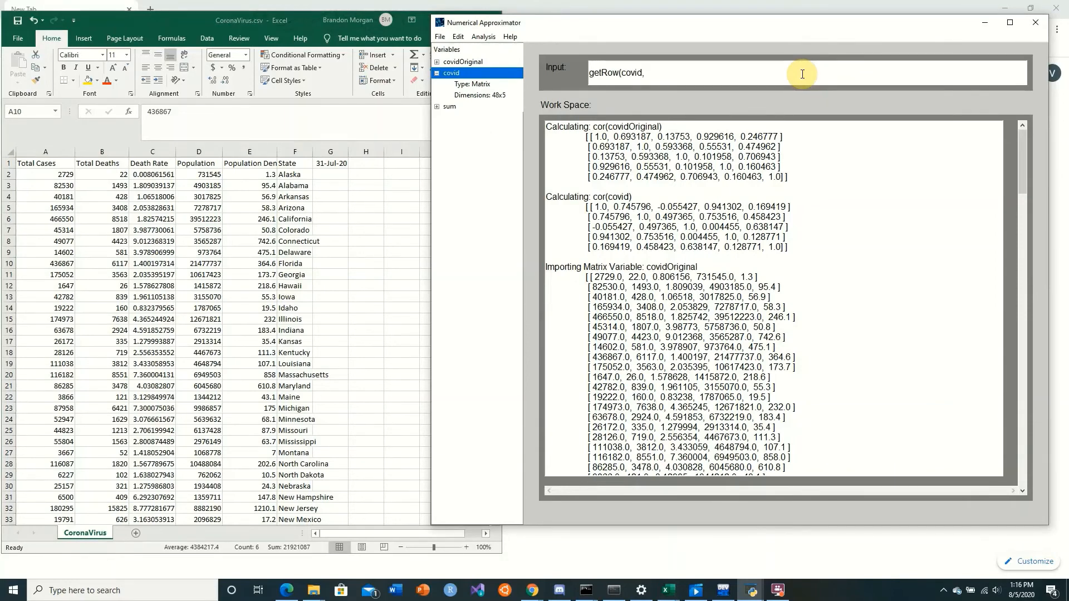
Return to Numerical Approximator and retrieve Florida's row from the reduced data with getRow(covid, 8)
{"action": "left_click", "coordinate": [313, 306]}
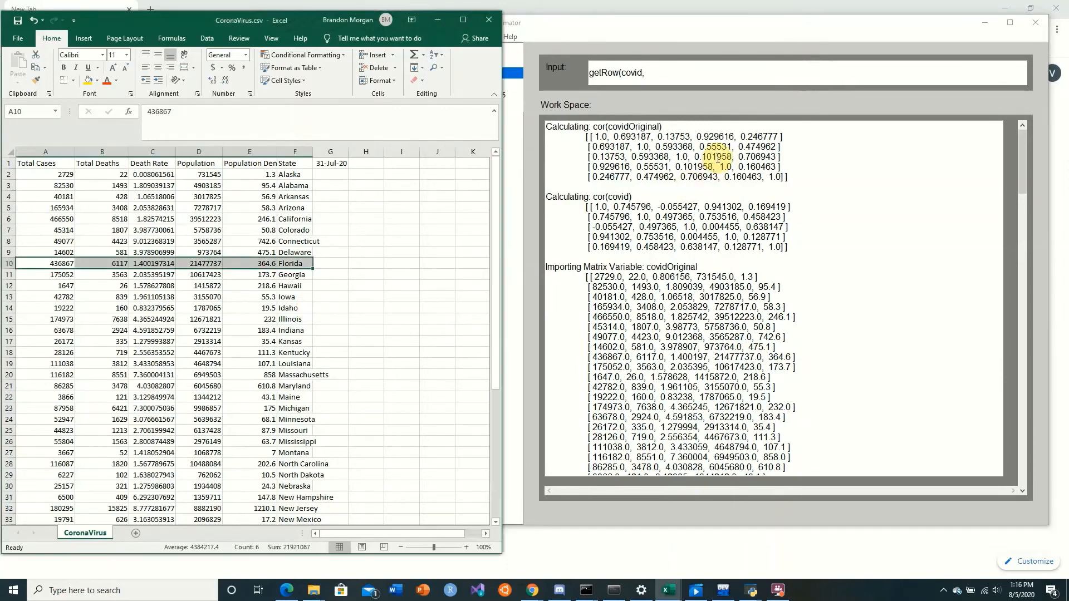
{"action": "left_click", "coordinate": [670, 74]}
{"action": "type", "text": "getRow(covid, 8"}
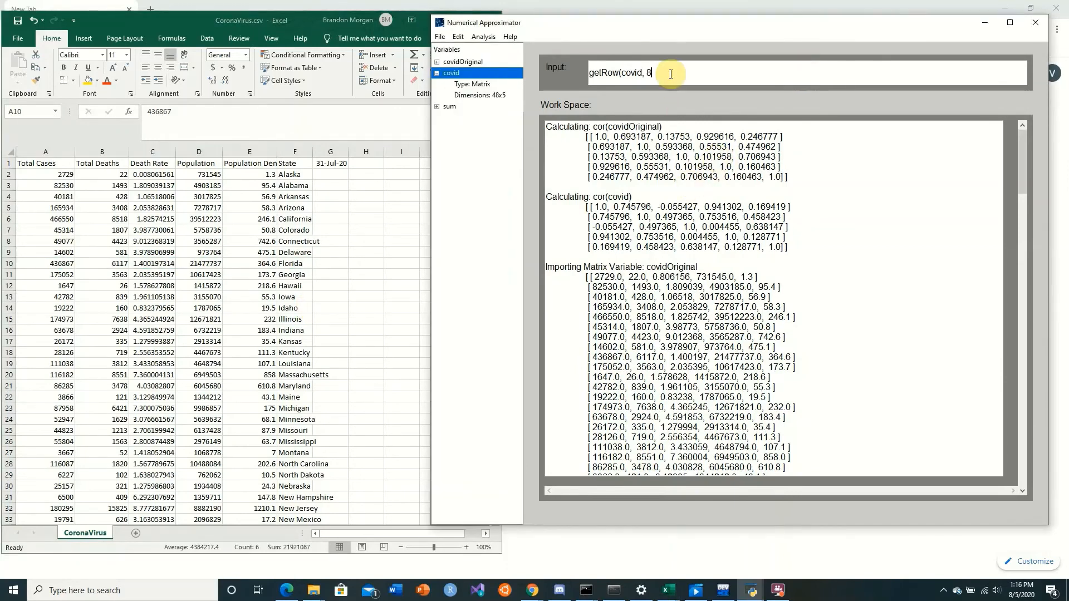
{"action": "type", "text": ")"}
{"action": "key", "text": "Return"}
Calculate the z-scores of Florida's row with getRow(zscore(covid), 8)
{"action": "left_click_drag", "start_coordinate": [663, 28], "coordinate": [607, 51]}
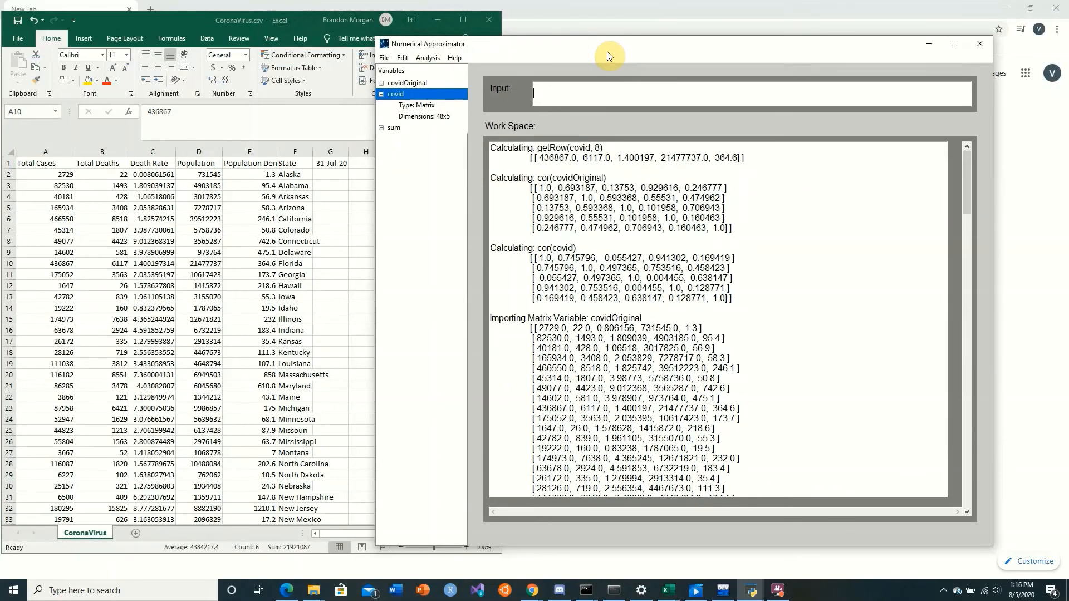
{"action": "type", "text": "getRow(zscore(covid), 8)"}
{"action": "key", "text": "Return"}
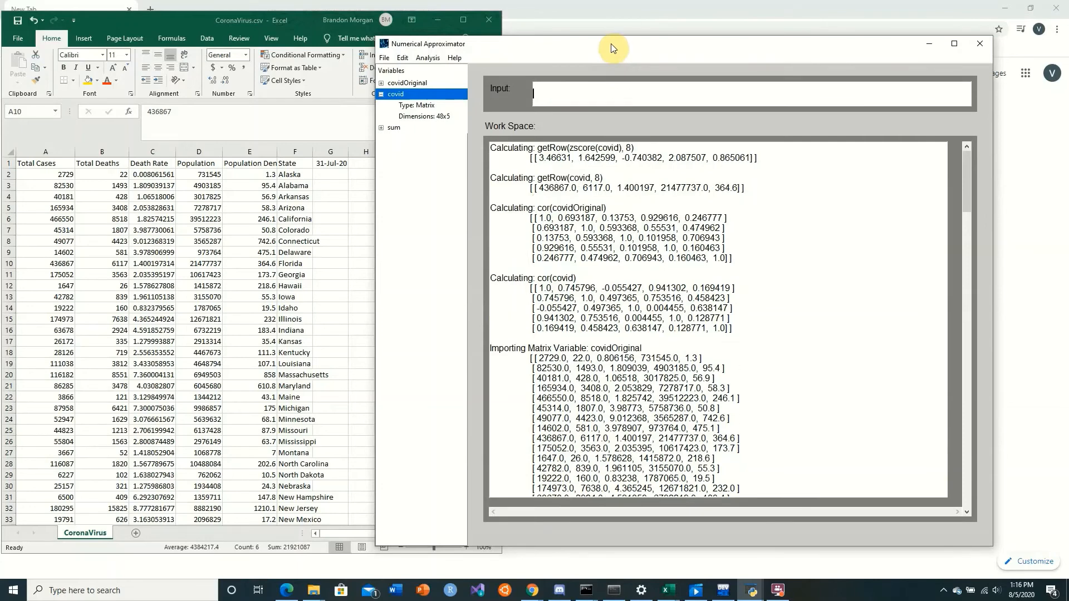
Compare Florida's z-scores for total cases, deaths, death rate and population with its row in the Excel sheet
{"action": "left_click_drag", "start_coordinate": [611, 47], "coordinate": [622, 37]}
{"action": "left_click", "coordinate": [63, 272]}
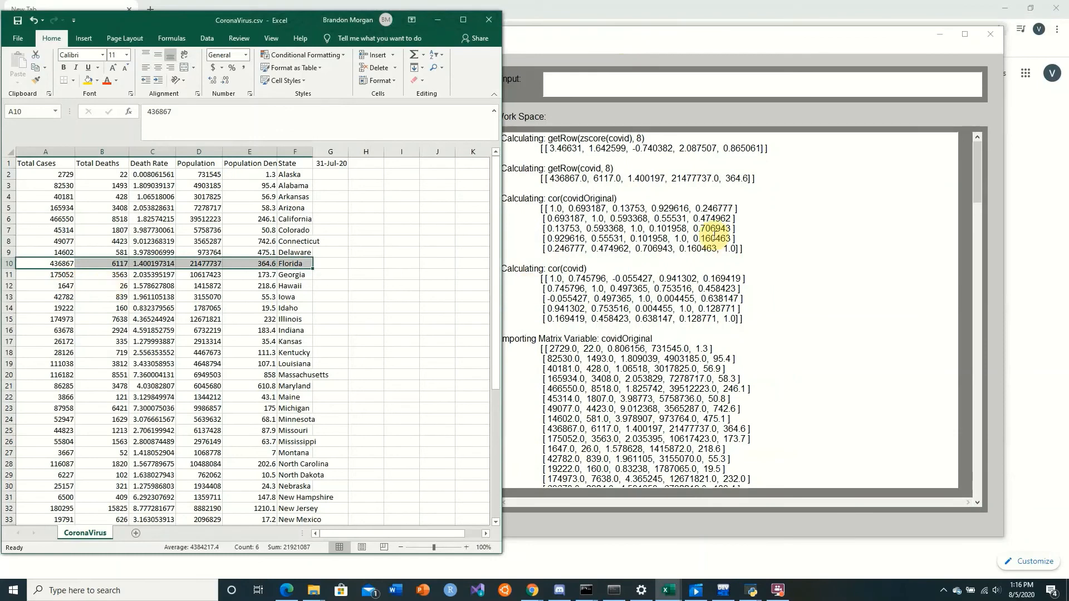
{"action": "left_click_drag", "start_coordinate": [549, 148], "coordinate": [581, 149]}
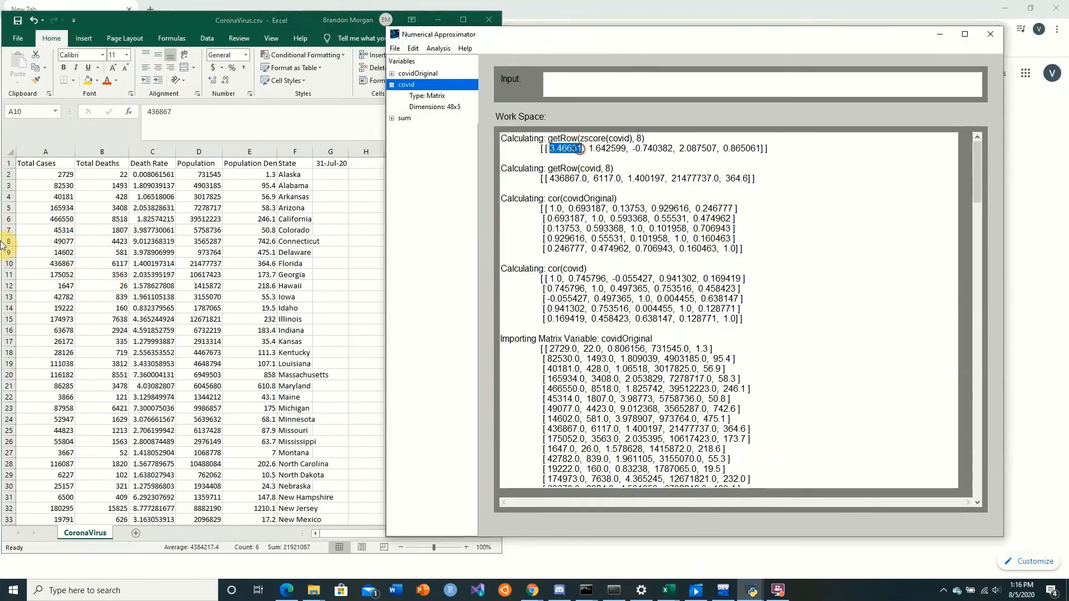
{"action": "left_click", "coordinate": [45, 301]}
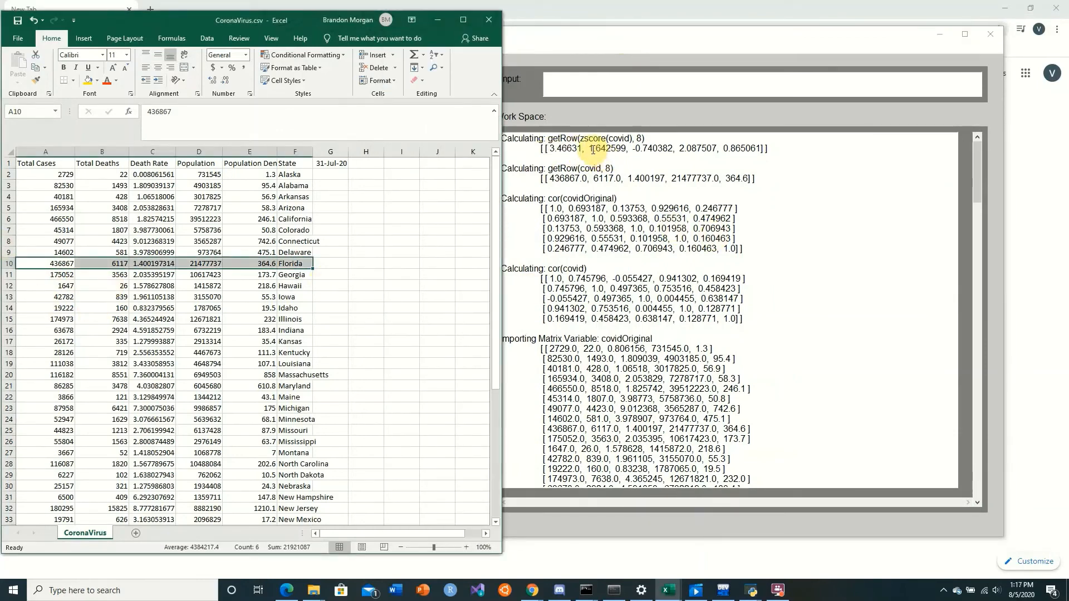
{"action": "left_click_drag", "start_coordinate": [592, 149], "coordinate": [711, 151]}
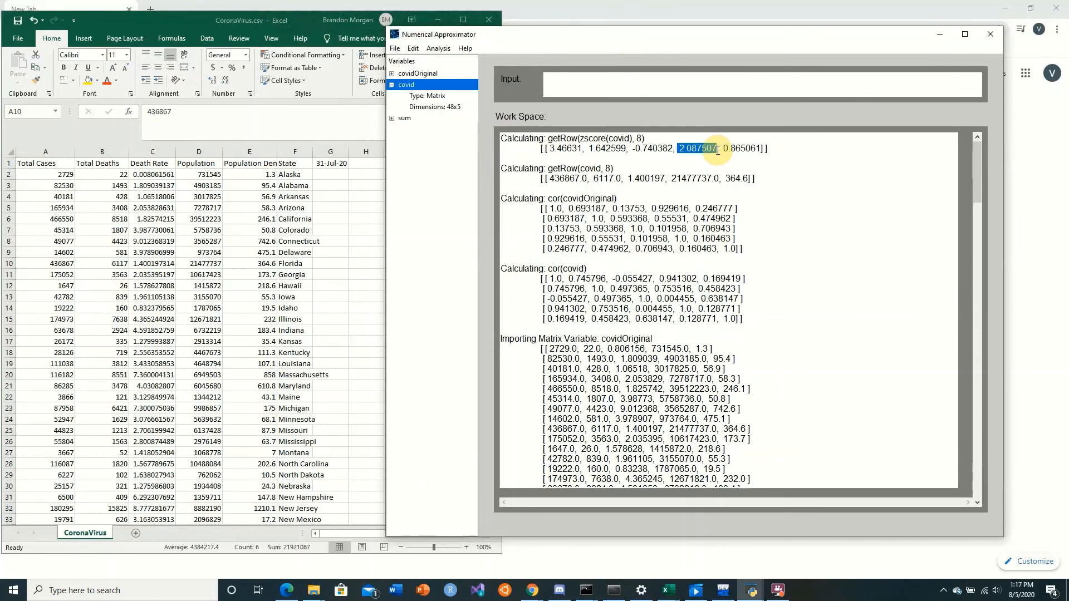
Examine Florida's population density z-score and its total cases z-score in the z-score row result
{"action": "left_click", "coordinate": [694, 150]}
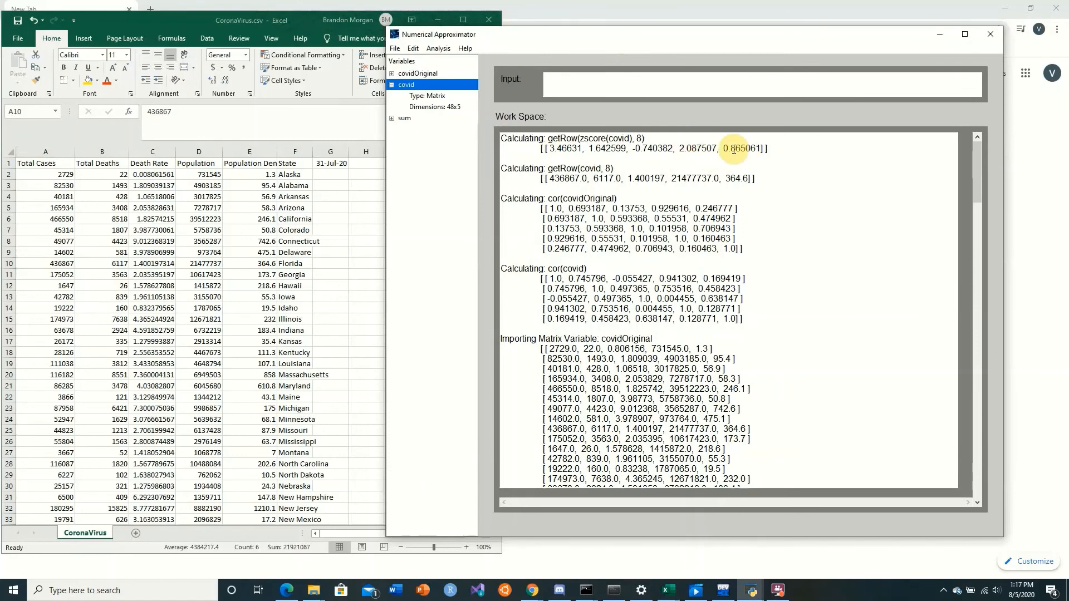
{"action": "left_click_drag", "start_coordinate": [734, 148], "coordinate": [770, 149]}
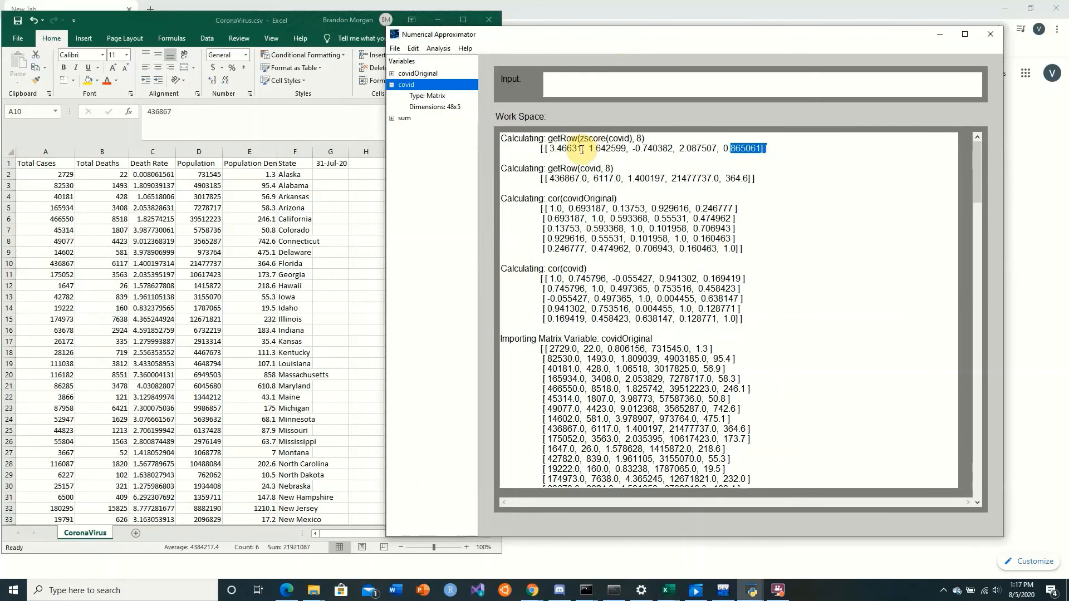
{"action": "left_click_drag", "start_coordinate": [550, 149], "coordinate": [582, 150]}
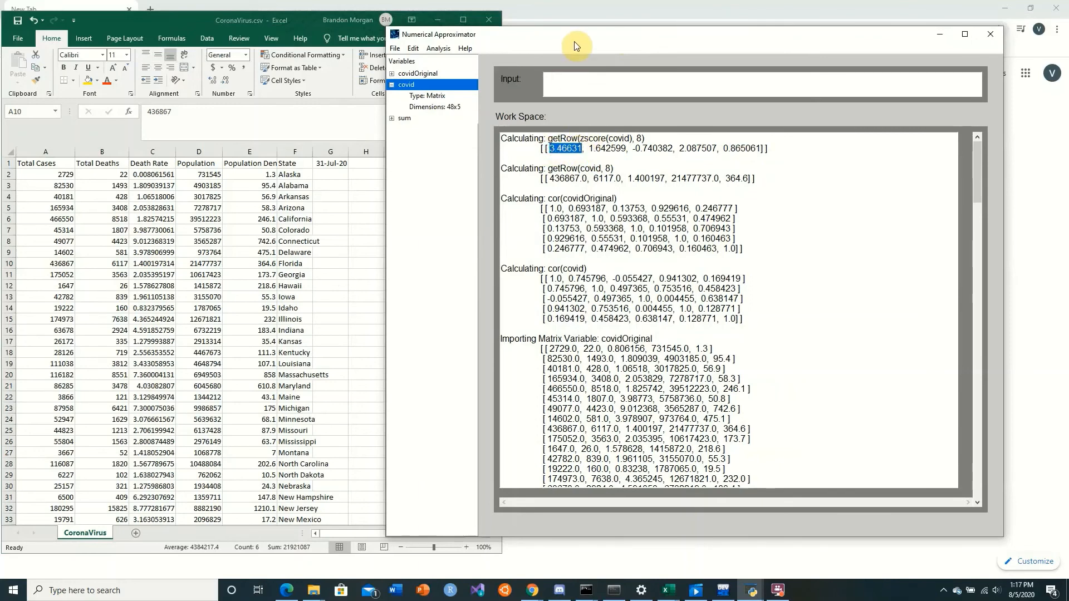
Check the outlier table for the remaining row indices and calculate the z-scores of row 4 with getRow(zscore(covid), 4)
{"action": "left_click_drag", "start_coordinate": [571, 42], "coordinate": [220, 84]}
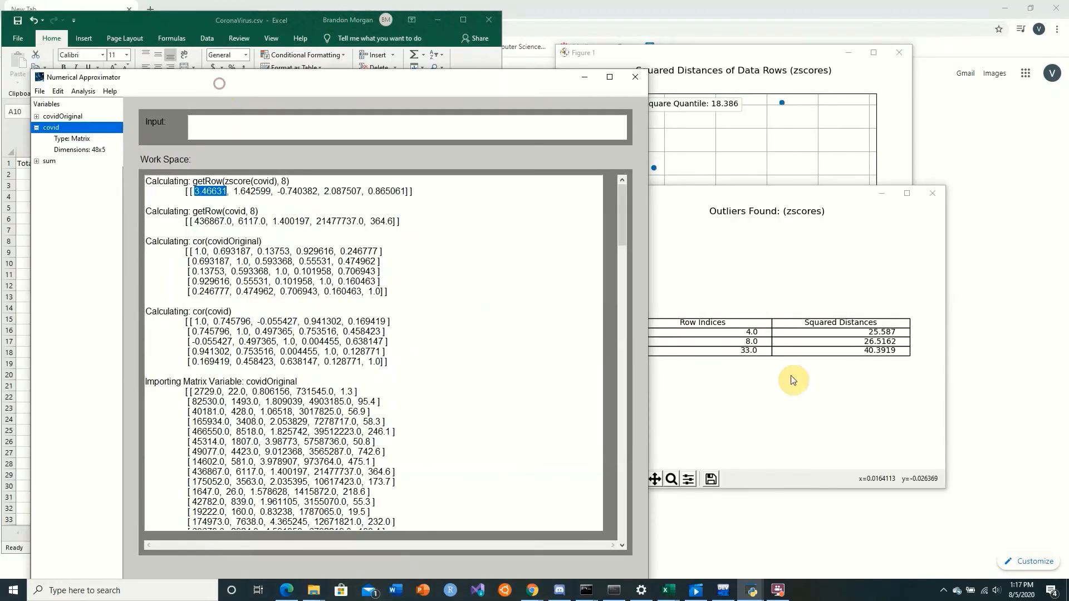
{"action": "left_click", "coordinate": [749, 335]}
{"action": "left_click_drag", "start_coordinate": [461, 78], "coordinate": [700, 82]}
{"action": "left_click", "coordinate": [634, 108]}
{"action": "key", "text": "Up"}
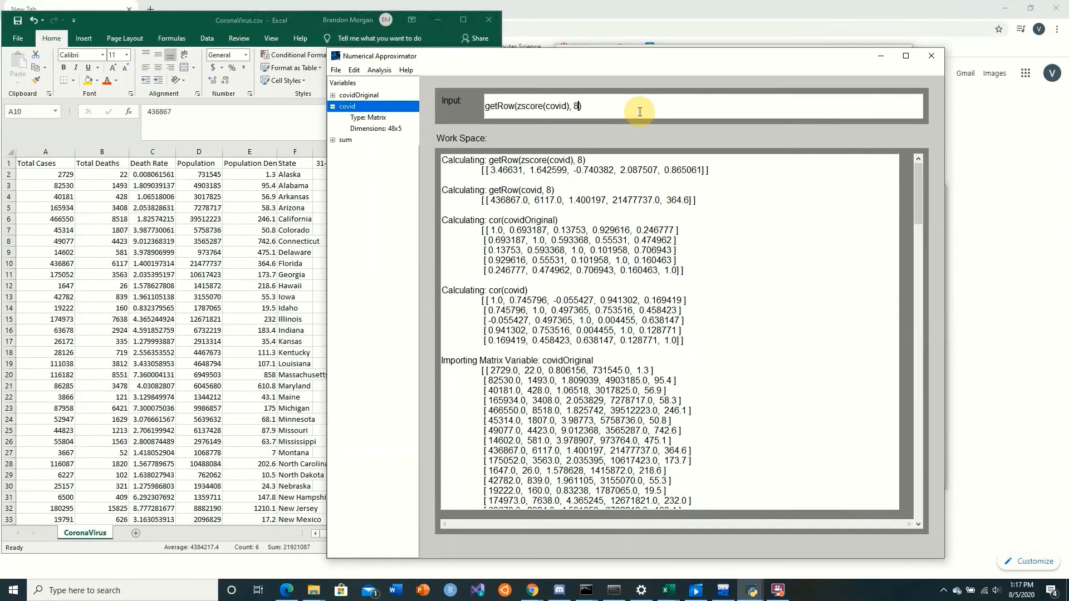
{"action": "key", "text": "Return"}
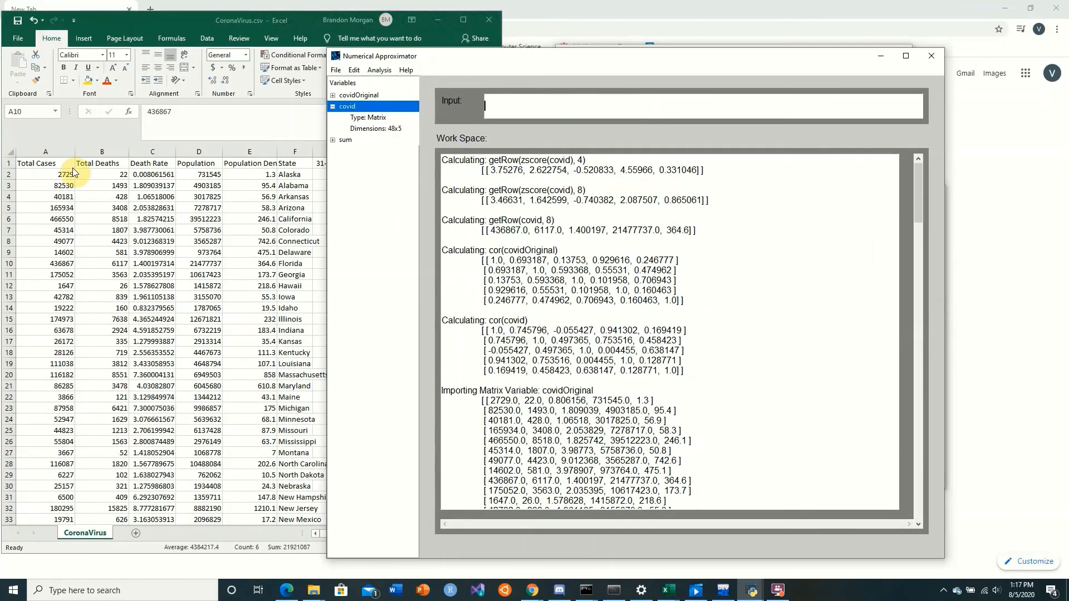
Select California's row in Excel from Total Cases to State, and examine its z-scores for cases, deaths, population and population density in Numerical Approximator
{"action": "left_click", "coordinate": [125, 251]}
{"action": "left_click_drag", "start_coordinate": [56, 220], "coordinate": [289, 219]}
{"action": "left_click", "coordinate": [813, 309]}
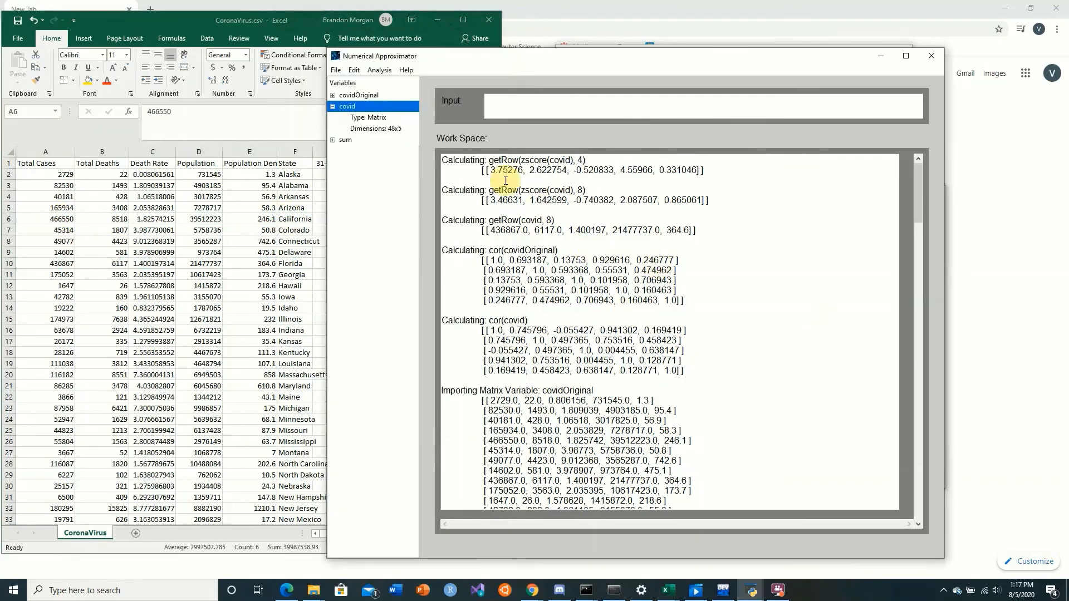
{"action": "left_click_drag", "start_coordinate": [490, 169], "coordinate": [519, 170]}
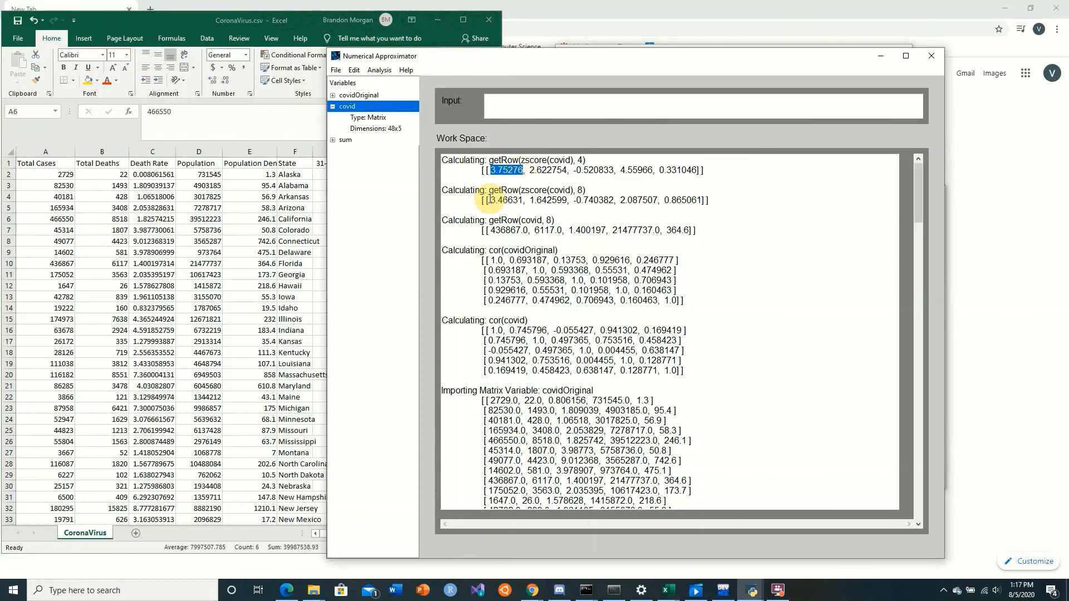
{"action": "left_click_drag", "start_coordinate": [528, 170], "coordinate": [568, 171]}
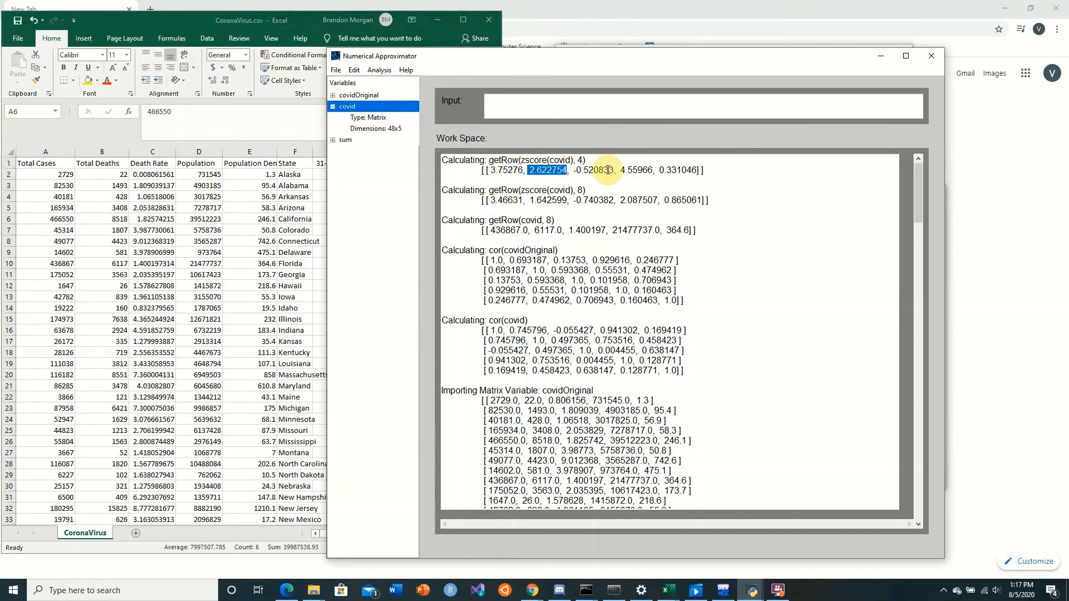
{"action": "left_click_drag", "start_coordinate": [625, 170], "coordinate": [654, 174]}
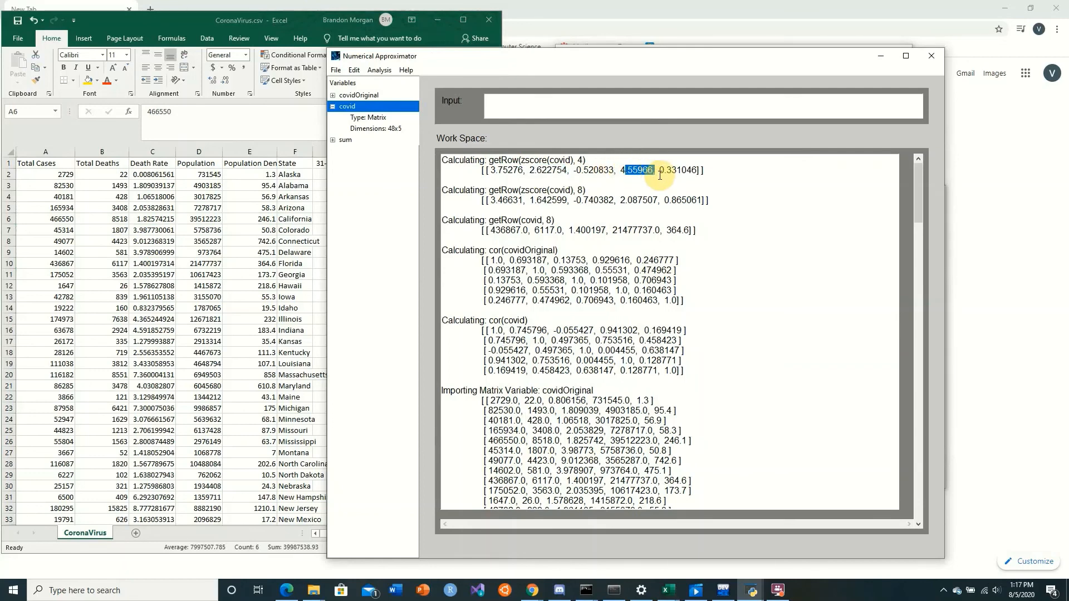
{"action": "left_click_drag", "start_coordinate": [659, 170], "coordinate": [702, 173]}
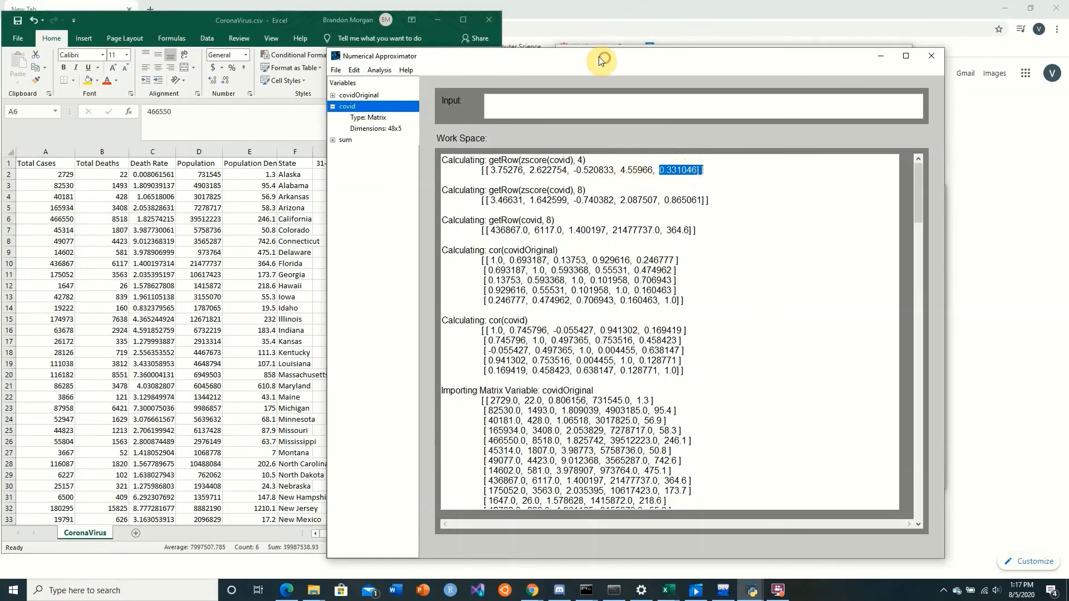
Review the outlier table and the squared distances plot behind the workspace, and bring up the previews of the open figure windows
{"action": "left_click_drag", "start_coordinate": [599, 55], "coordinate": [366, 34]}
{"action": "left_click", "coordinate": [494, 165]}
{"action": "left_click", "coordinate": [807, 285]}
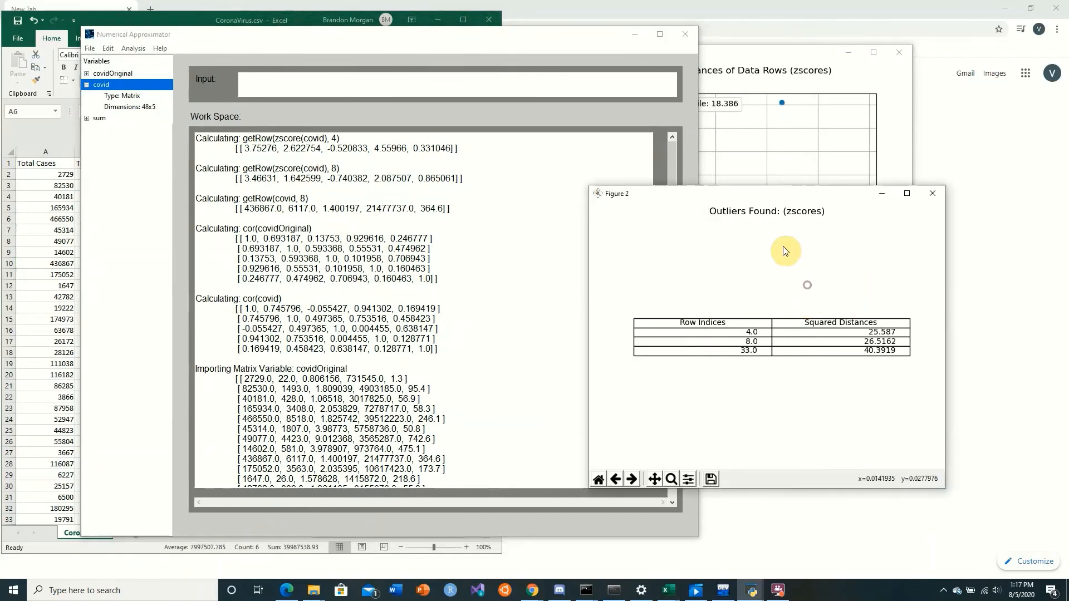
{"action": "left_click", "coordinate": [760, 148]}
{"action": "left_click", "coordinate": [707, 392]}
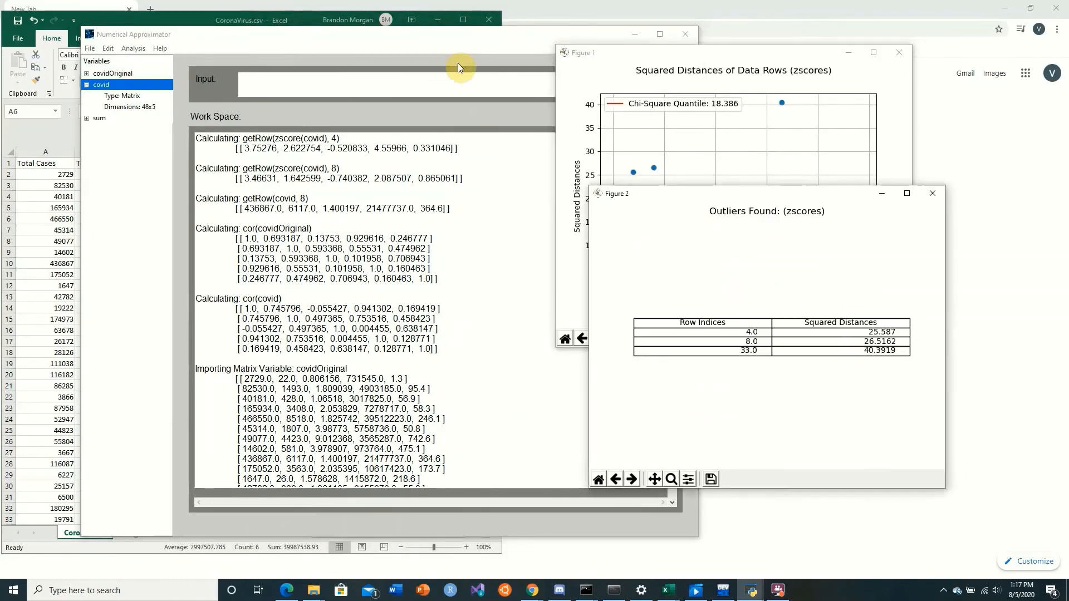
{"action": "left_click_drag", "start_coordinate": [457, 34], "coordinate": [768, 35]}
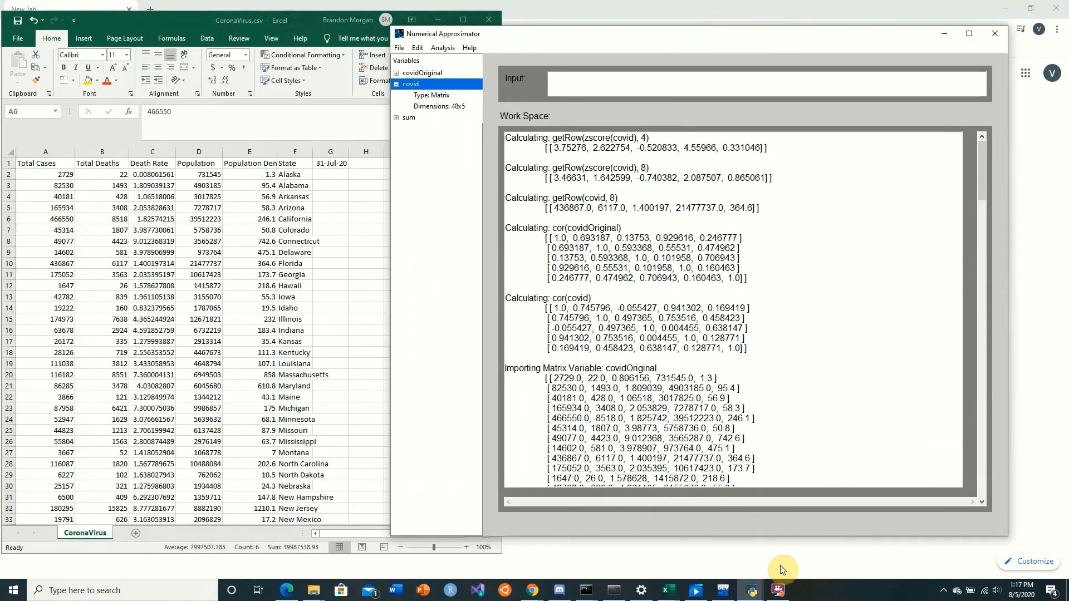
{"action": "left_click", "coordinate": [754, 591]}
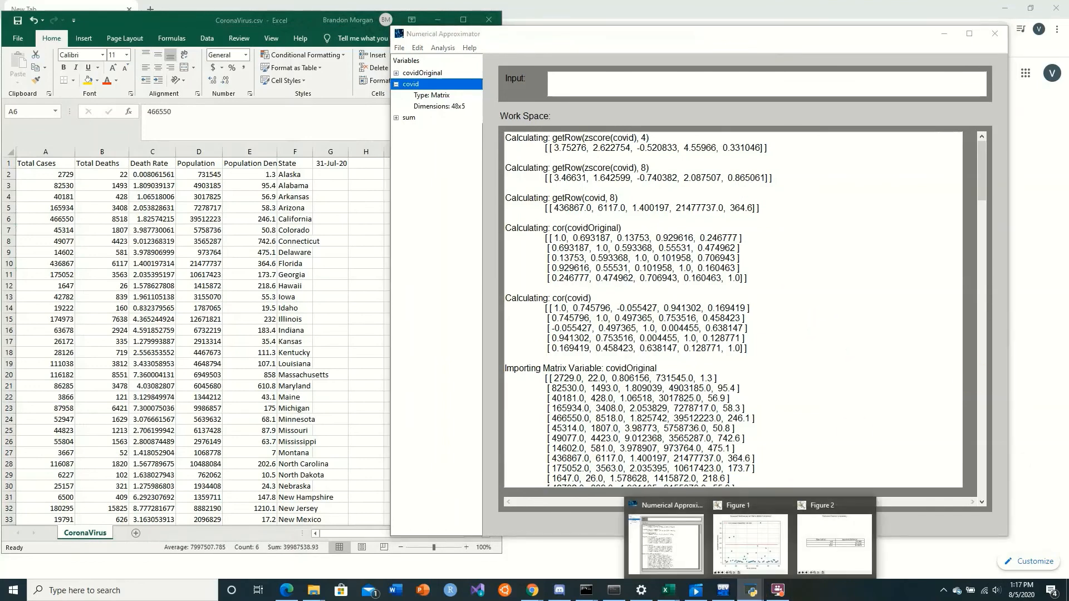